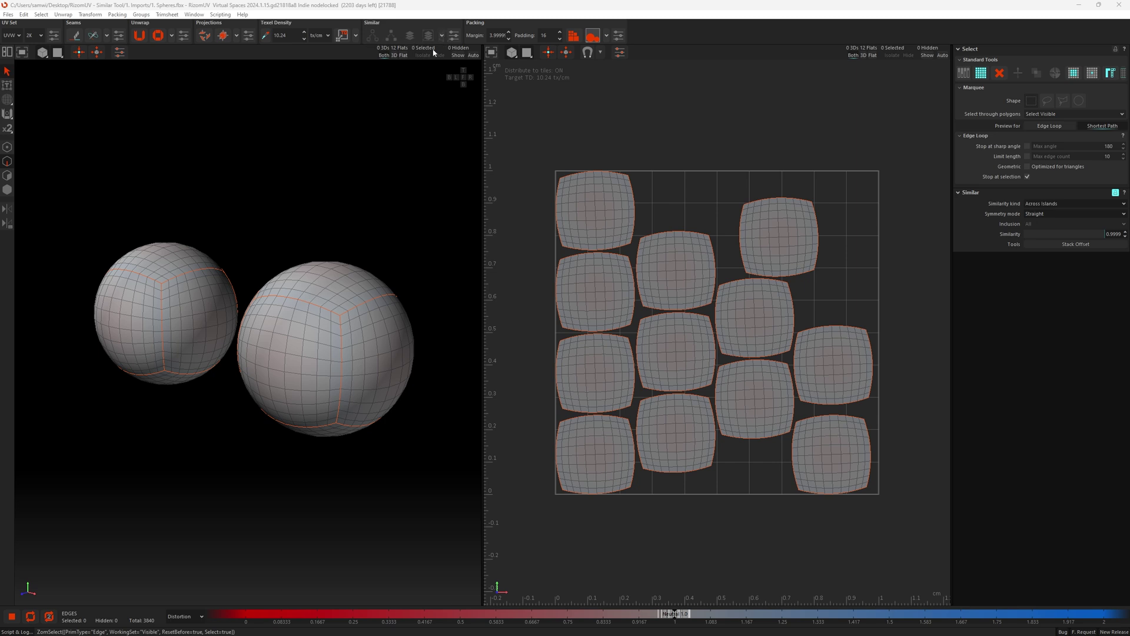
Step: Set the similarity kind to Across Elements, then select a vertical edge loop on the larger sphere's front patch together with its similar edges
left_click(454, 37)
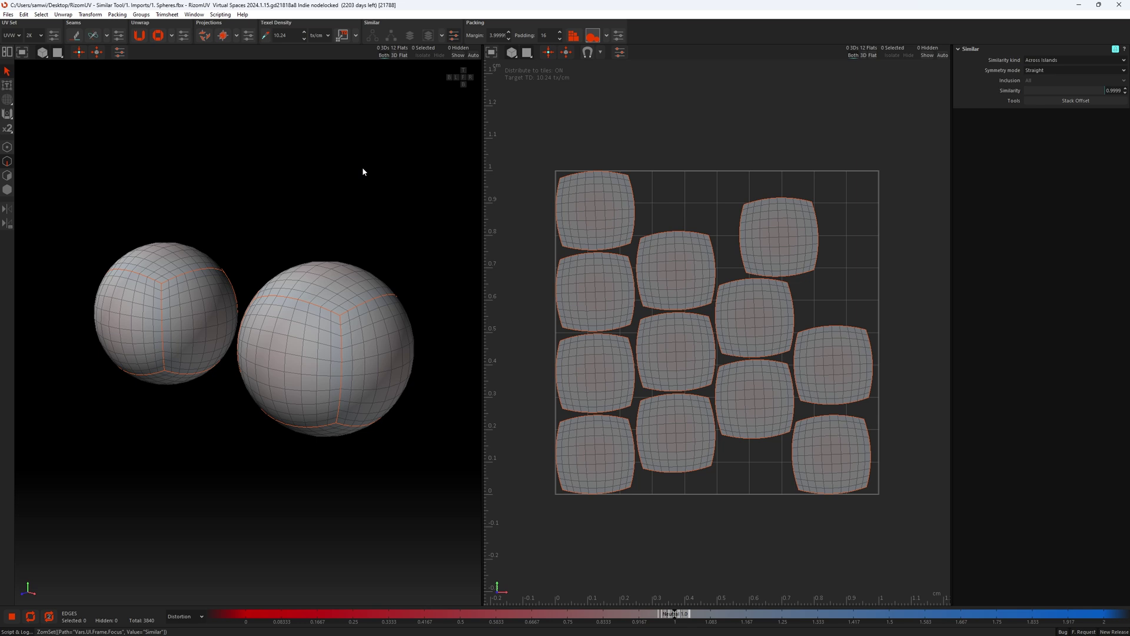
left_click_drag(363, 172, 295, 174, "alt")
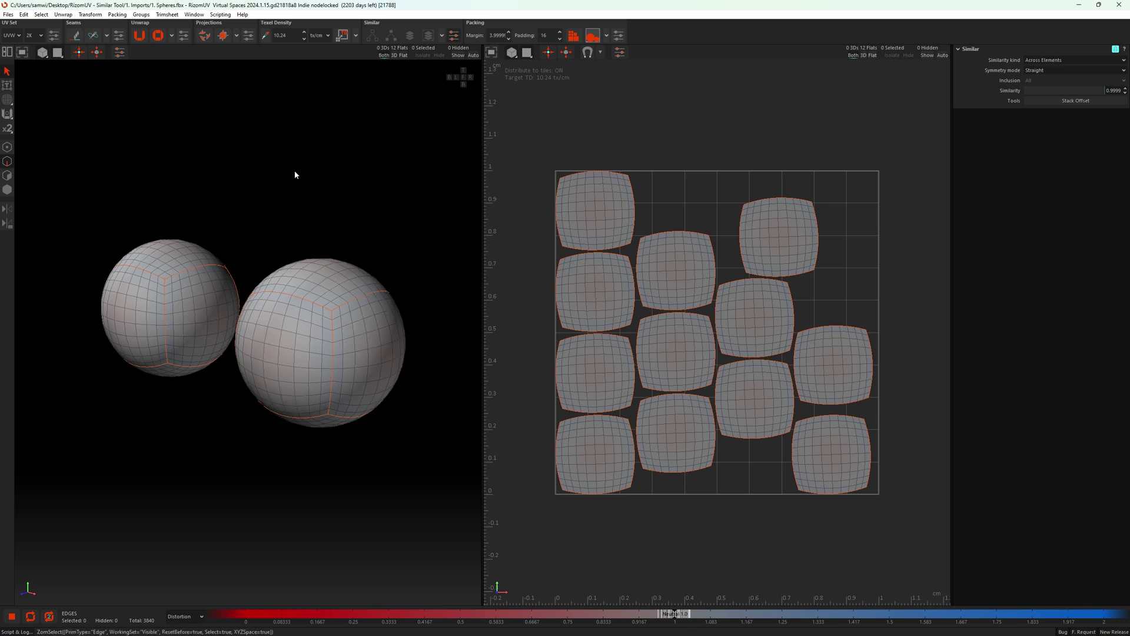
double_click(295, 346)
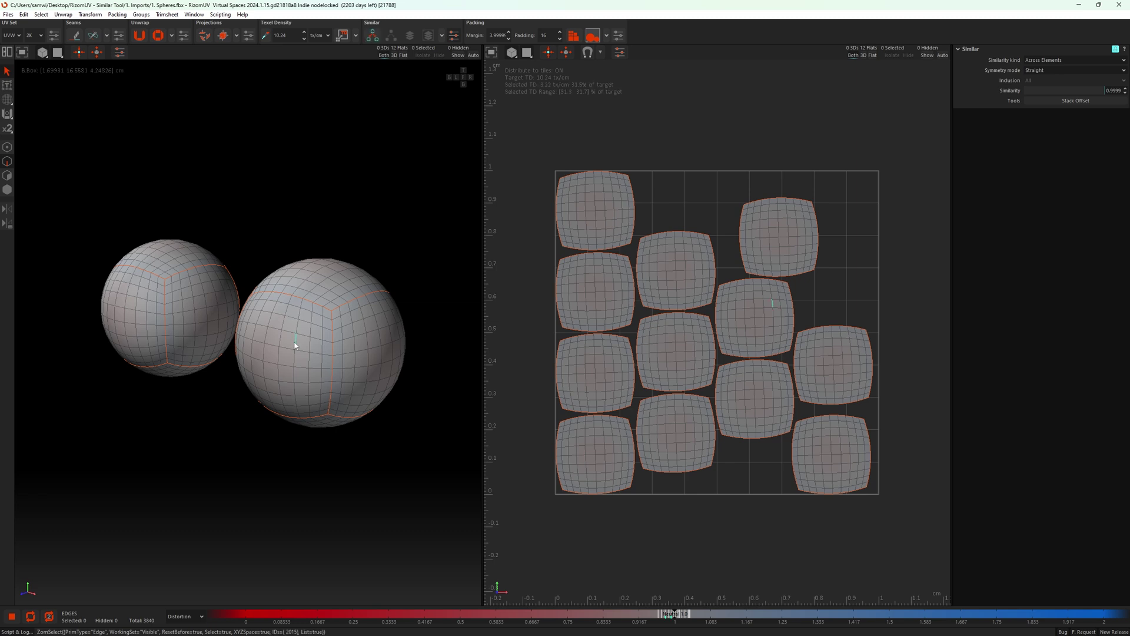
left_click(373, 36)
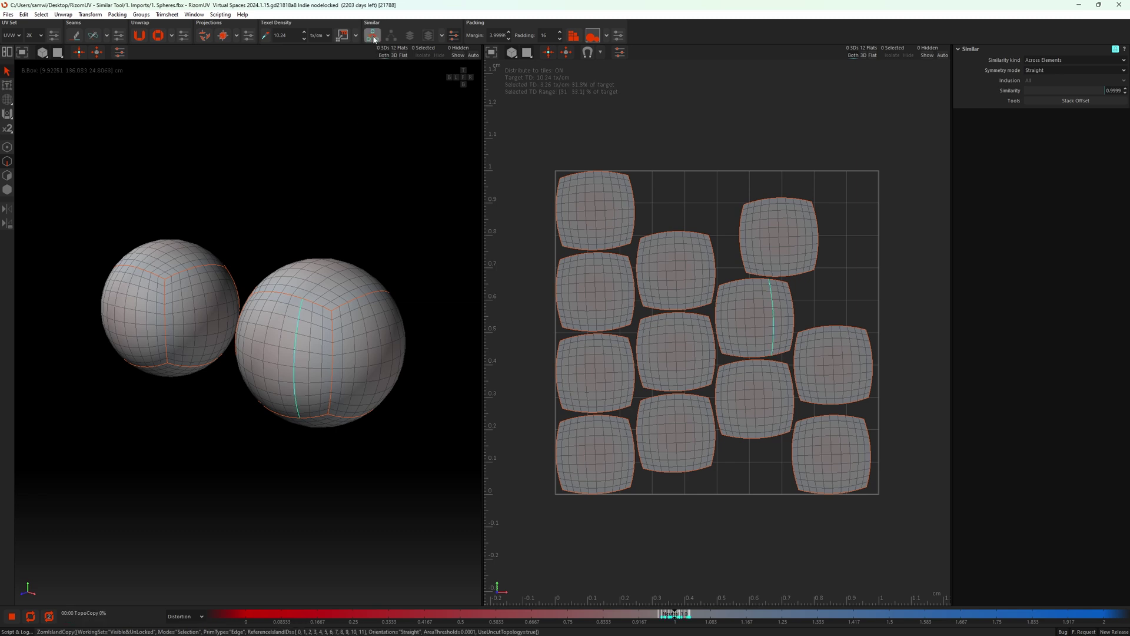
left_click_drag(371, 192, 396, 214, "alt")
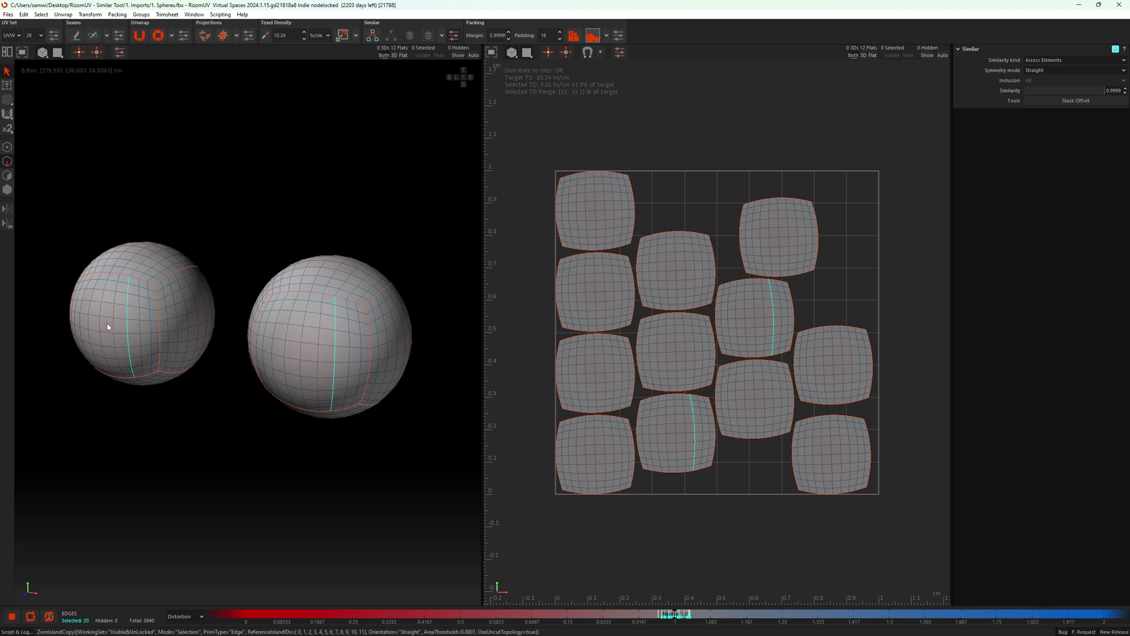
Step: Select a block of vertices on the larger sphere's front patch and extend the selection to the similar vertices across elements
left_click(7, 150)
left_click_drag(282, 315, 344, 386)
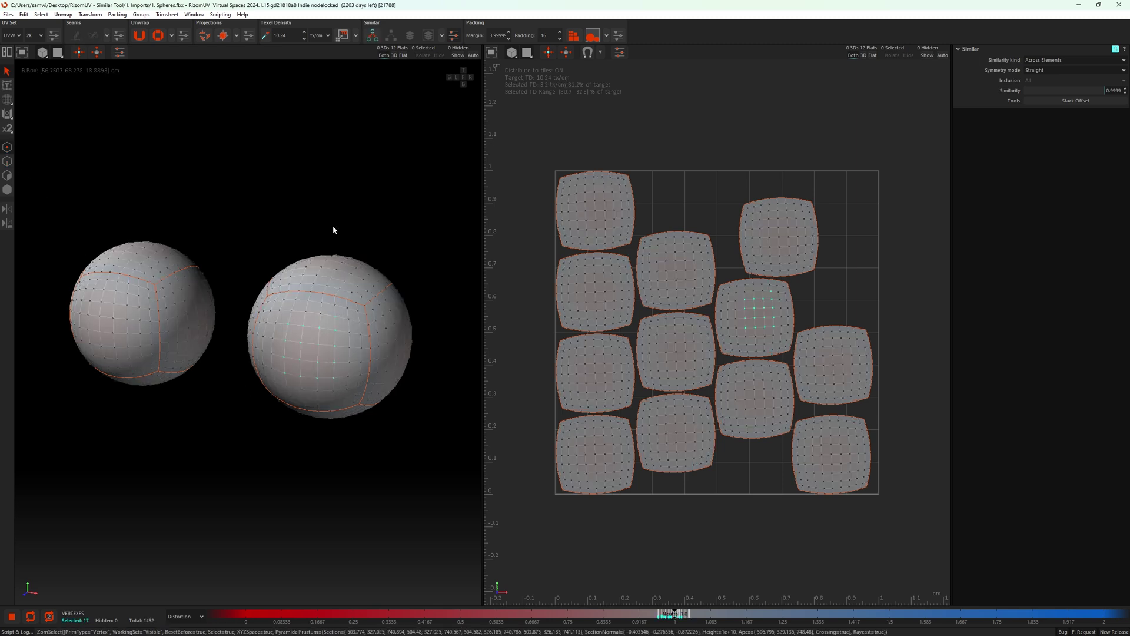
left_click(374, 35)
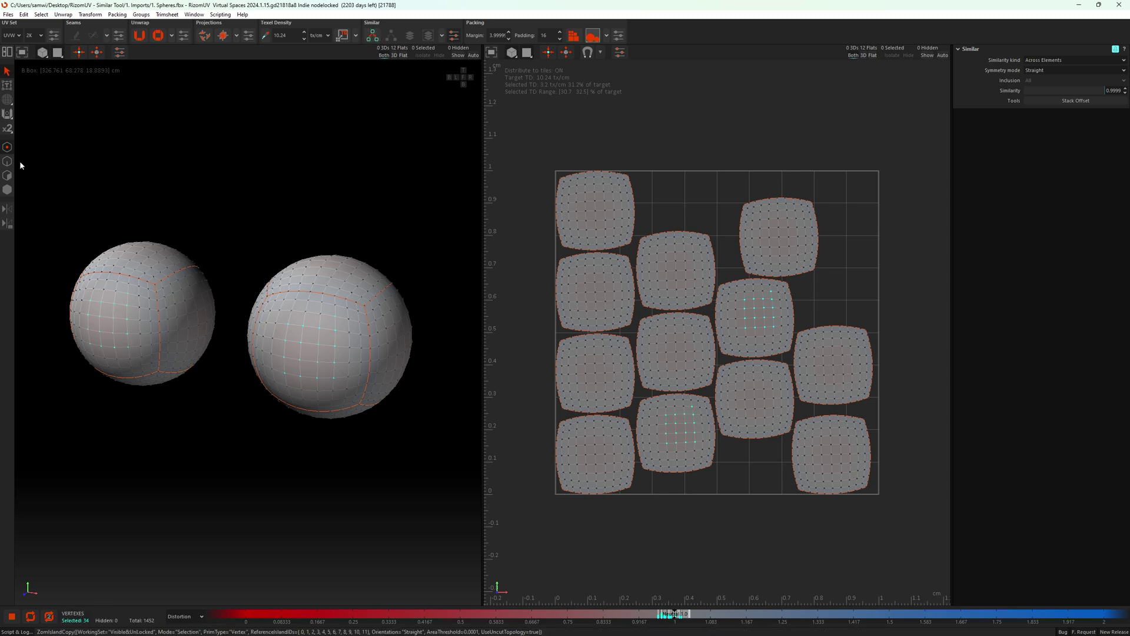
Step: Select a block of polygons on the larger sphere's front patch and extend the selection to the similar polygons across elements
left_click(7, 175)
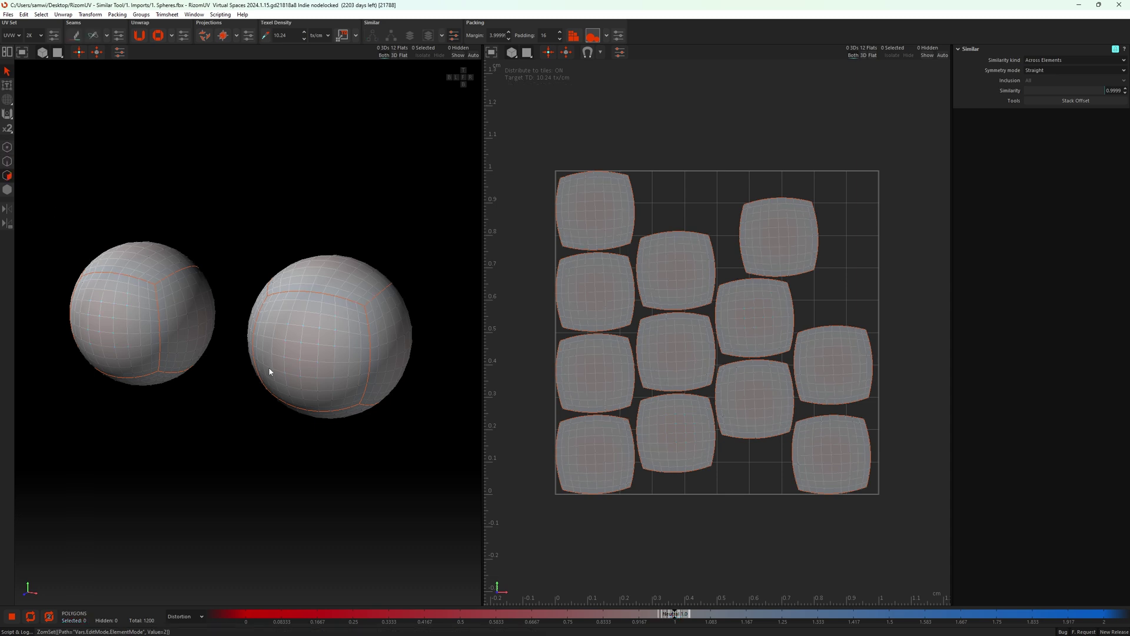
left_click_drag(284, 321, 341, 383)
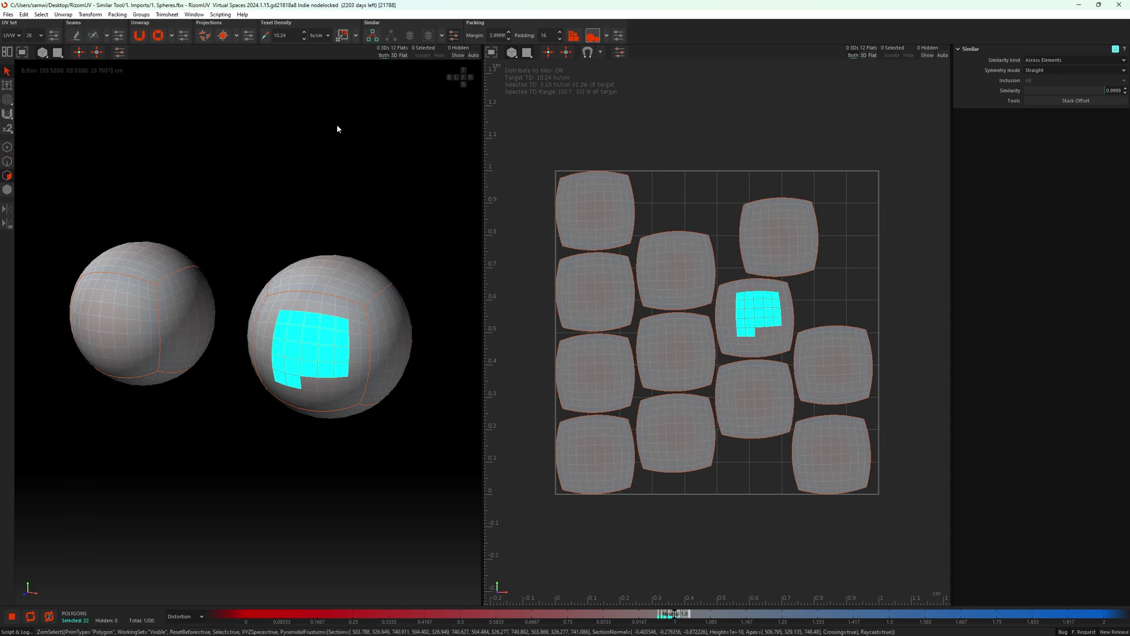
left_click(372, 35)
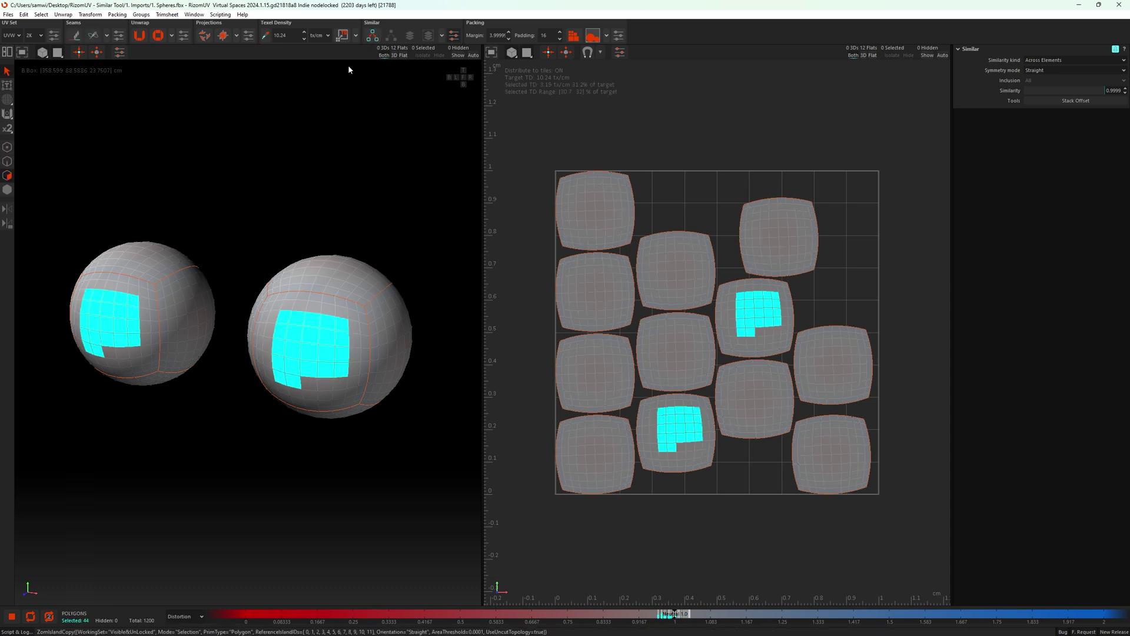
Step: Select the larger sphere's front island and extend the selection to its similar island across elements
left_click(8, 190)
left_click(293, 329)
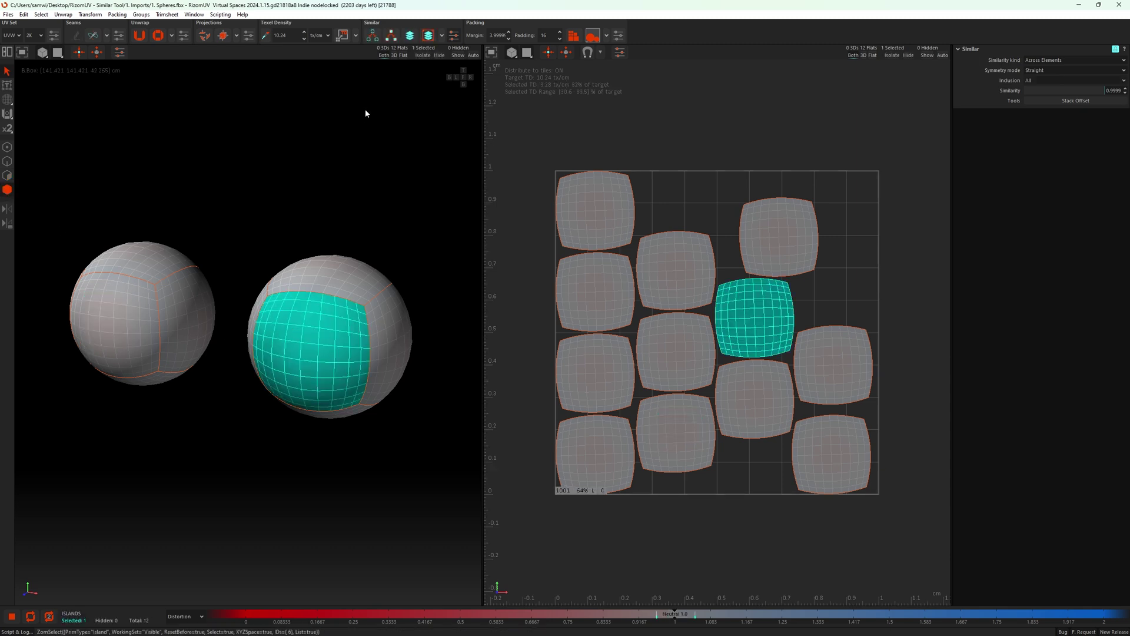
left_click(372, 37)
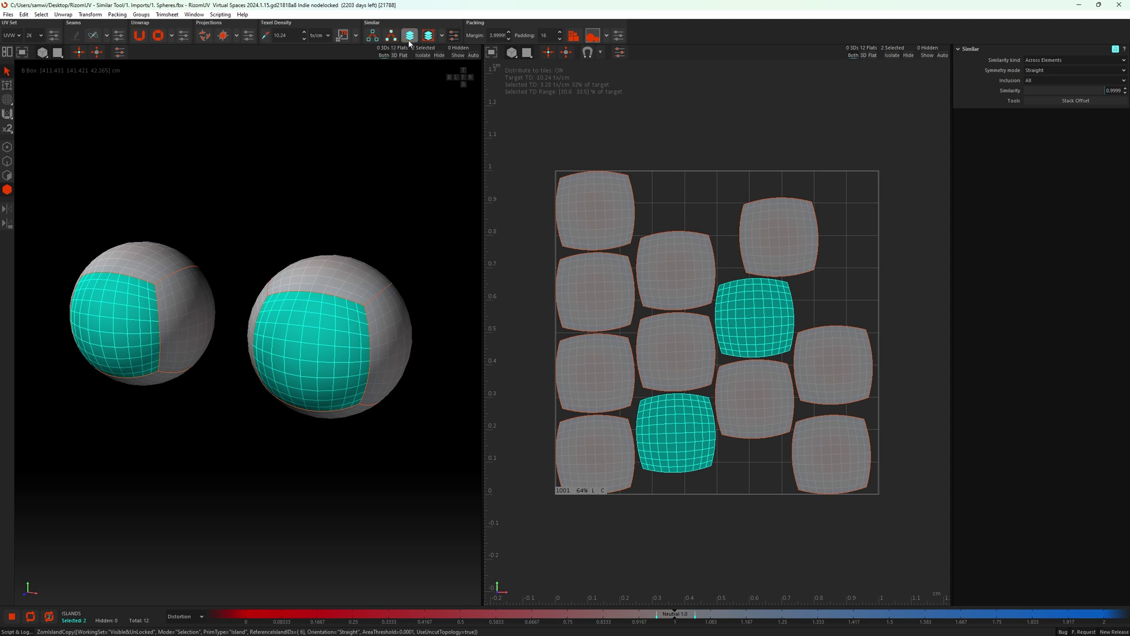
Step: Compare the stored similar selections in vertex, edge, polygon and island modes
left_click(8, 147)
left_click(7, 165)
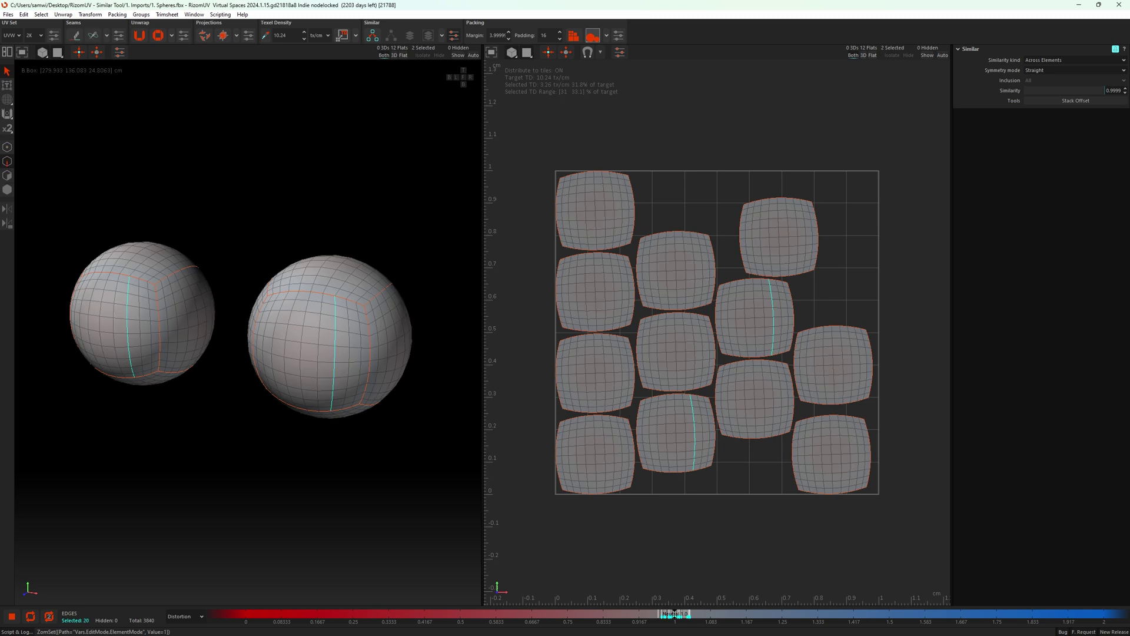
left_click(7, 176)
left_click(7, 190)
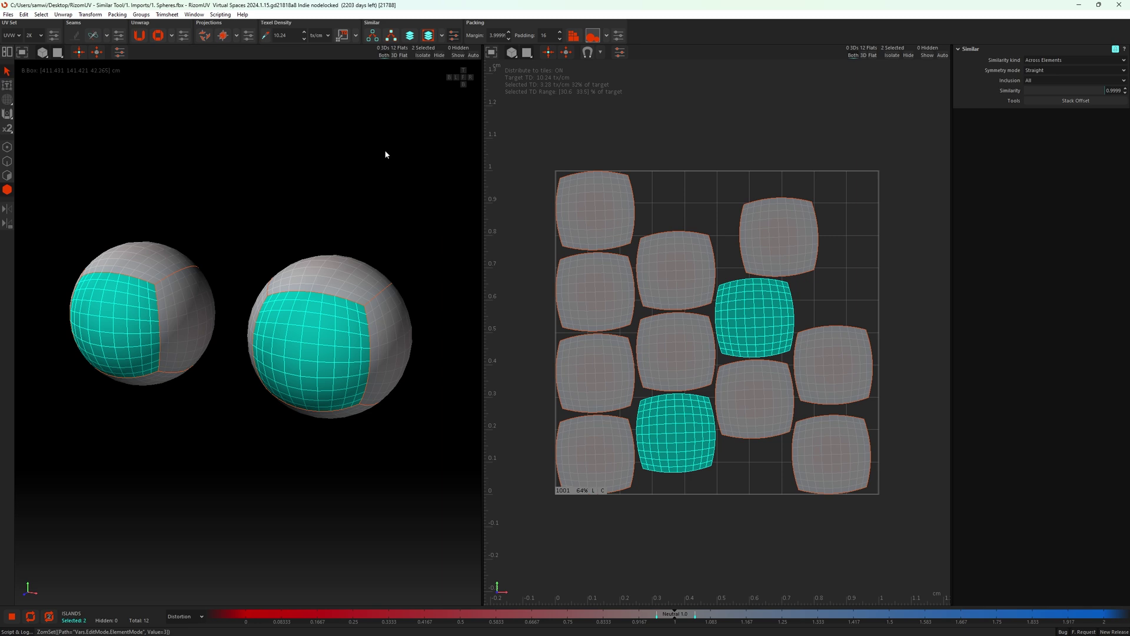
Step: Clear the island selection, reselect the larger sphere's front island, and select its similar island across elements again
key("ctrl+c")
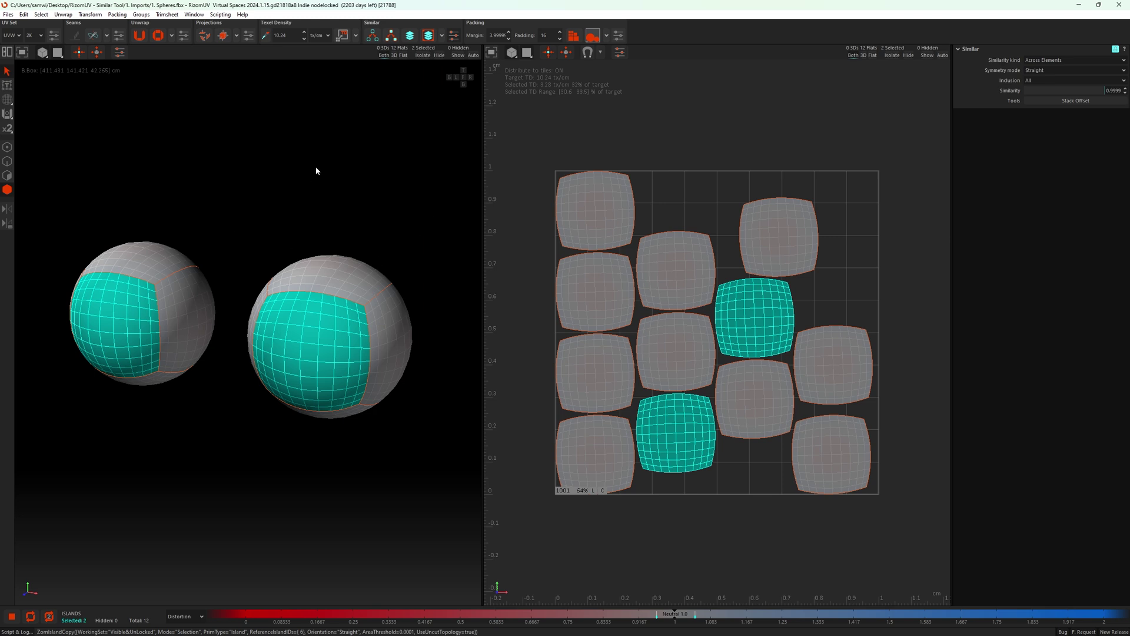
left_click(312, 215)
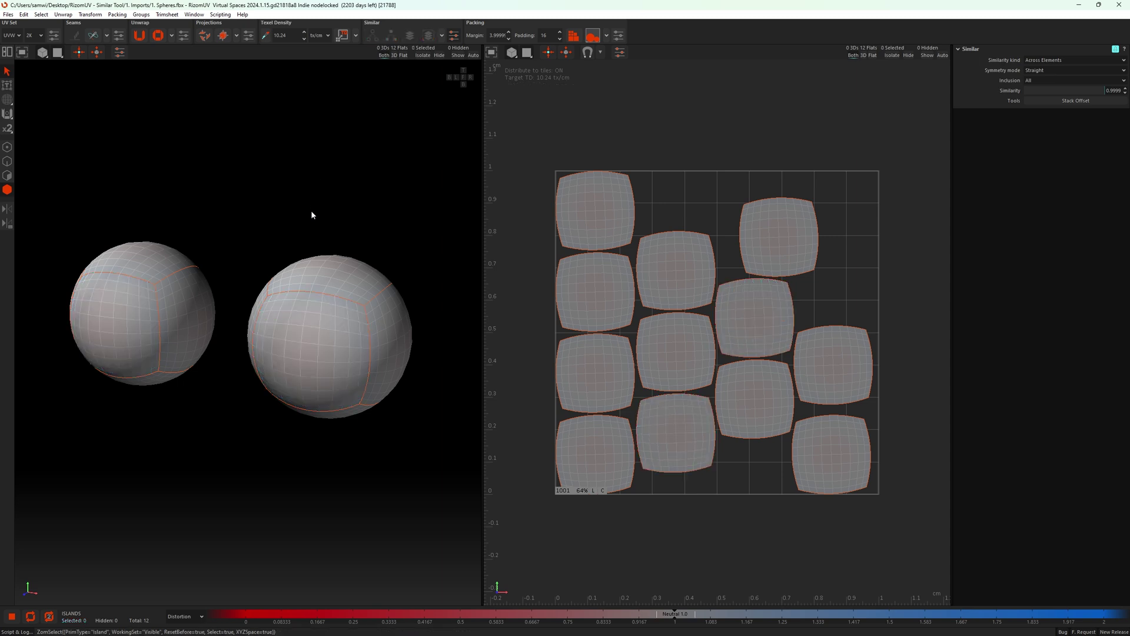
left_click(340, 374)
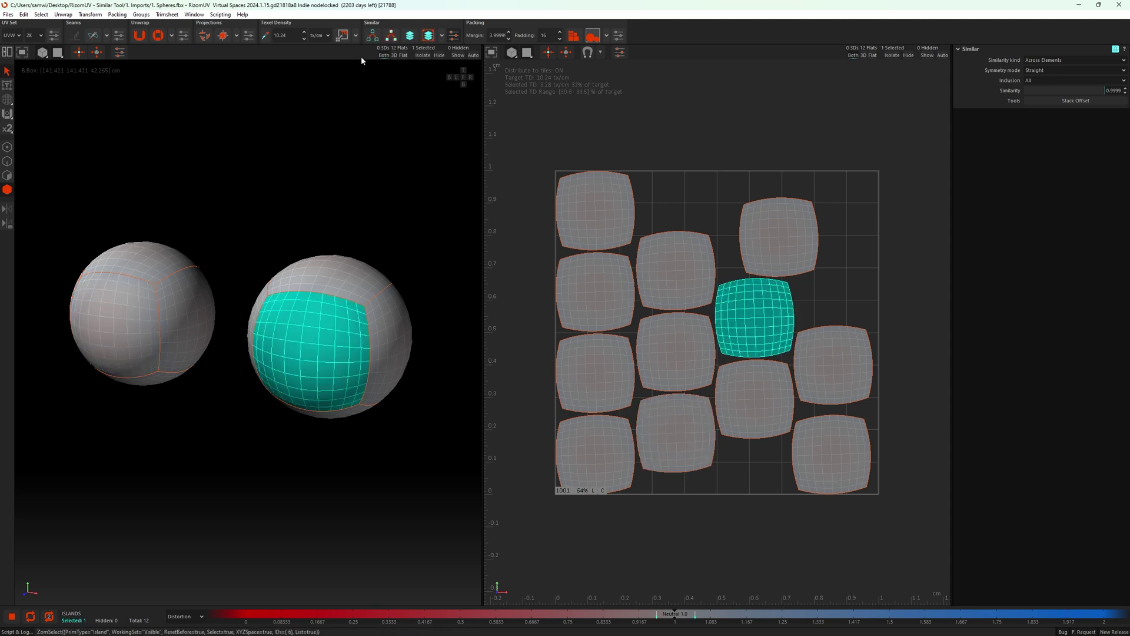
left_click(370, 36)
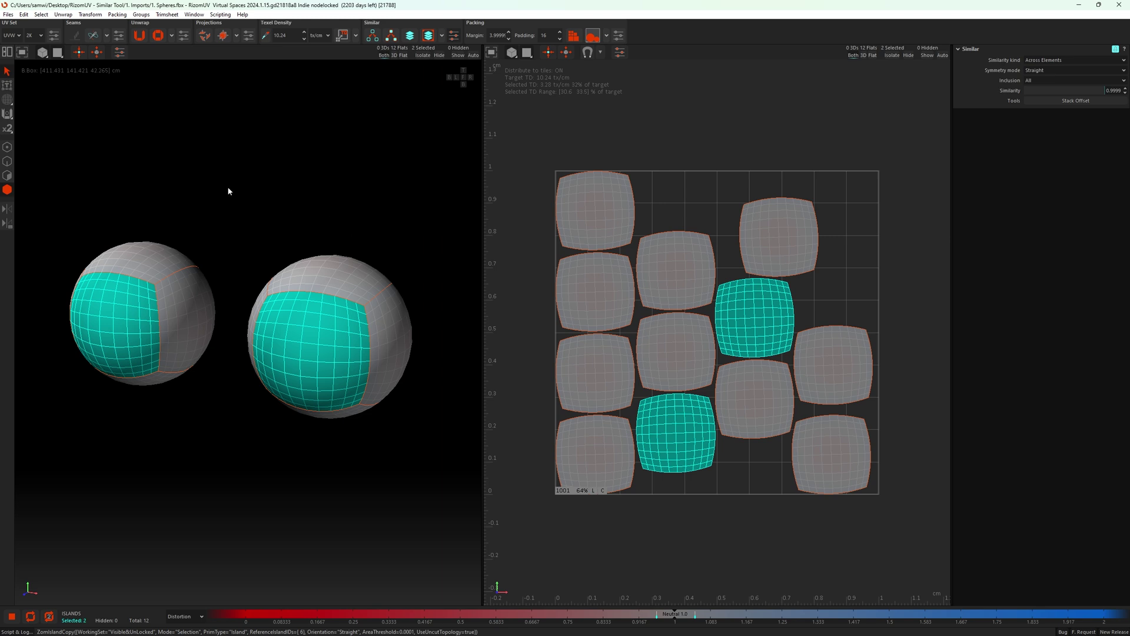
Step: Switch the similarity kind to Across Islands and select all islands similar to the larger sphere's front island
left_click(330, 206)
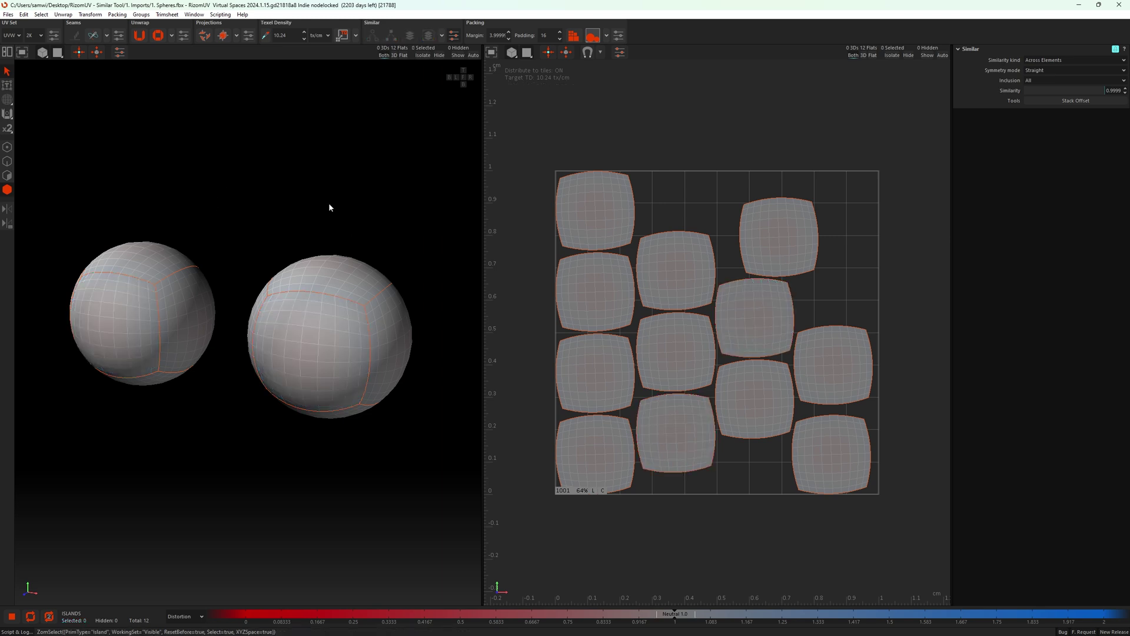
left_click(1047, 60)
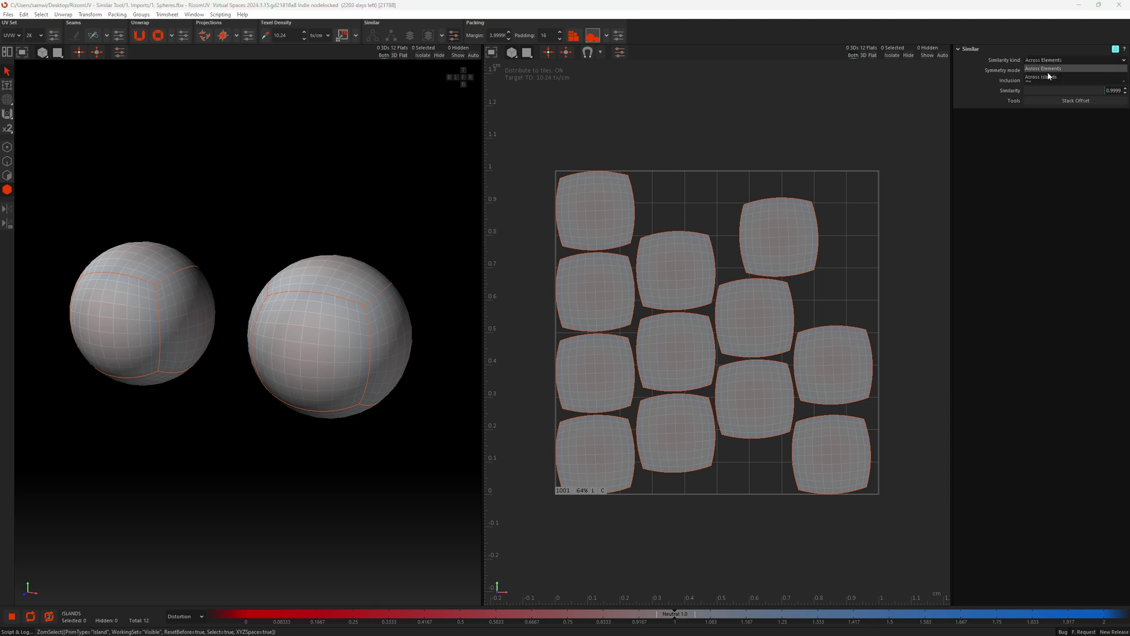
left_click(1049, 78)
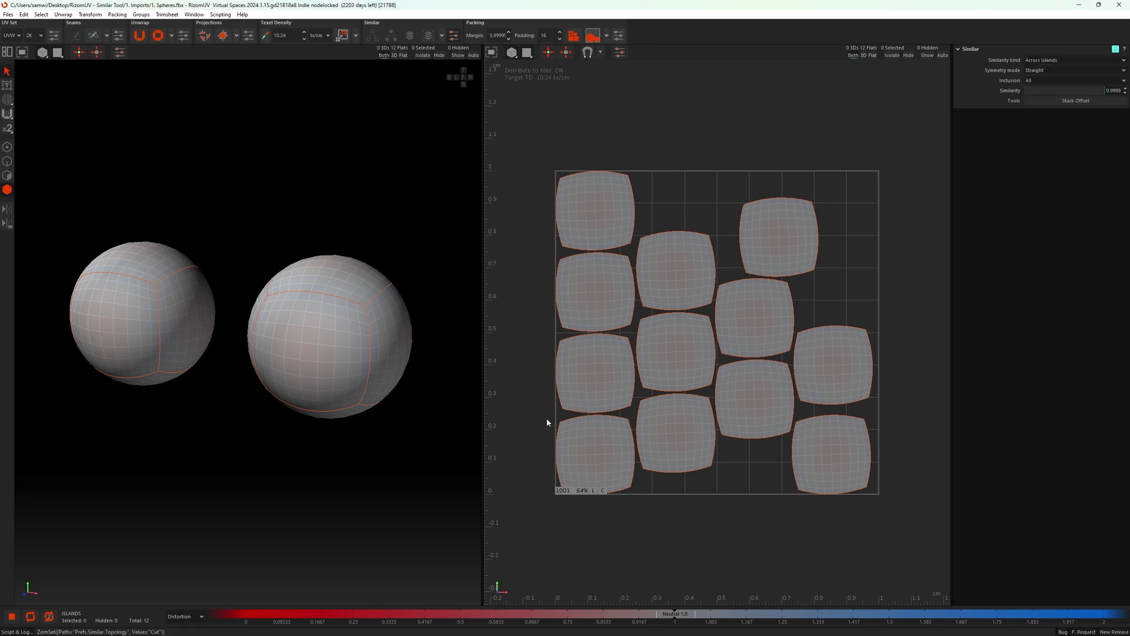
left_click(324, 345)
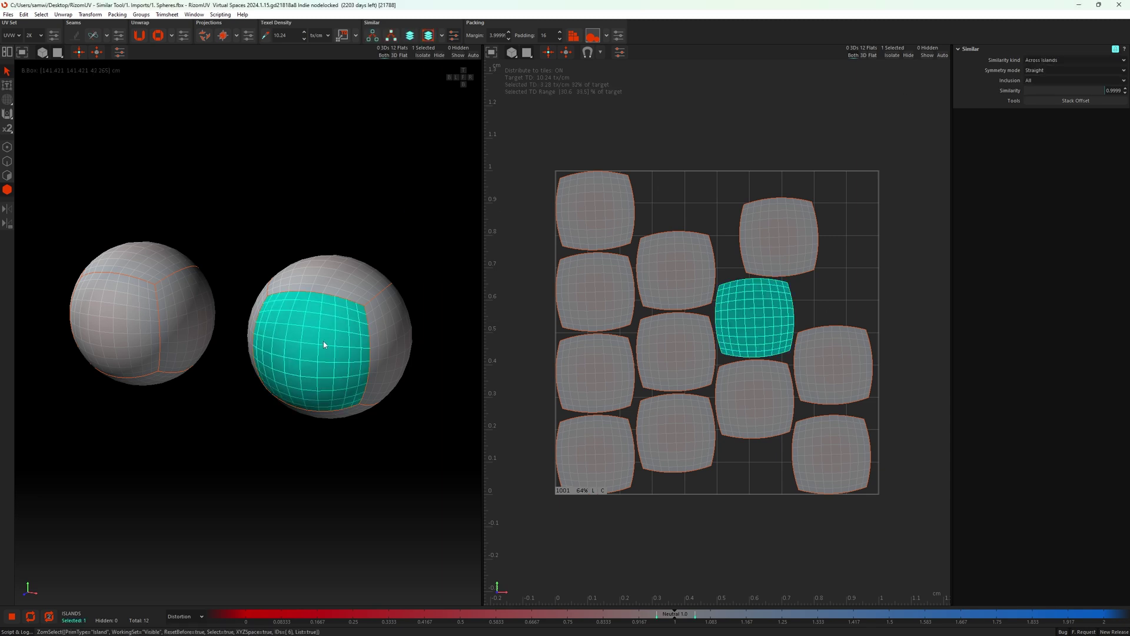
left_click(372, 36)
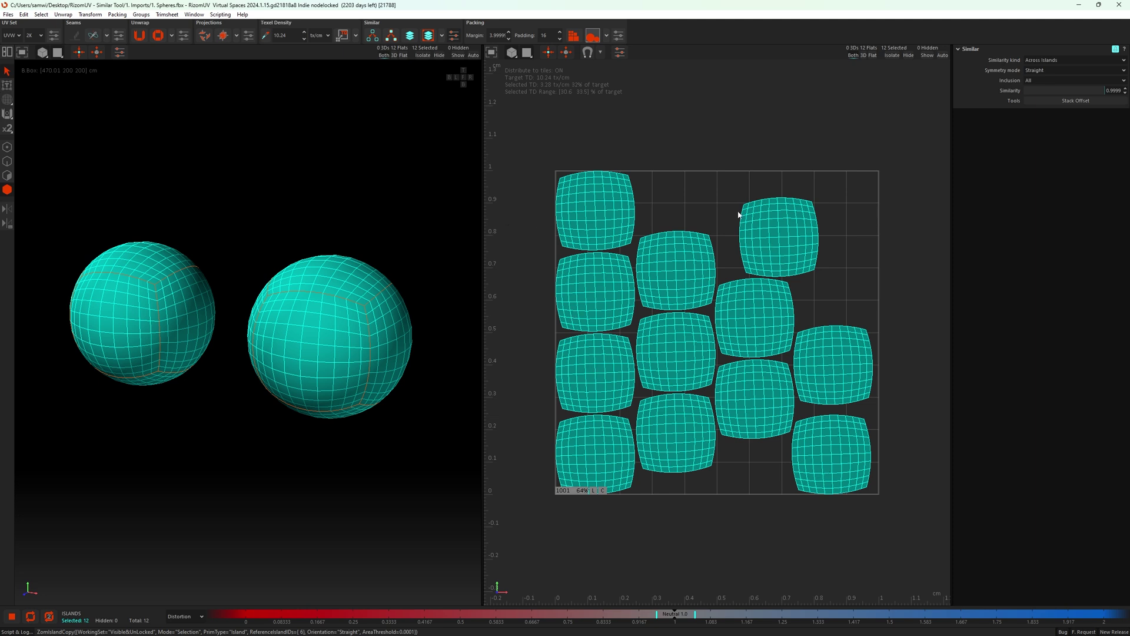
Step: Return the similarity kind to Across Elements and select a fresh polygon block on the larger sphere's front patch plus its similar polygons
left_click(537, 281)
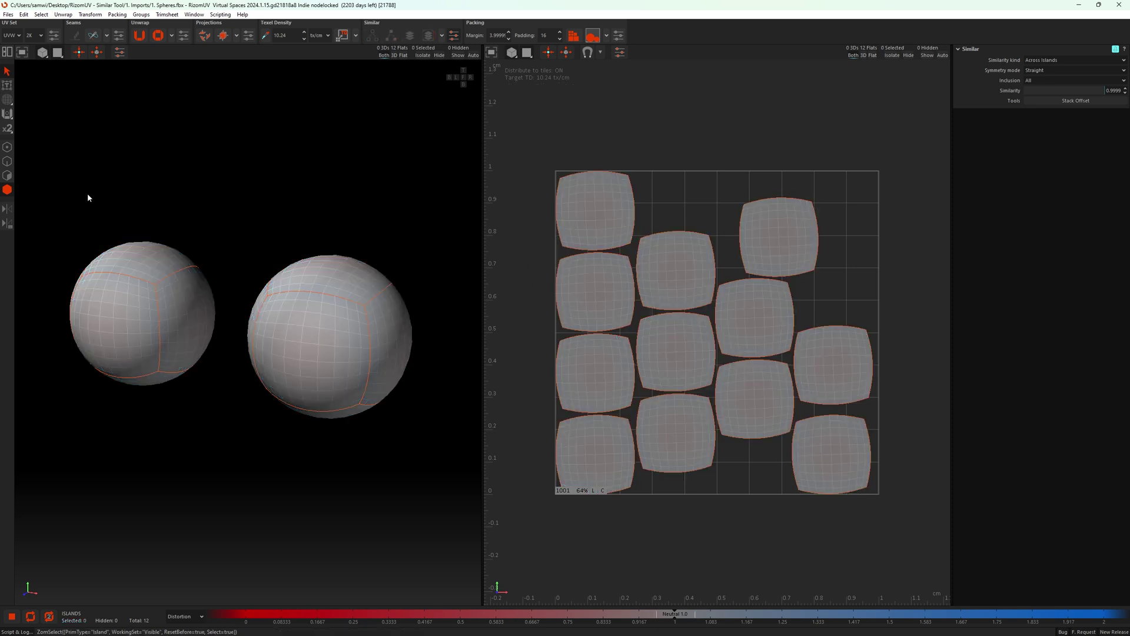
left_click(11, 176)
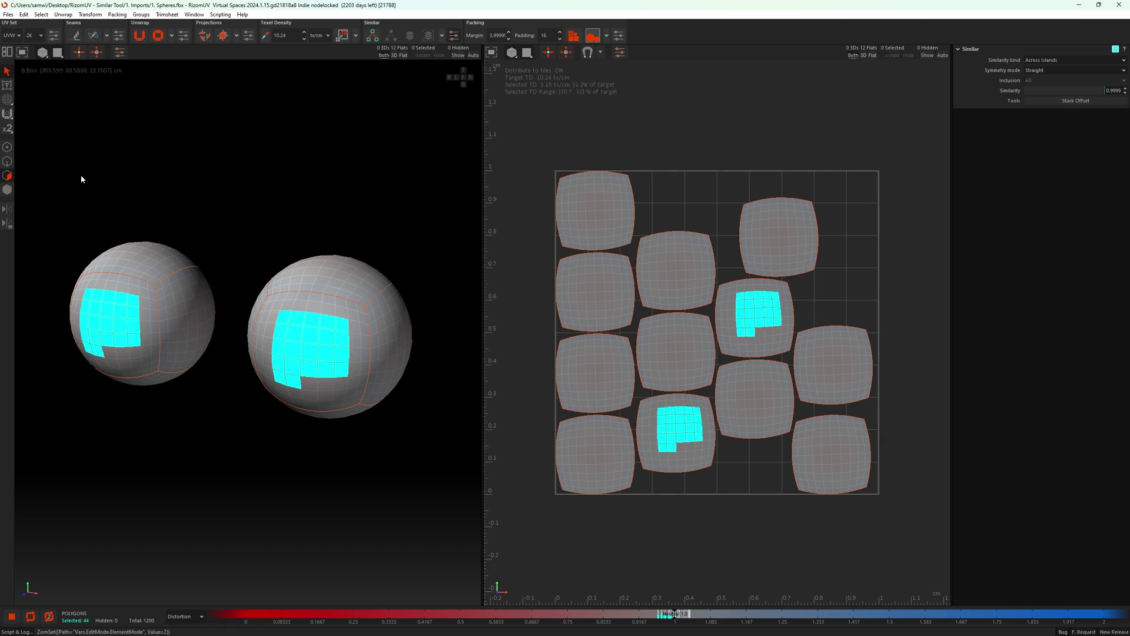
left_click(318, 218)
left_click(1054, 60)
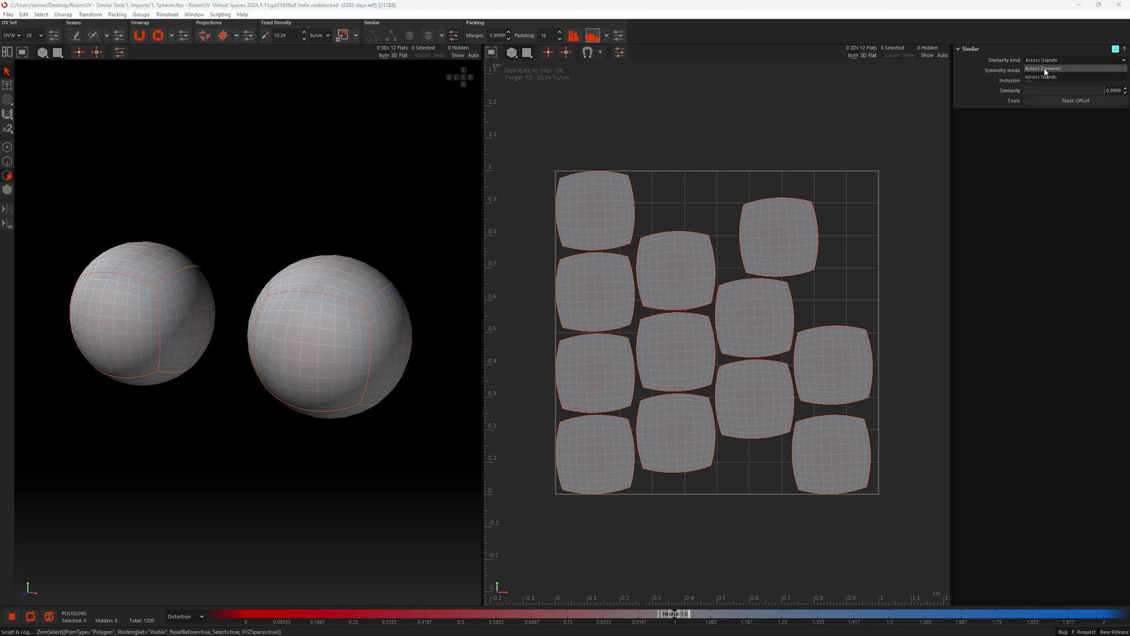
left_click(1046, 68)
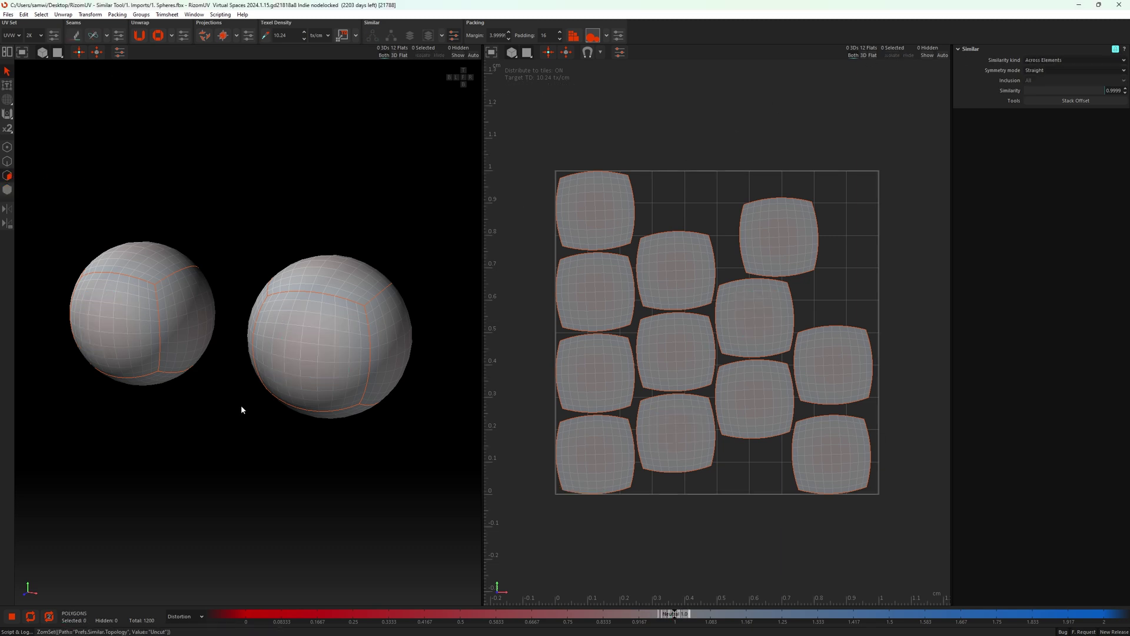
left_click_drag(275, 319, 348, 391)
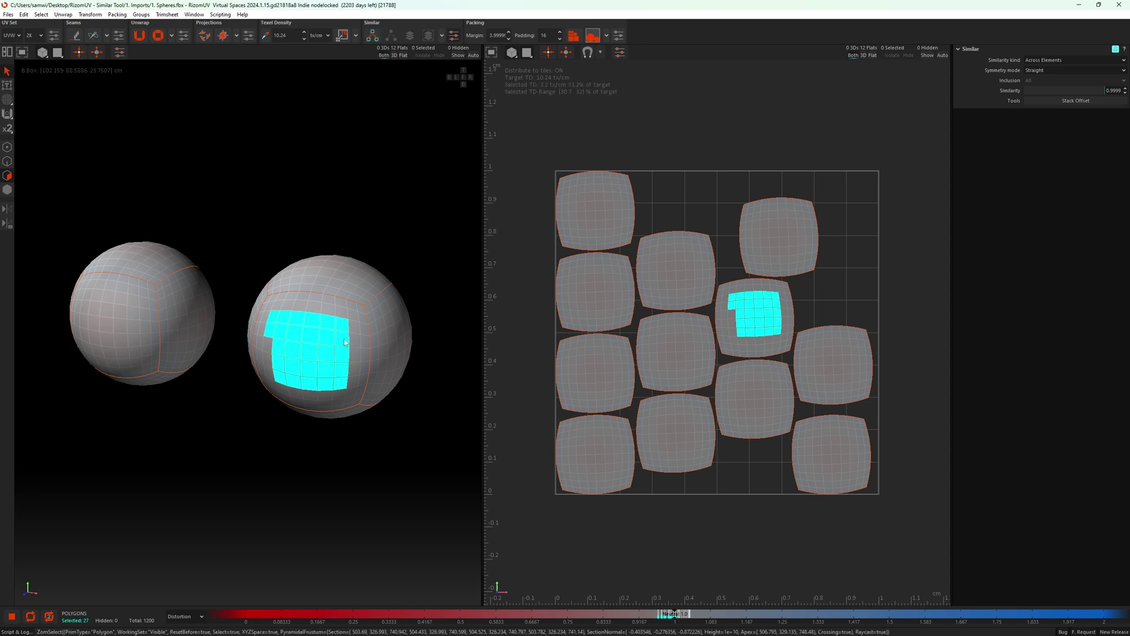
left_click(375, 36)
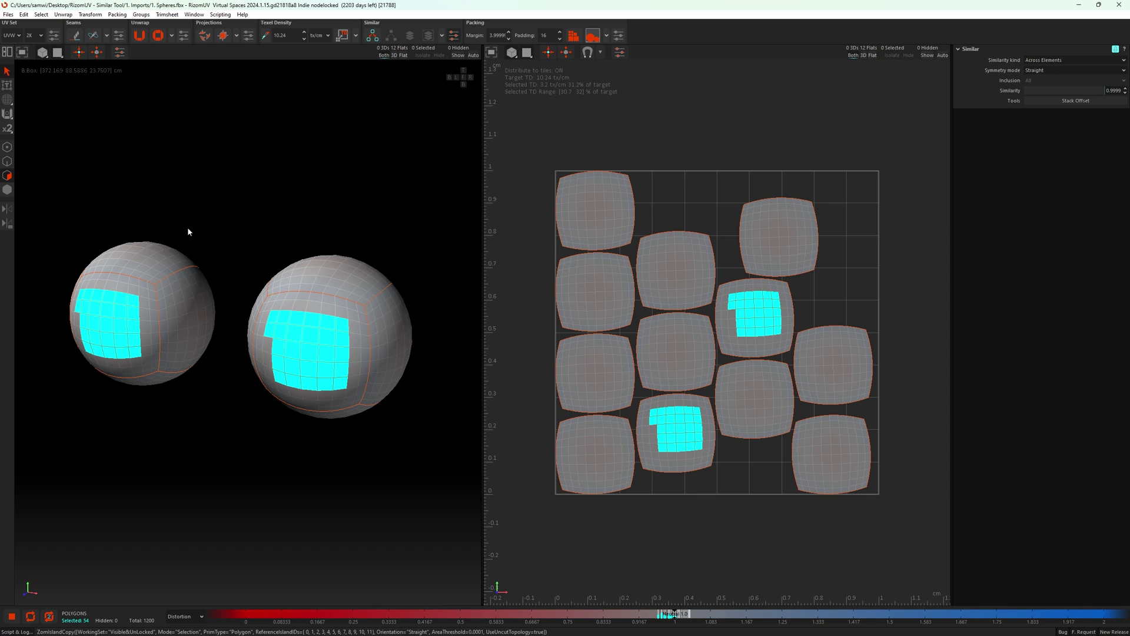
Step: Replace the selection with a new polygon block on the larger sphere's front patch and set the similarity kind to Across Islands
left_click(328, 242)
left_click_drag(279, 316, 347, 384)
left_click(1041, 61)
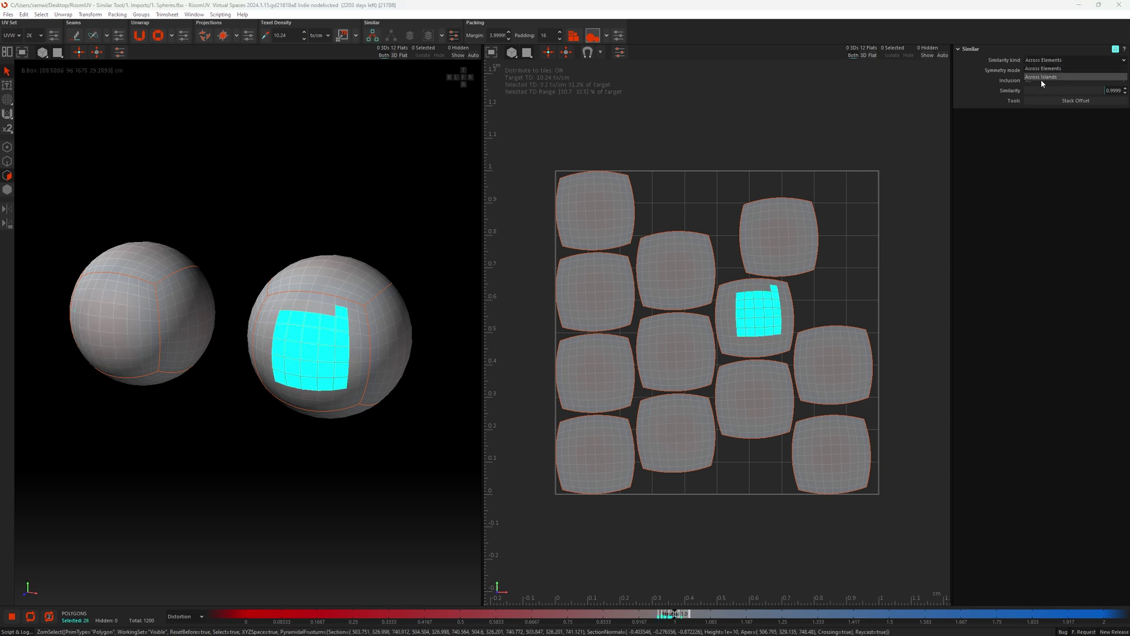
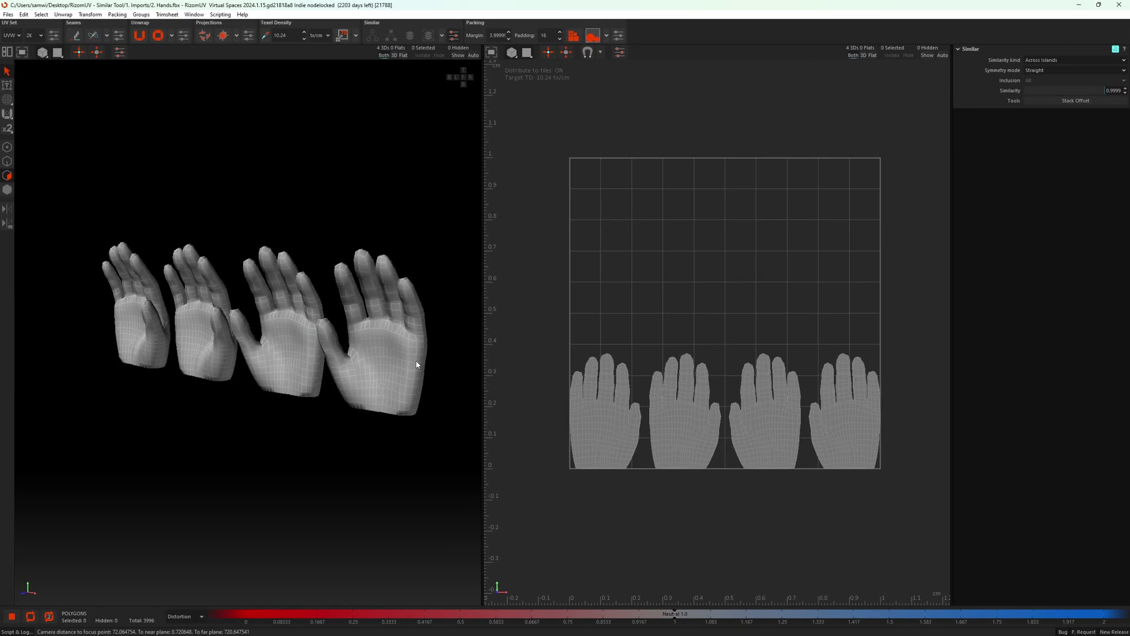
Step: Switch to island mode, pick the third hand's island and select its similar islands across islands with Straight symmetry
middle_click_drag(306, 178, 313, 184)
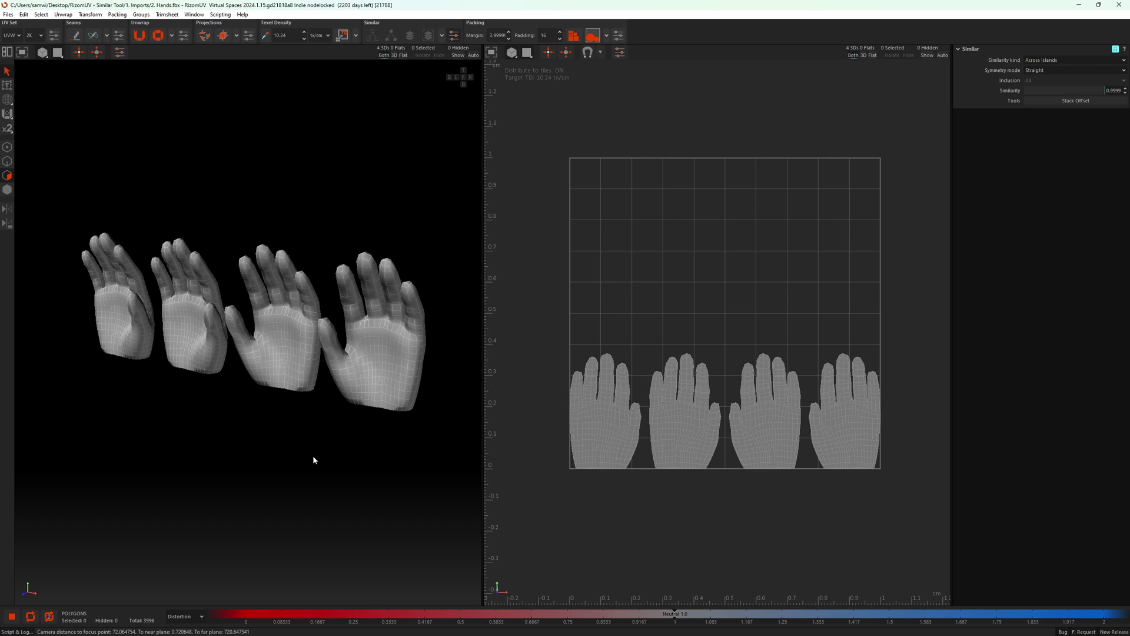
mouse_move(406, 325)
middle_mouse_down()
mouse_move(345, 315)
mouse_move(386, 326)
middle_mouse_up()
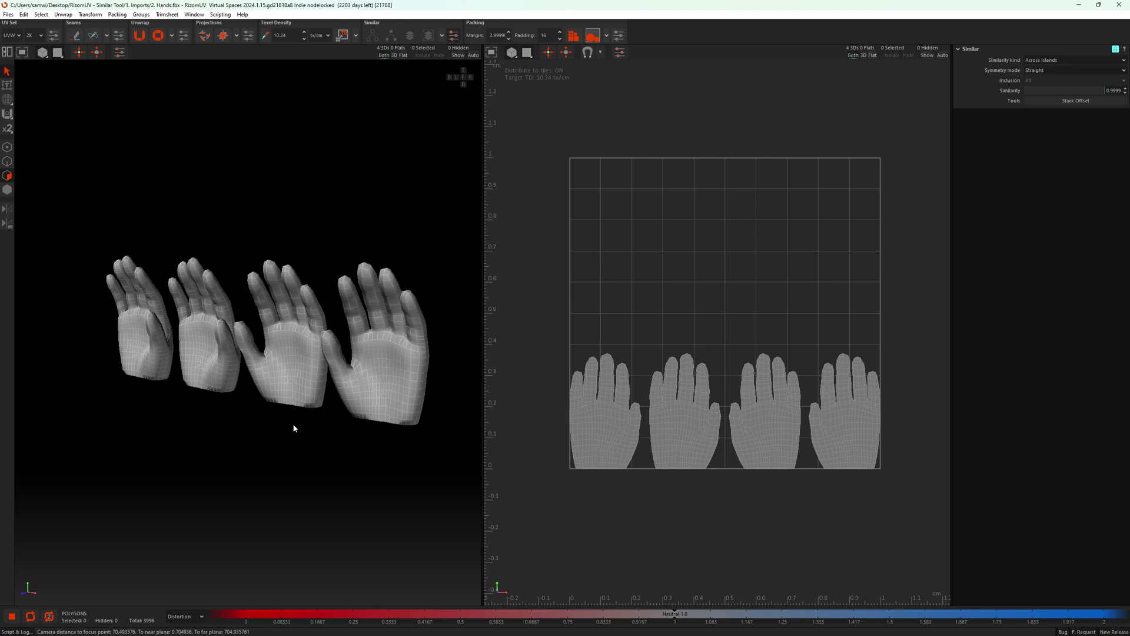
left_click(7, 189)
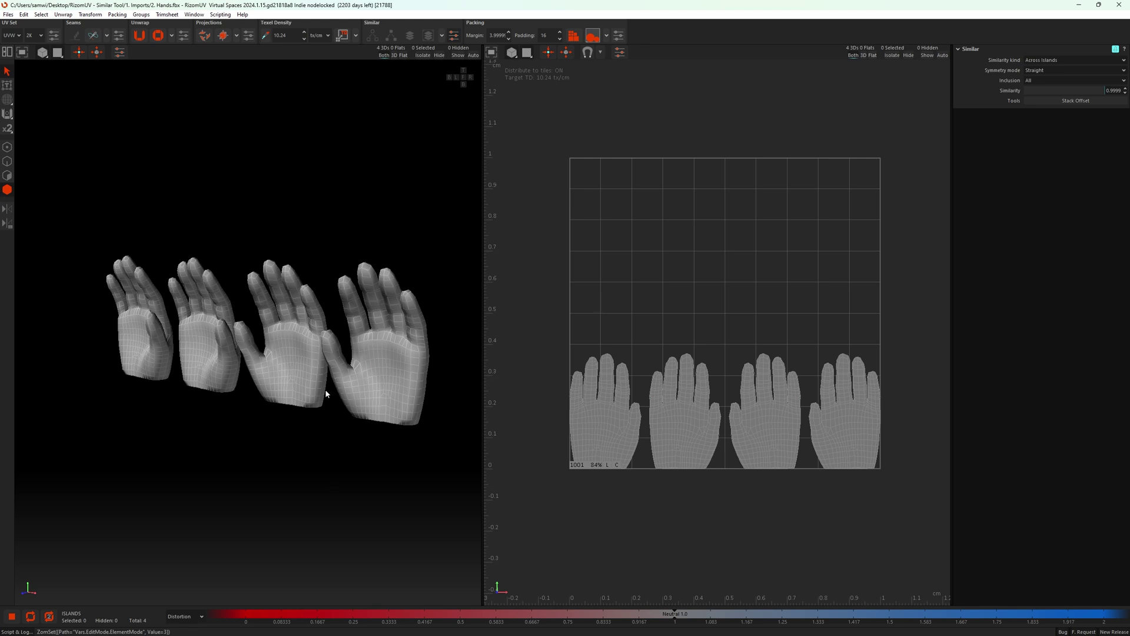
left_click(283, 361)
left_click_drag(346, 255, 345, 236, "alt")
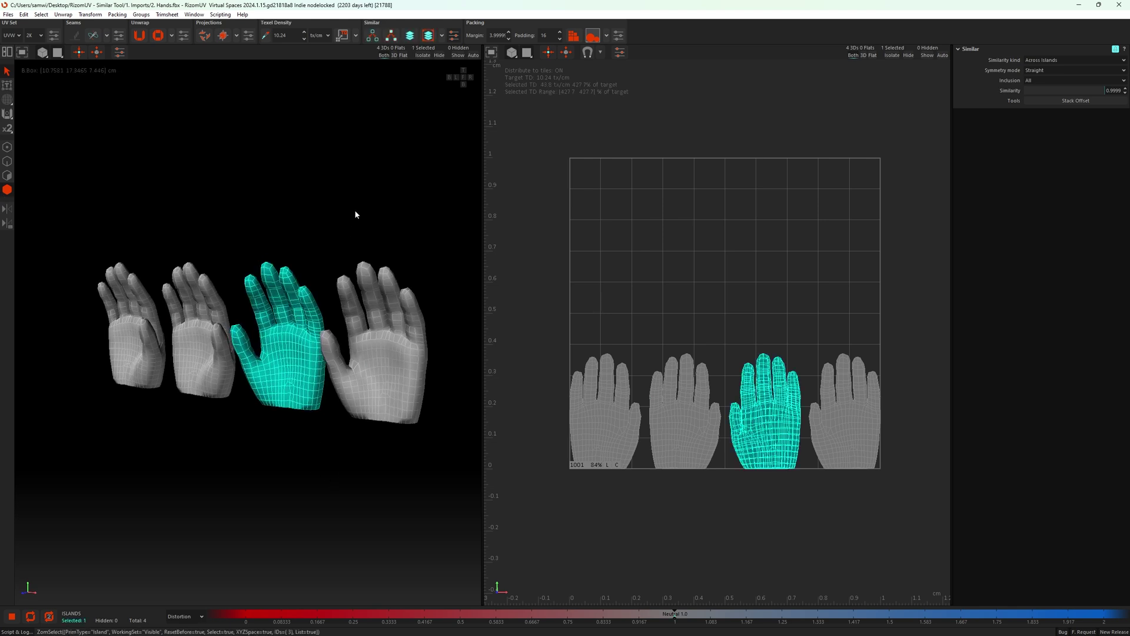
left_click(372, 36)
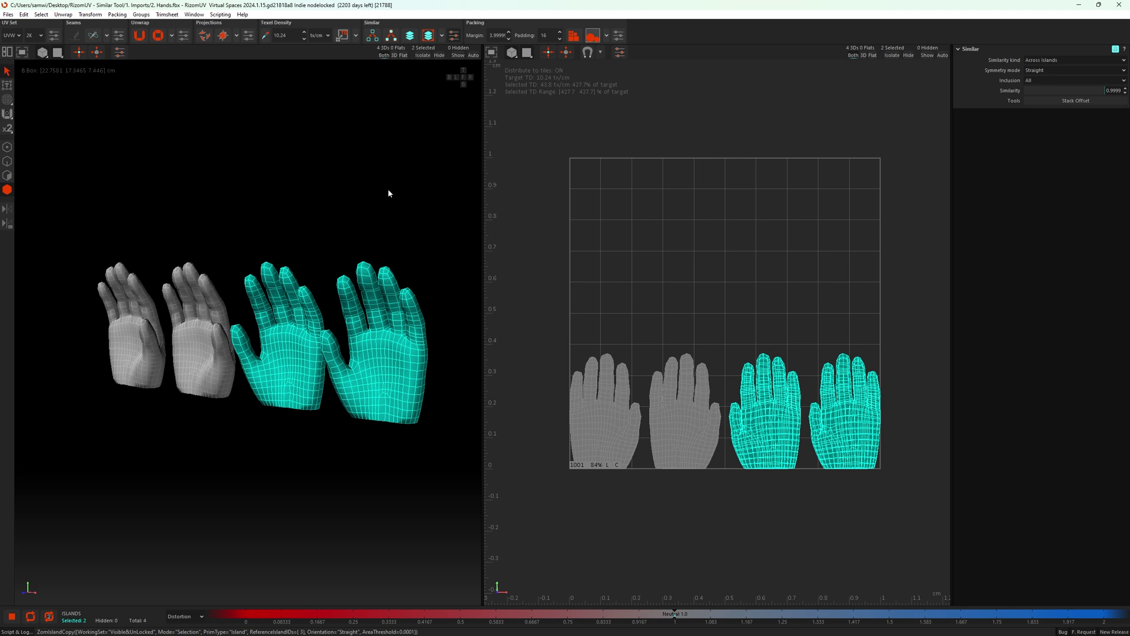
Step: Clear the selection, set the symmetry mode to Symmetric, and select the third hand's island plus its mirrored similar islands
left_click(389, 193)
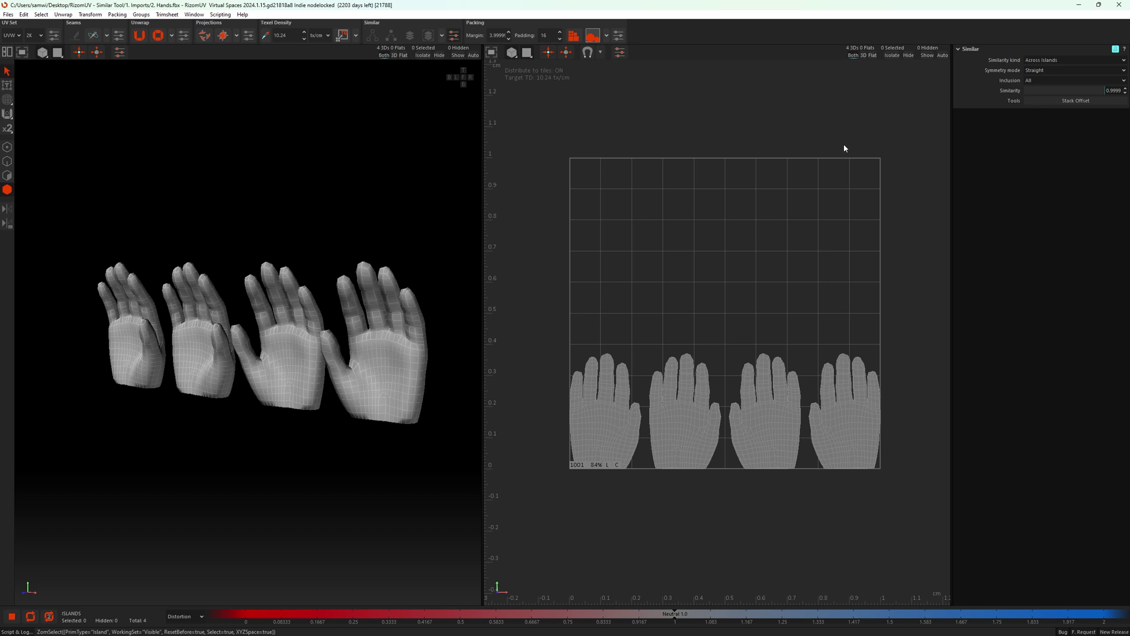
left_click(1054, 70)
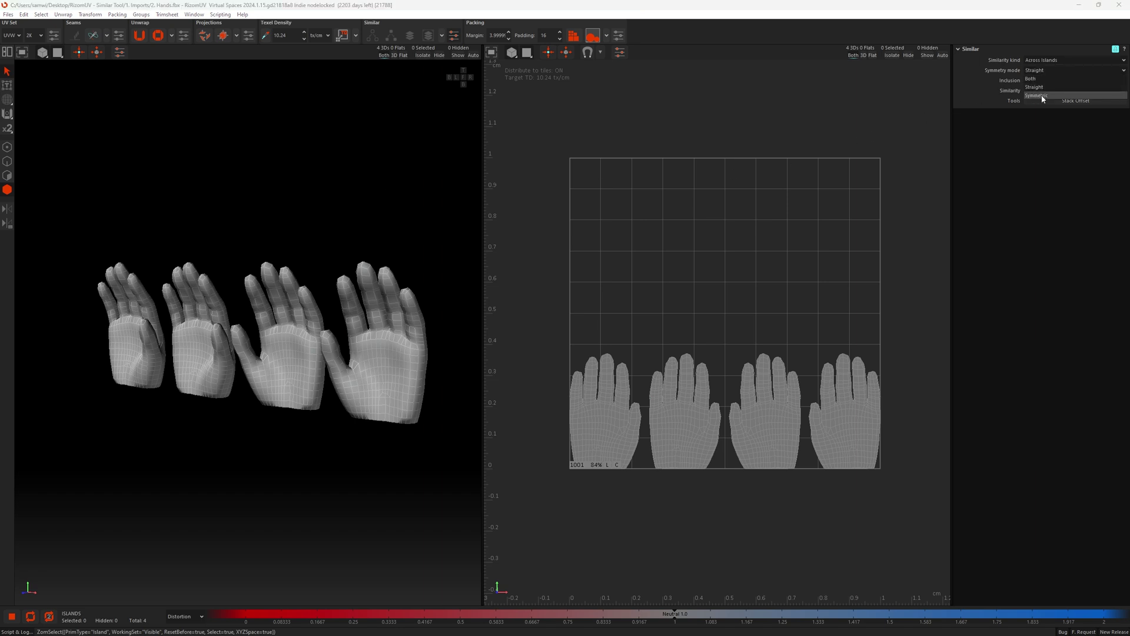
left_click(1042, 96)
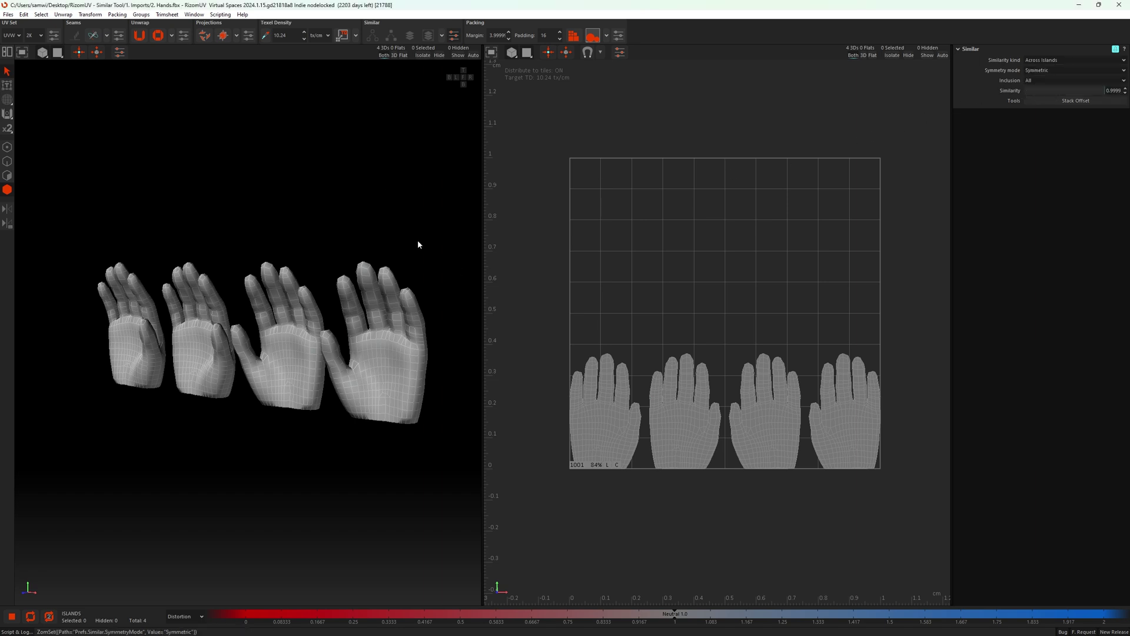
left_click(289, 377)
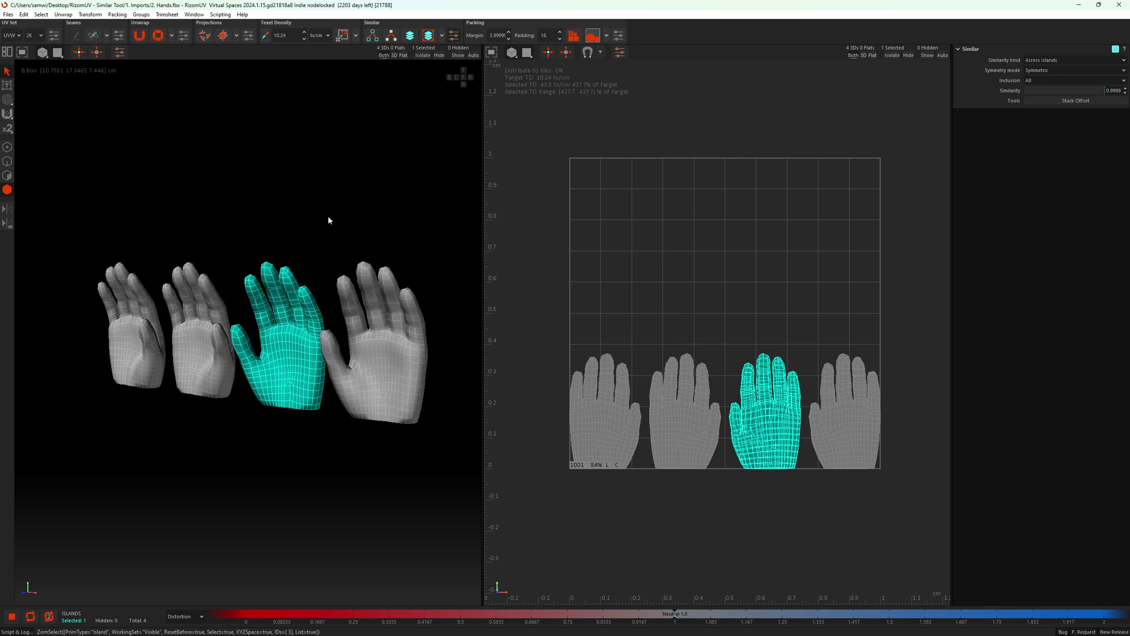
left_click(371, 36)
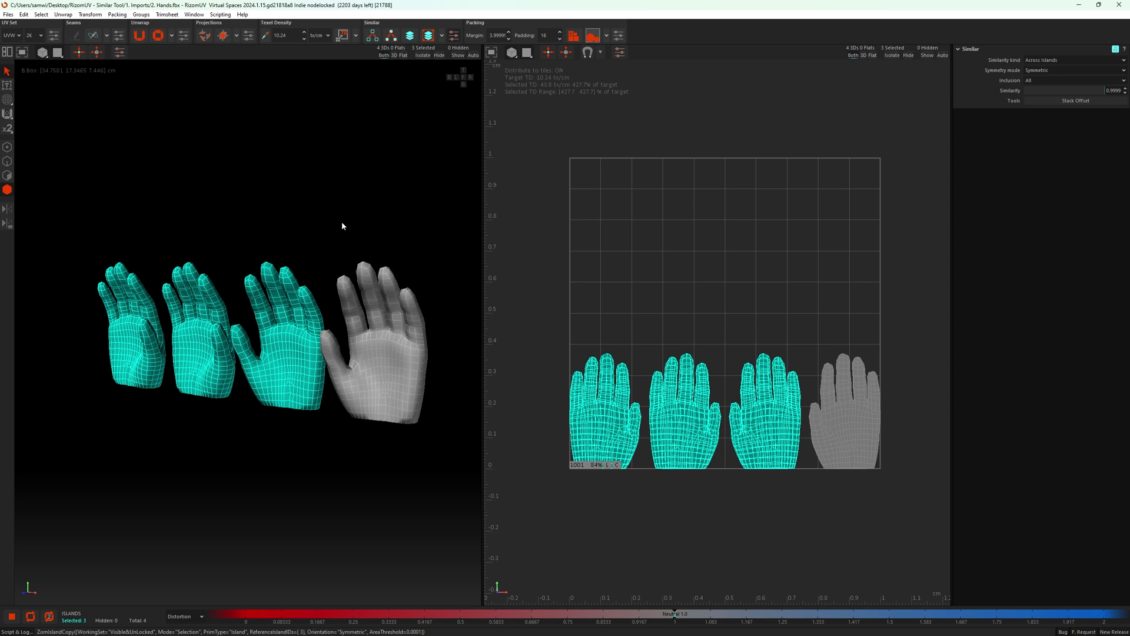
Step: Clear the selection, set the symmetry mode to Both, and select the third hand's island plus all its similar islands
left_click(342, 223)
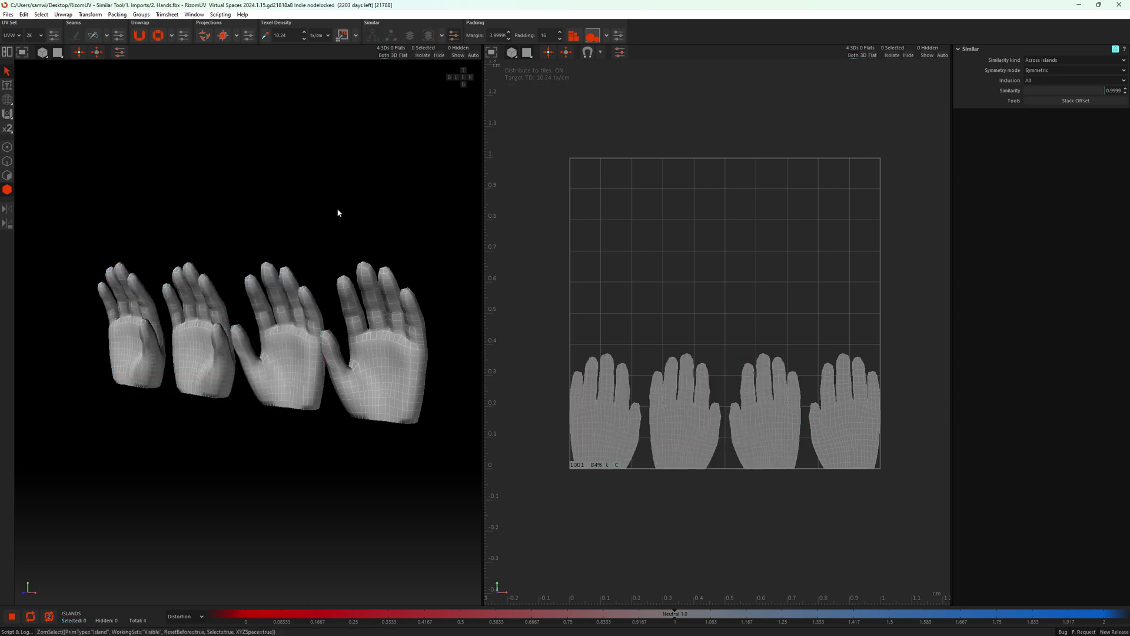
left_click(1028, 80)
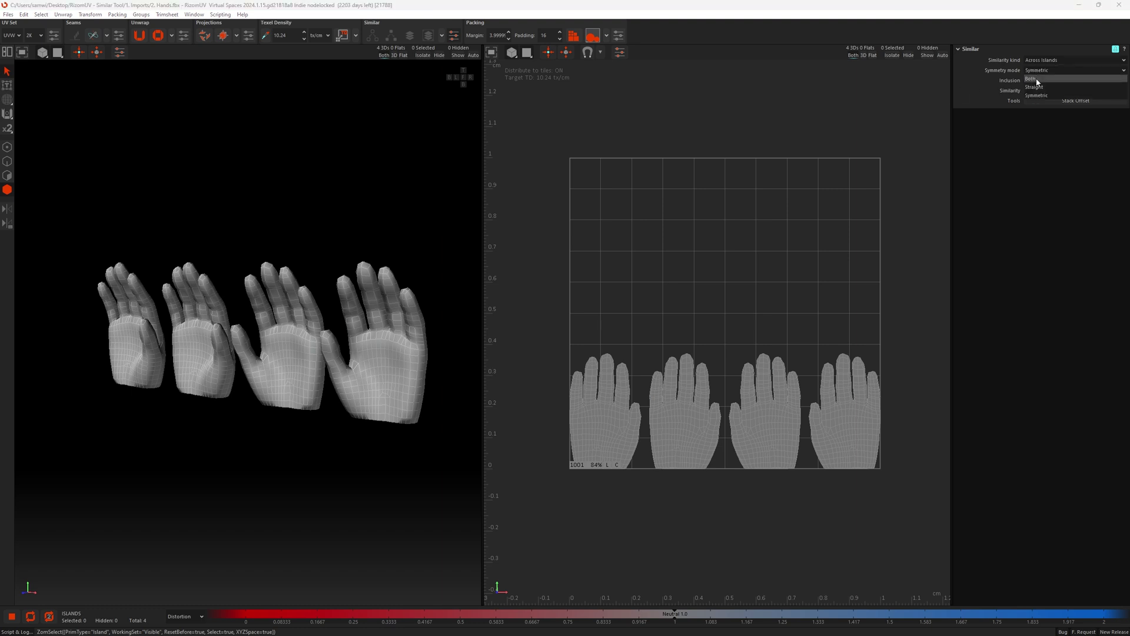
left_click(1037, 81)
left_click(292, 343)
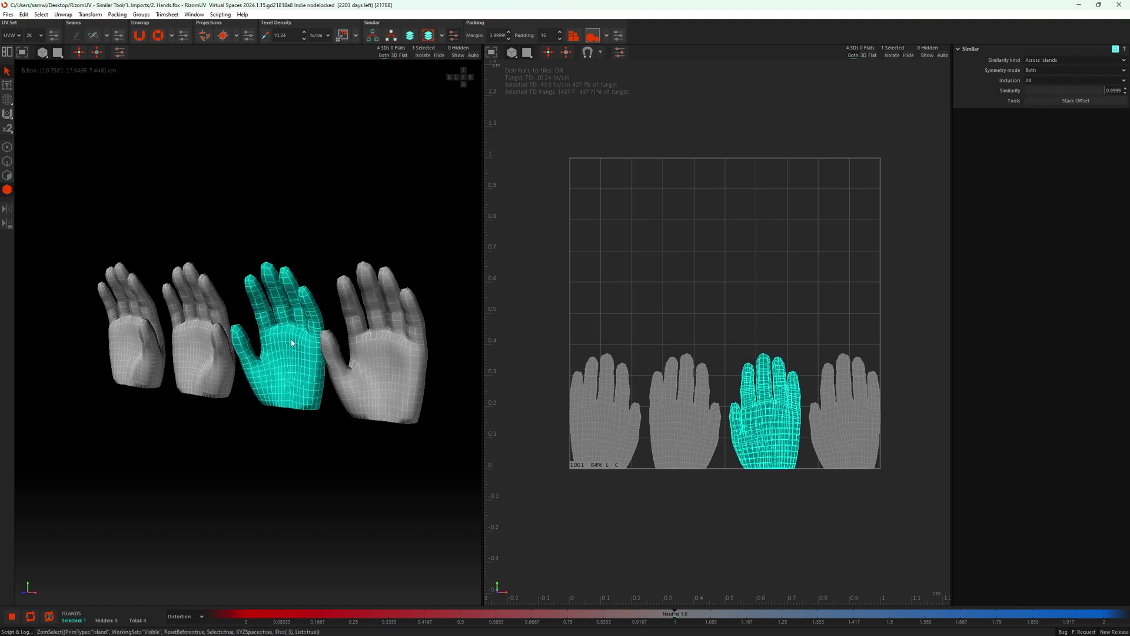
left_click(373, 36)
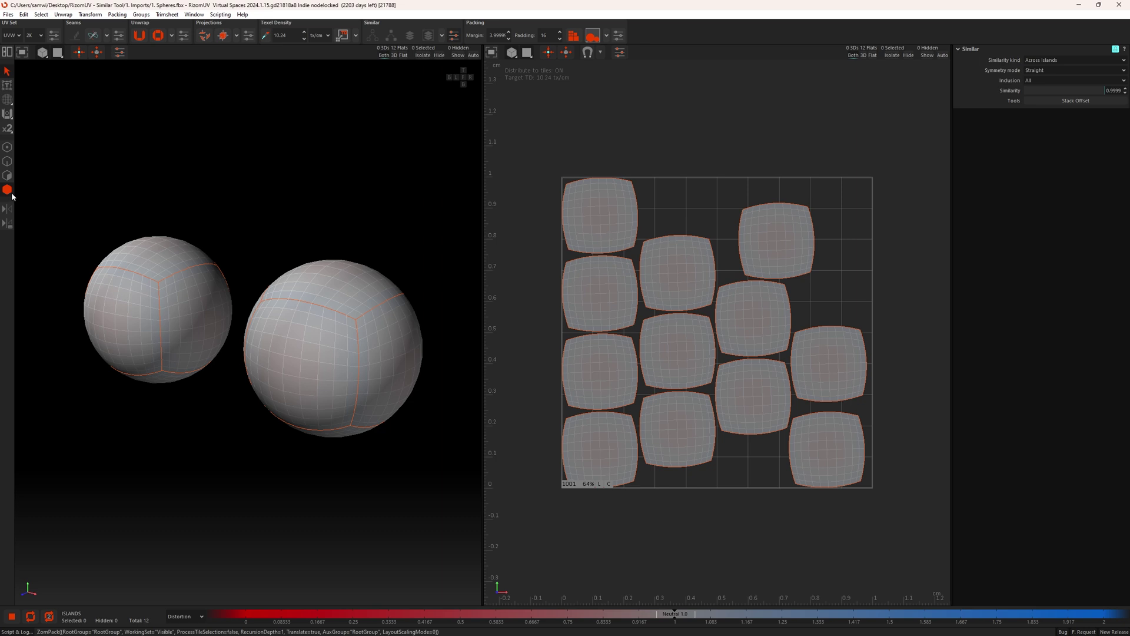
Step: Try stacking all similar islands onto the larger sphere's top island, and undo the stack
left_click(292, 365)
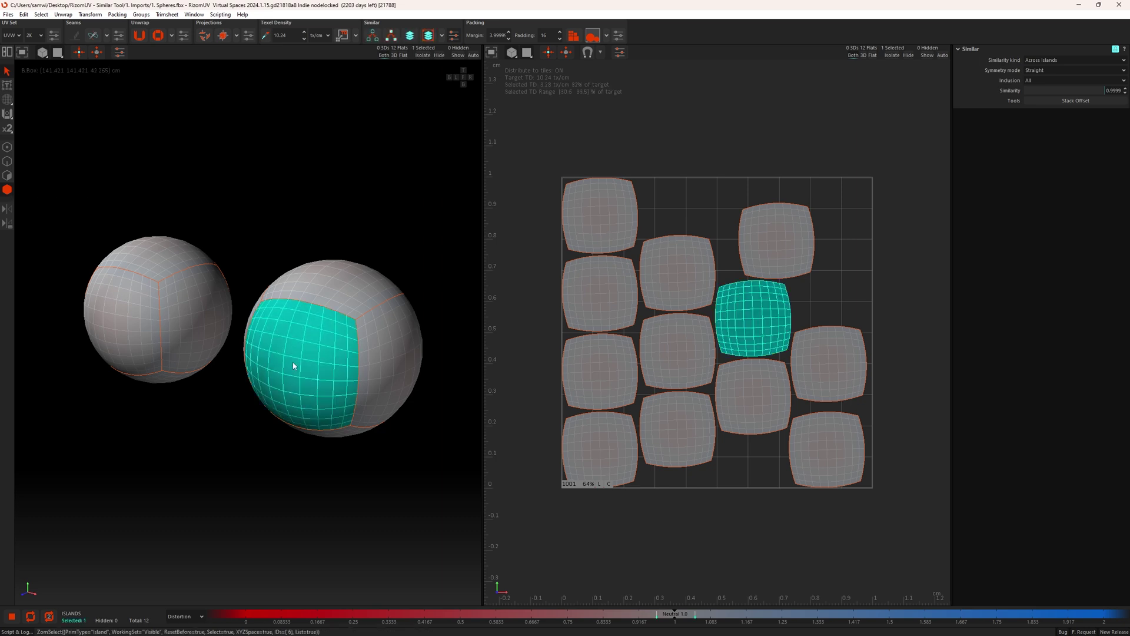
left_click(589, 219)
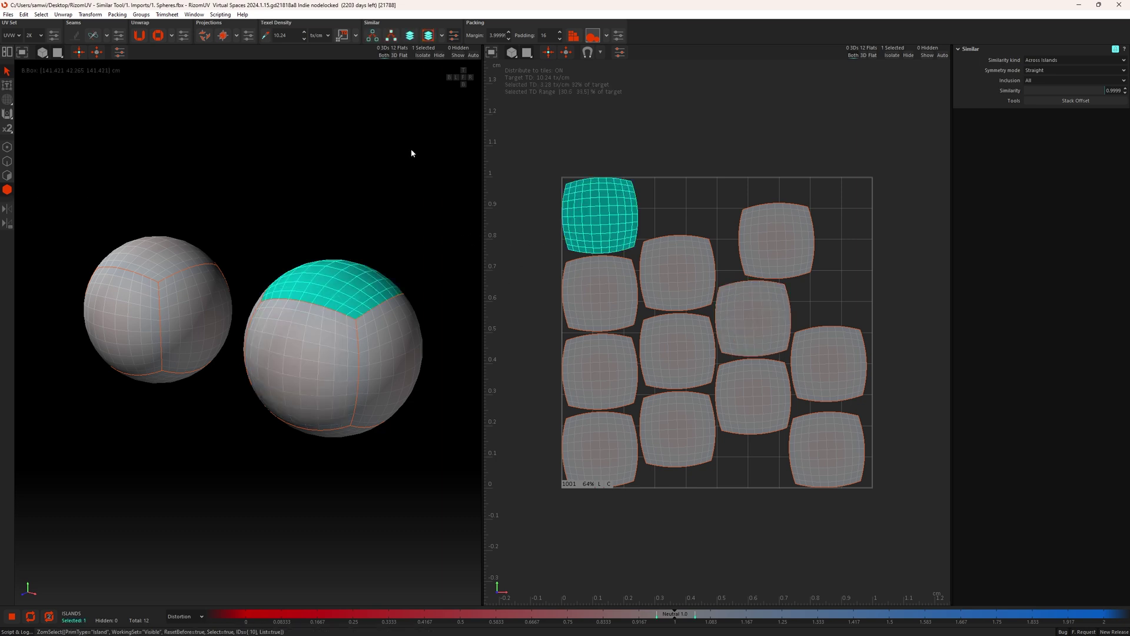
left_click(410, 37)
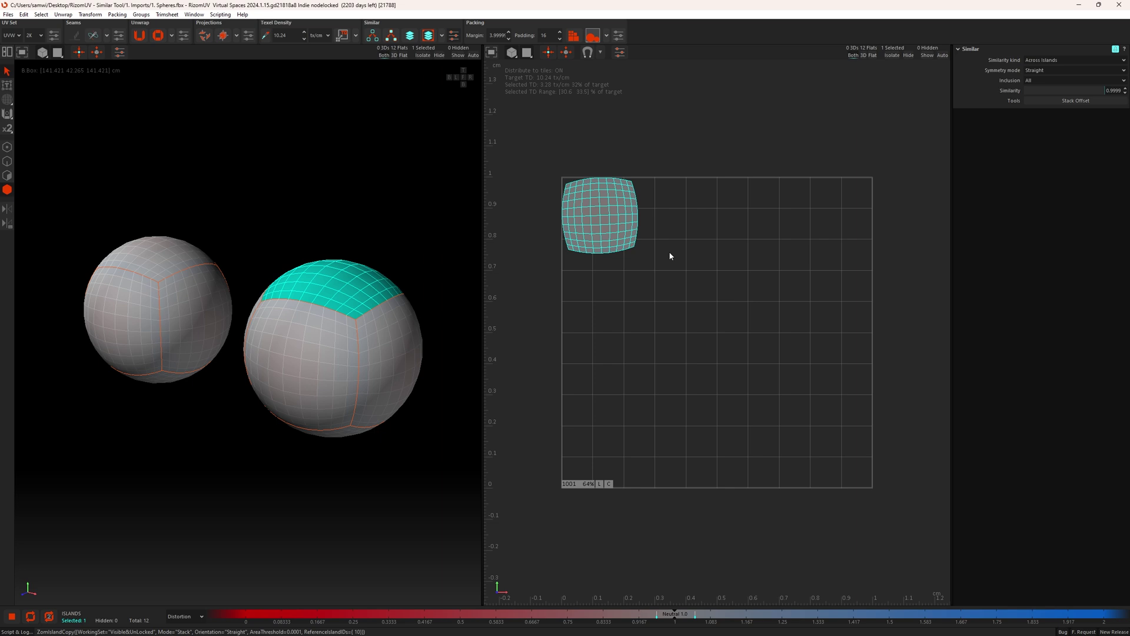
key("ctrl+z")
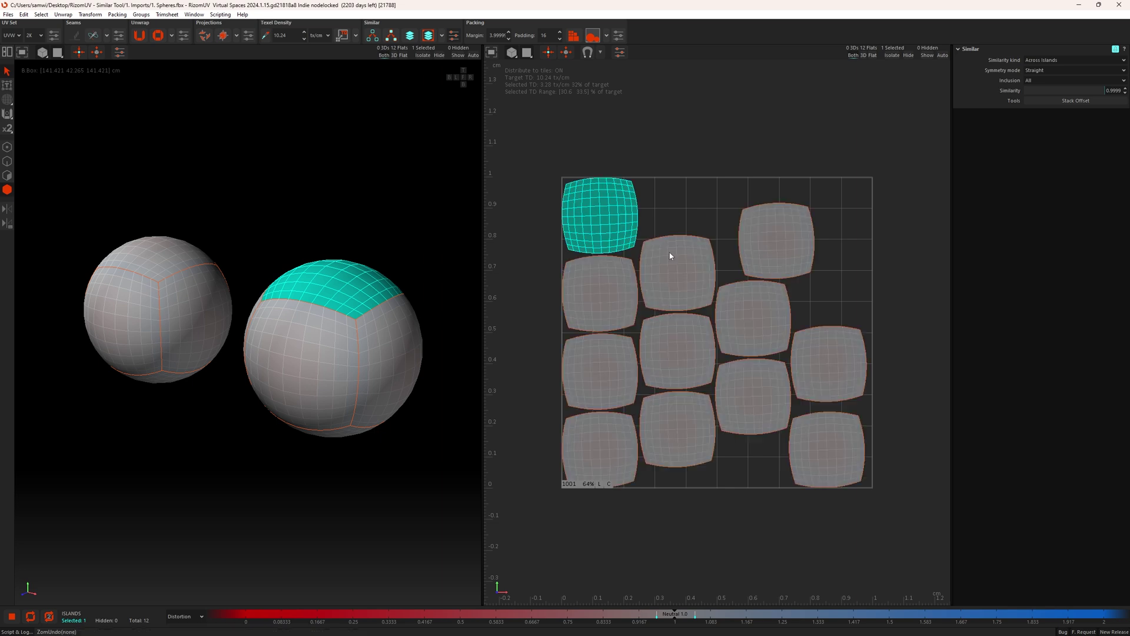
Step: Clear the selection and use the Spread brush at radius 0.12 to distort the upper part of the larger sphere's top island in UV space
left_click(680, 193)
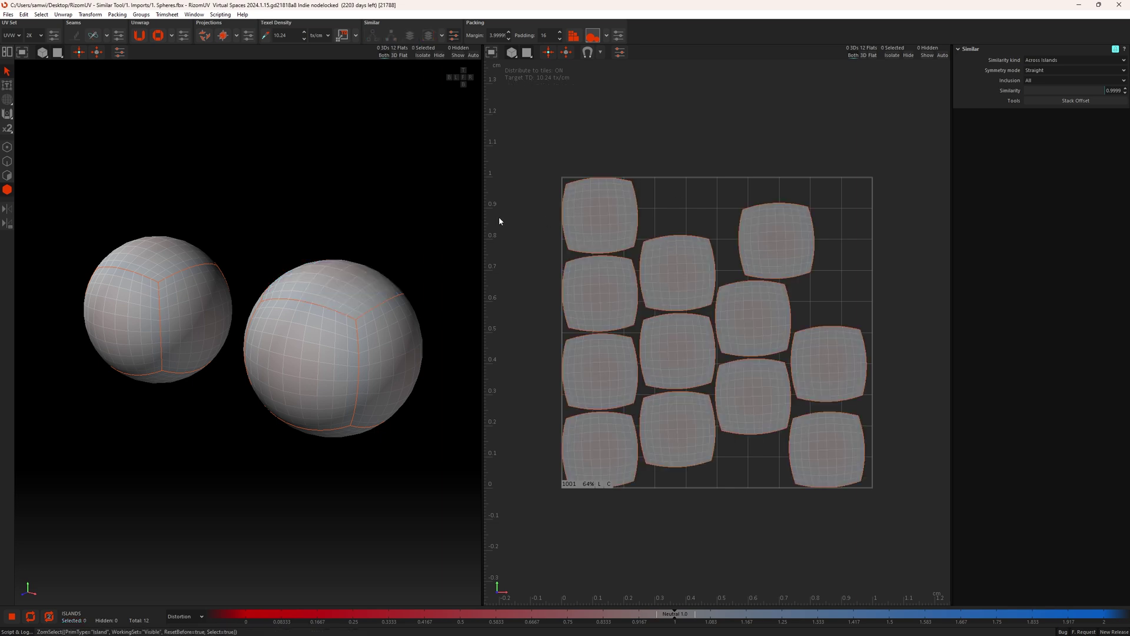
left_click(8, 99)
left_click(51, 116)
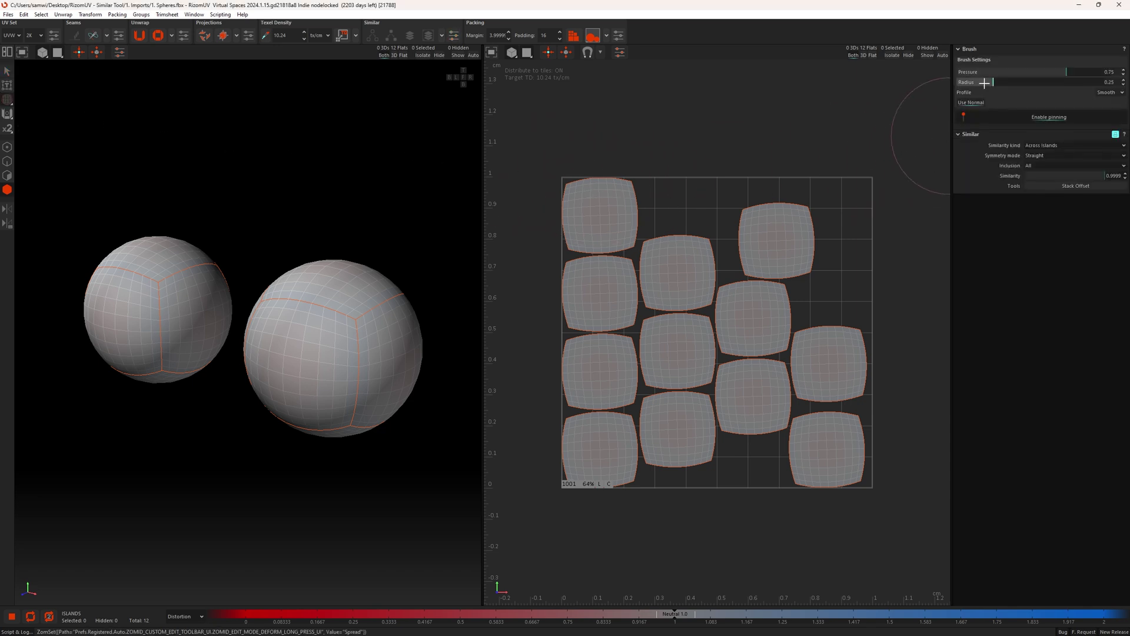
left_click_drag(994, 83, 975, 83)
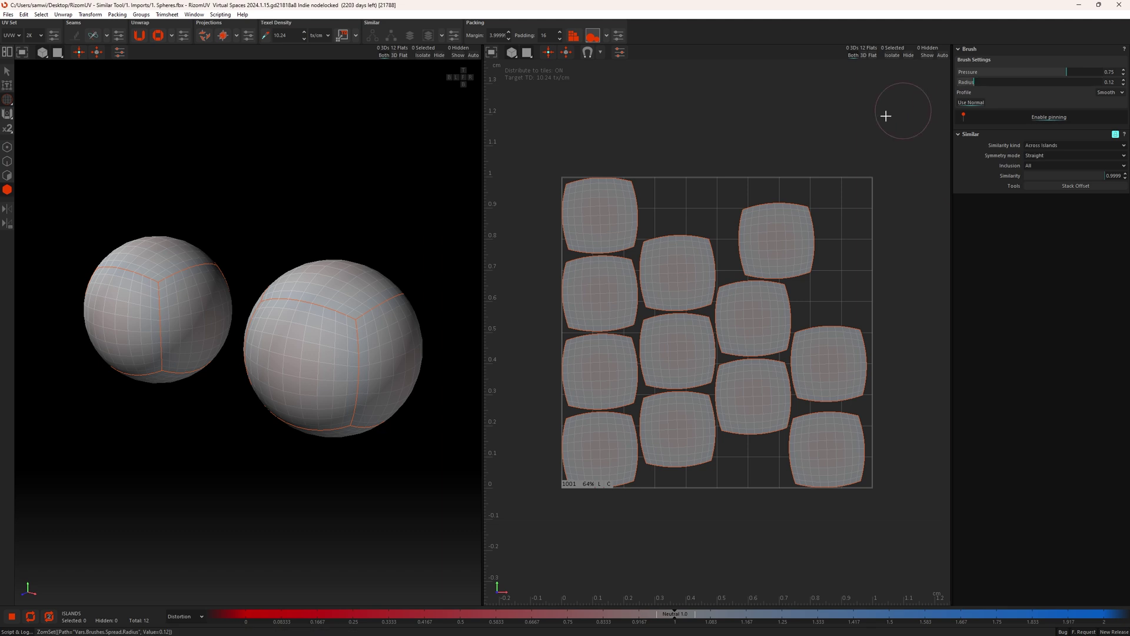
left_click_drag(615, 184, 600, 188)
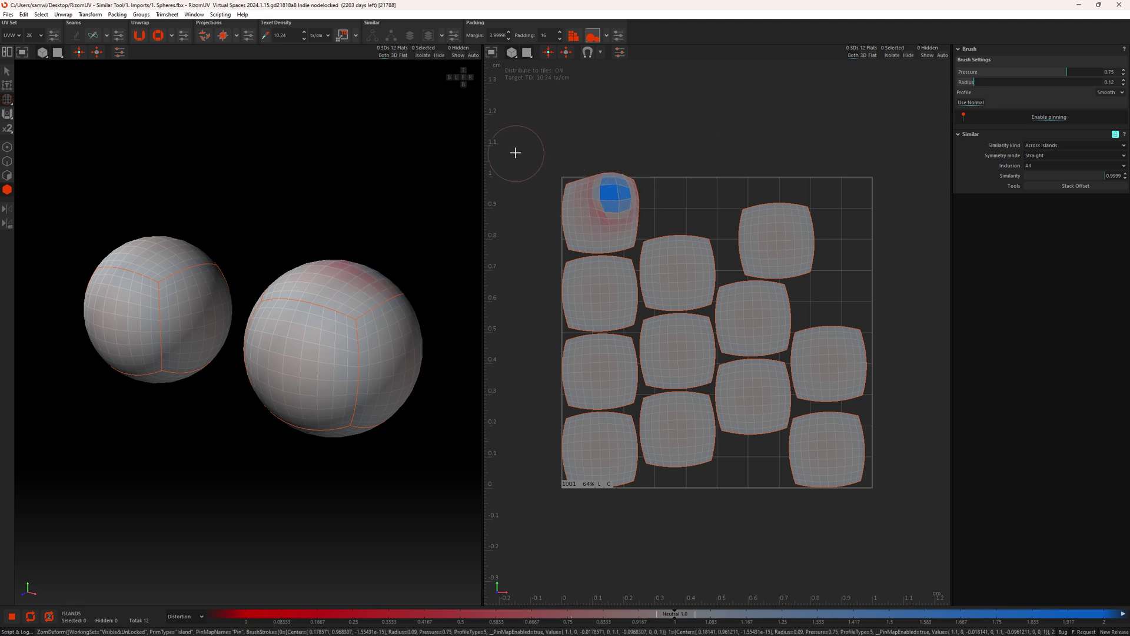
key("q")
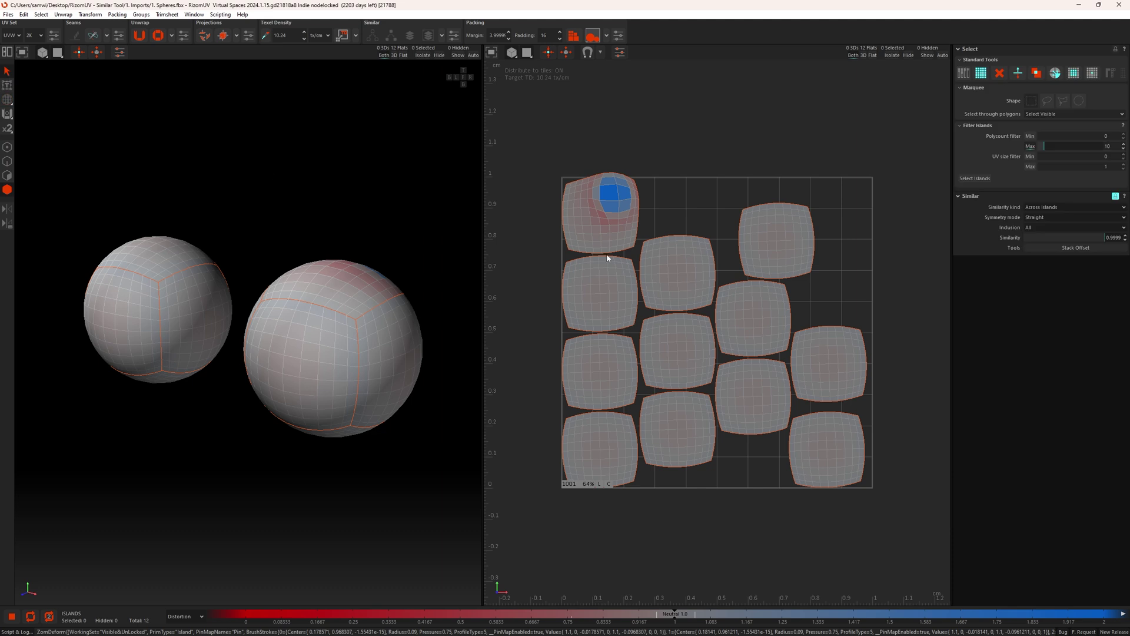
Step: Select the distorted UV island, stack all similar islands onto it, and clear the selection
left_click(606, 222)
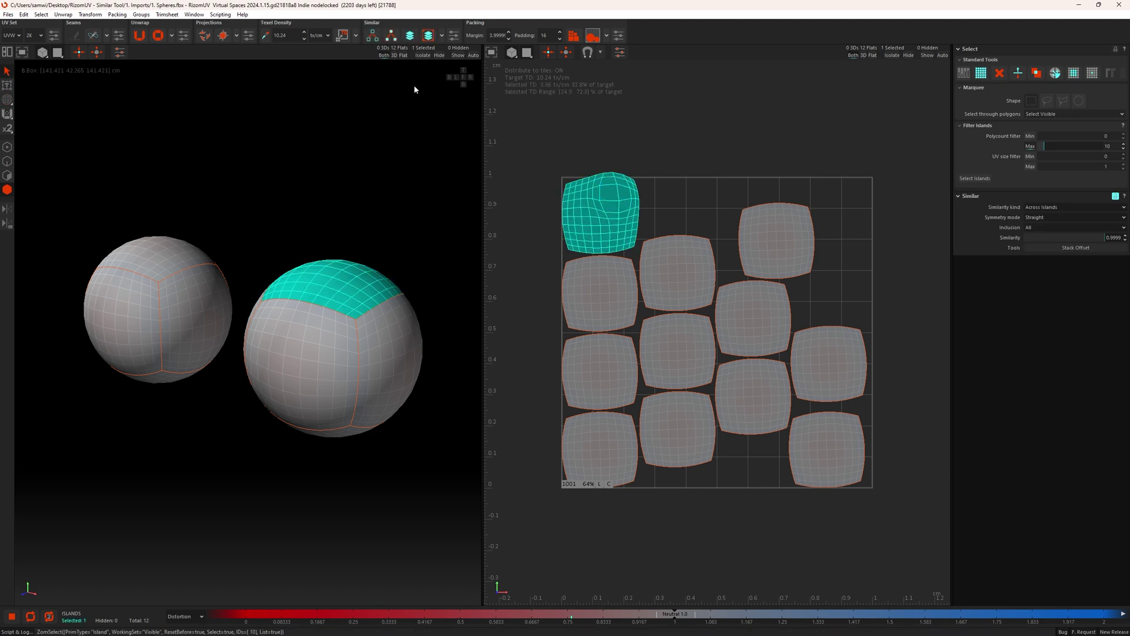
left_click(412, 36)
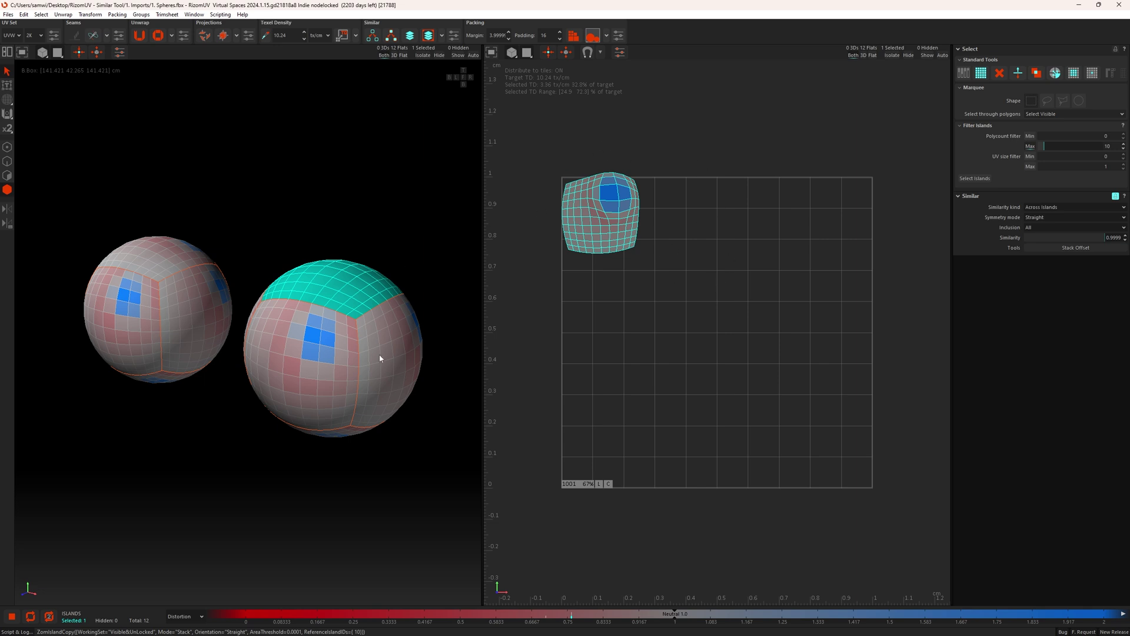
mouse_move(379, 358)
middle_mouse_down()
mouse_move(396, 356)
mouse_move(328, 328)
mouse_move(318, 295)
mouse_move(357, 293)
mouse_move(394, 369)
middle_mouse_up()
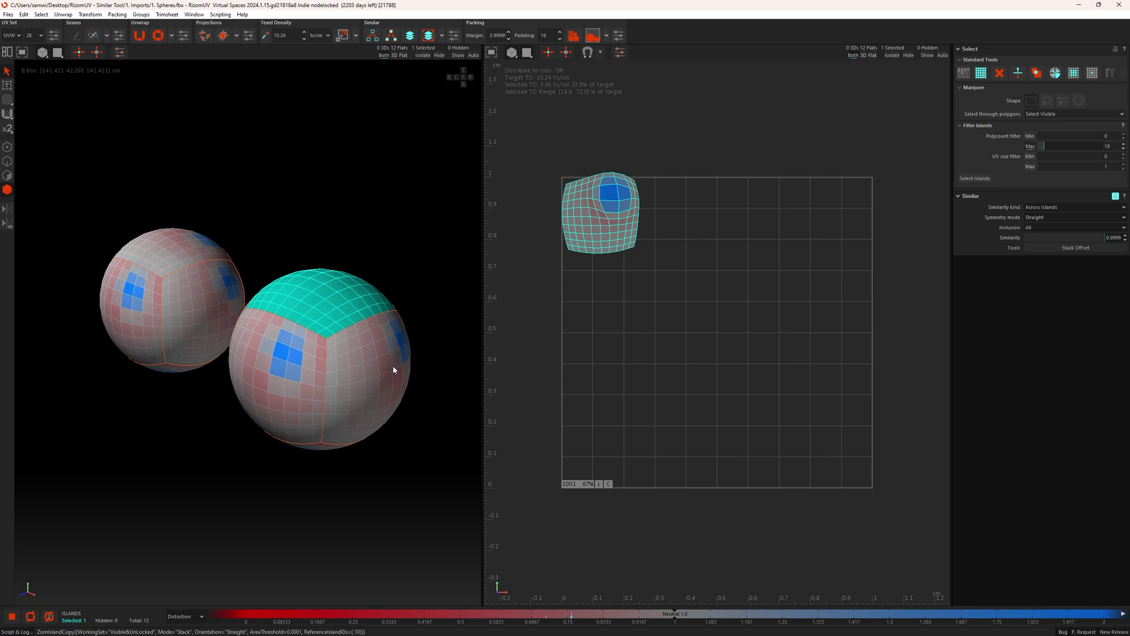
left_click(687, 248)
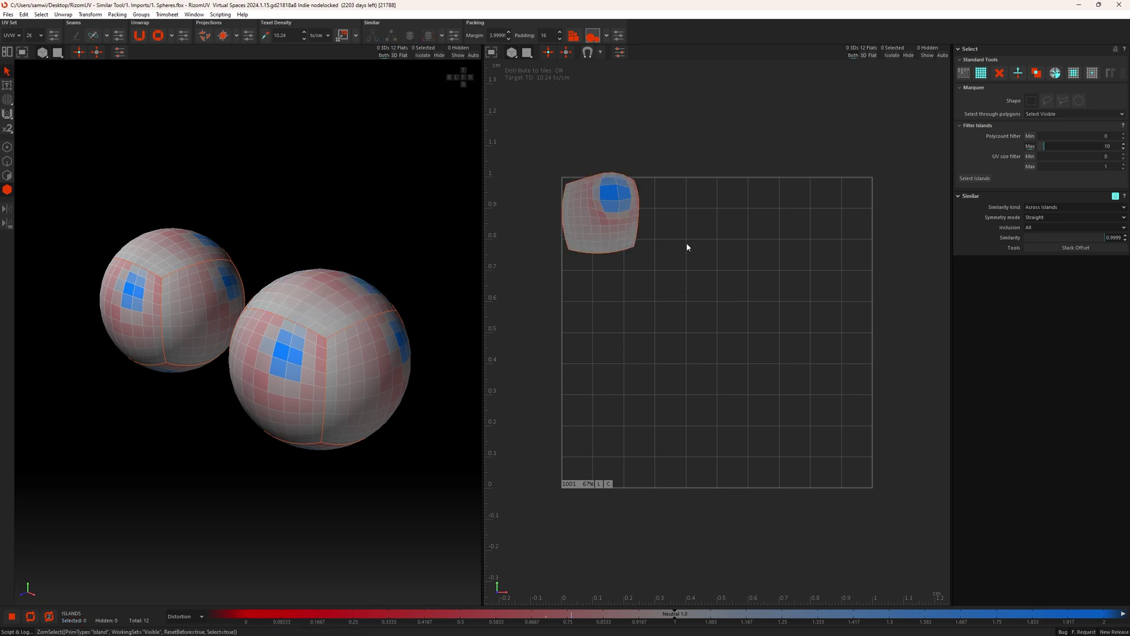
Step: Pack the sphere islands, and select the first column's upper two, the second column's top one and the uppermost island beside it
key("p")
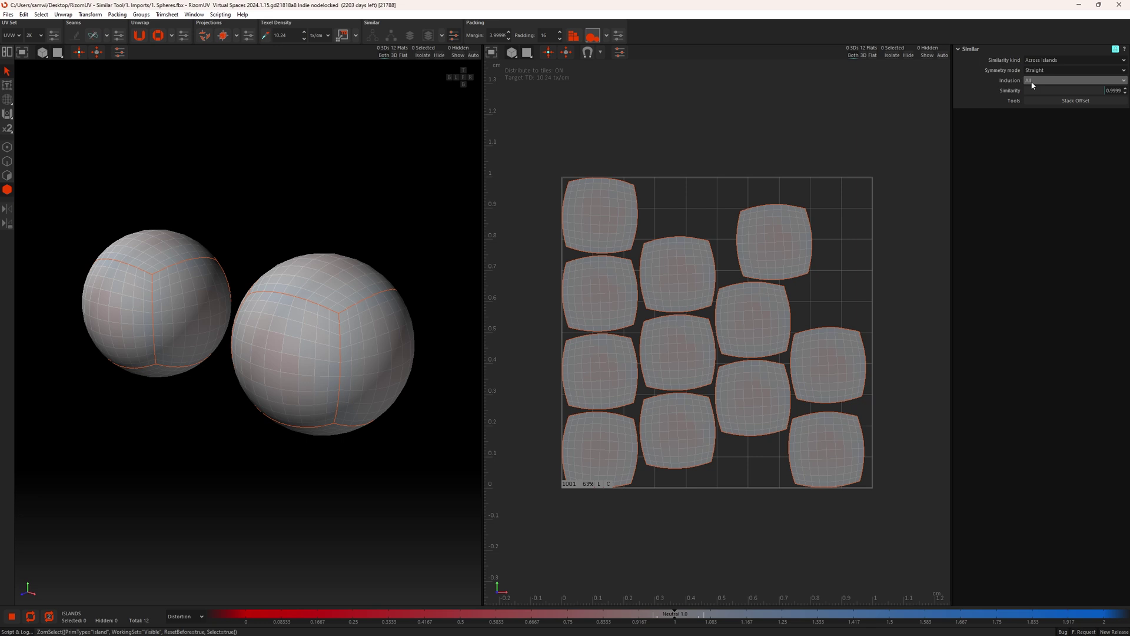
left_click(603, 210)
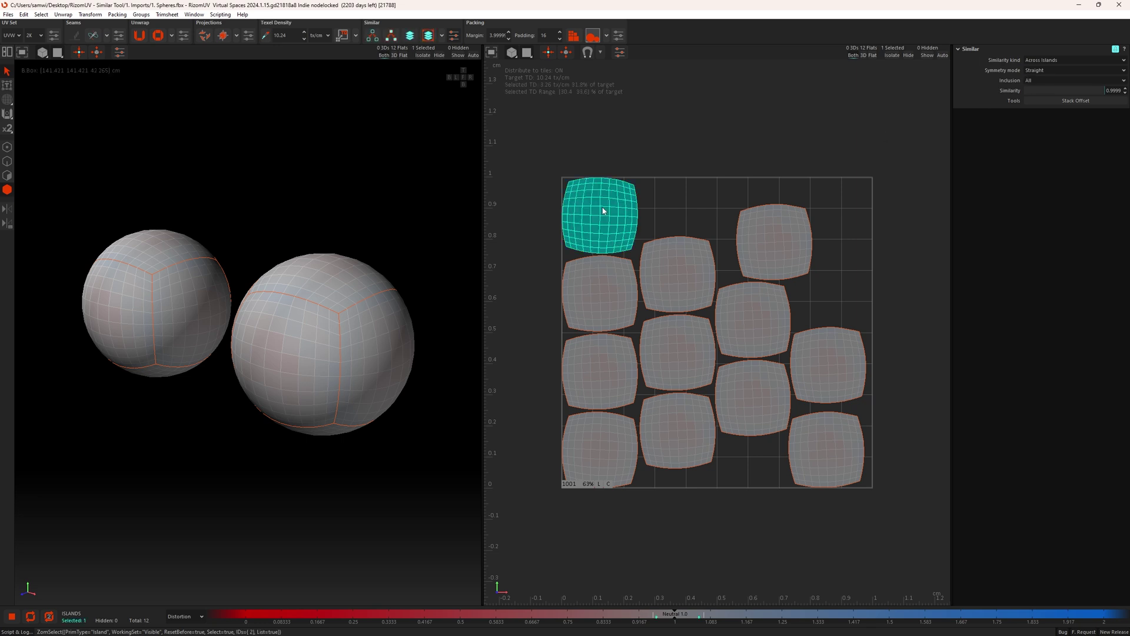
left_click(610, 294, "shift")
left_click(676, 276, "shift")
left_click(778, 244, "shift")
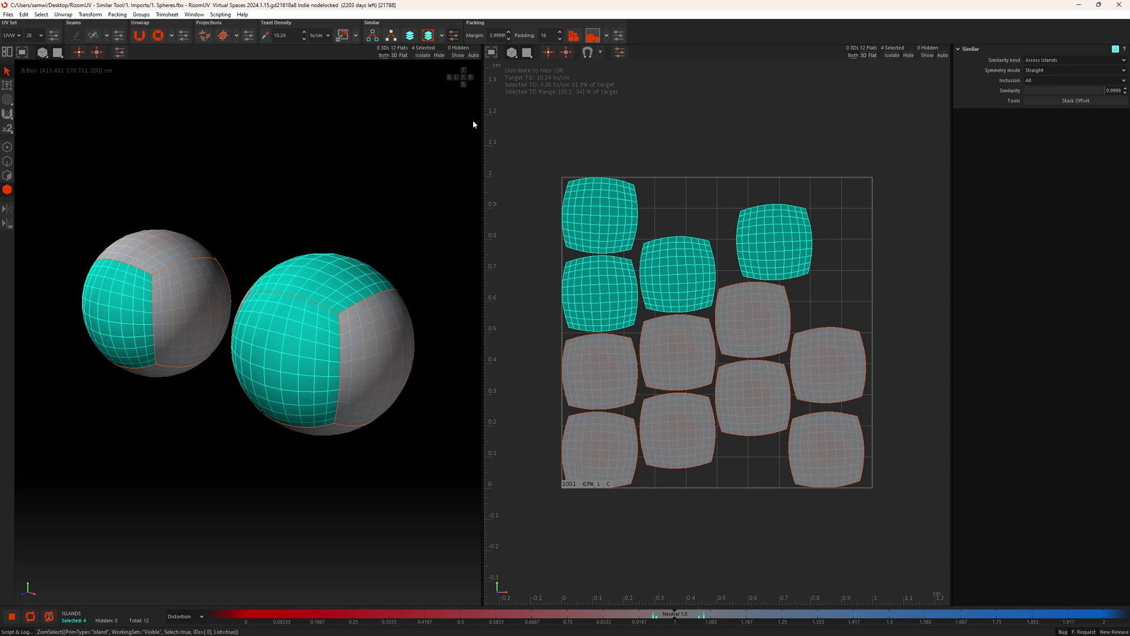
Step: Try stacking similar islands from the four-island selection with Inclusion set to All, and undo the stack
left_click(410, 35)
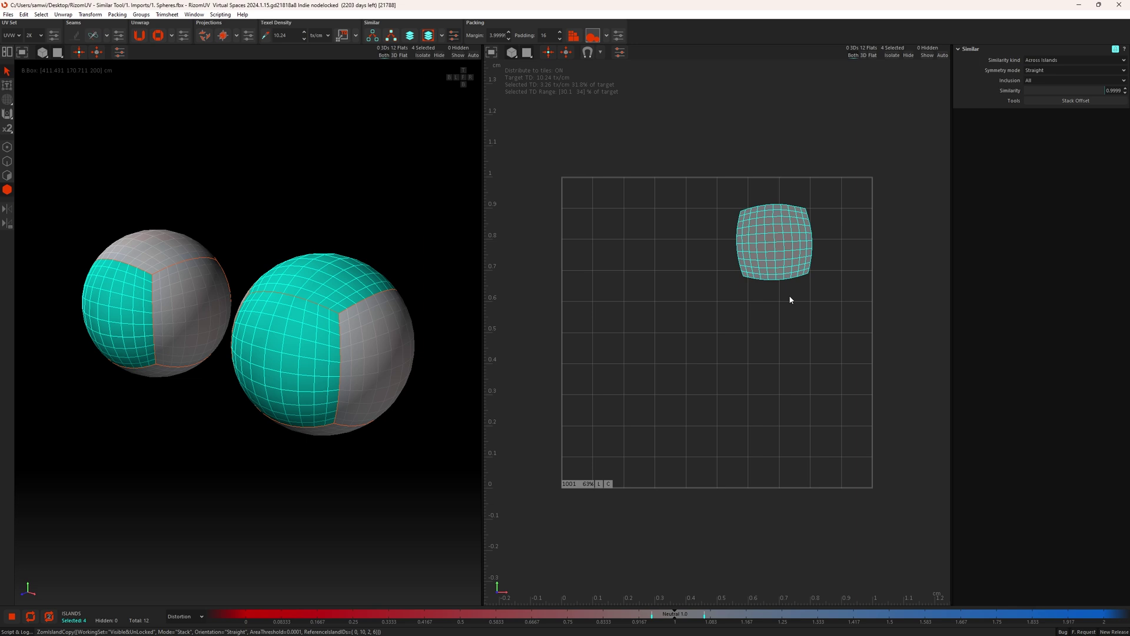
key("ctrl+z")
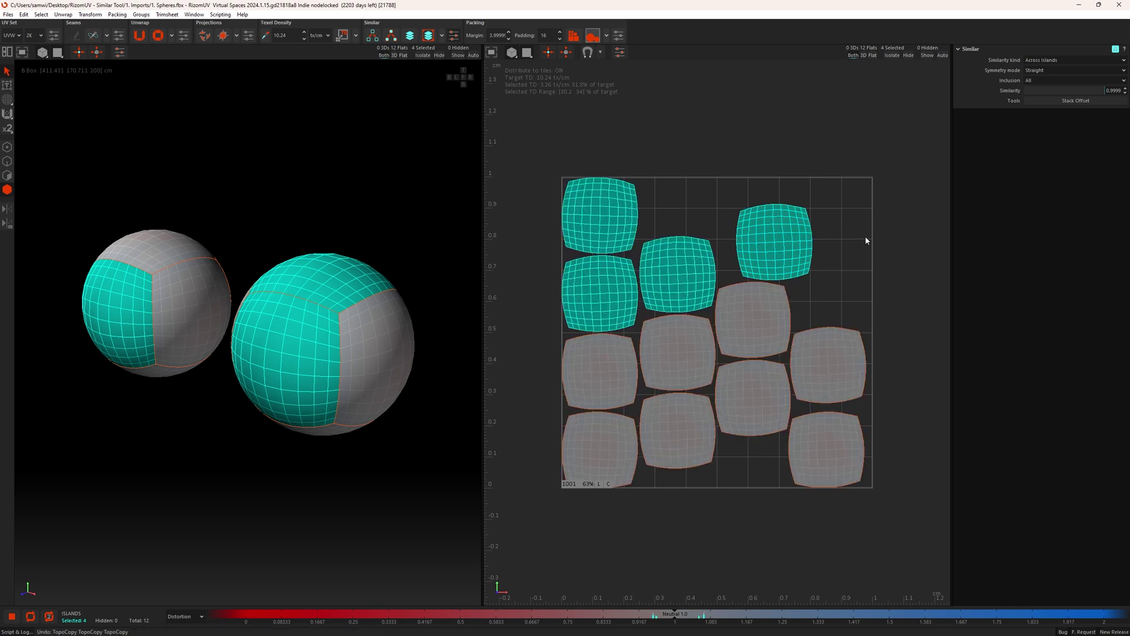
Step: Set Inclusion to Selection and stack only the four selected similar islands
left_click(1032, 80)
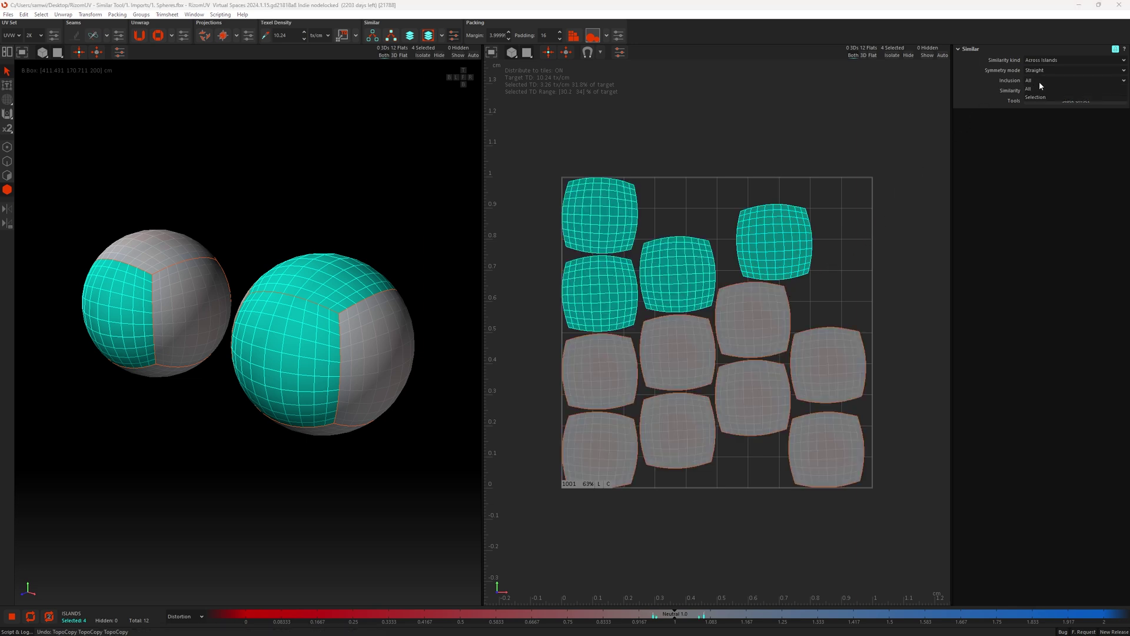
left_click(1046, 98)
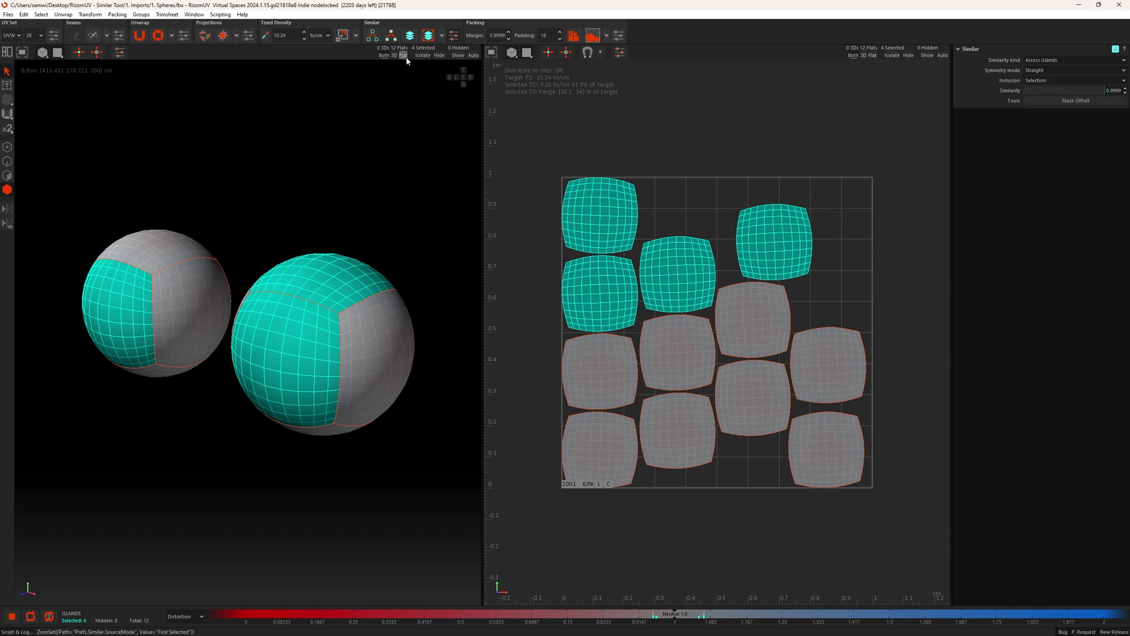
left_click(409, 36)
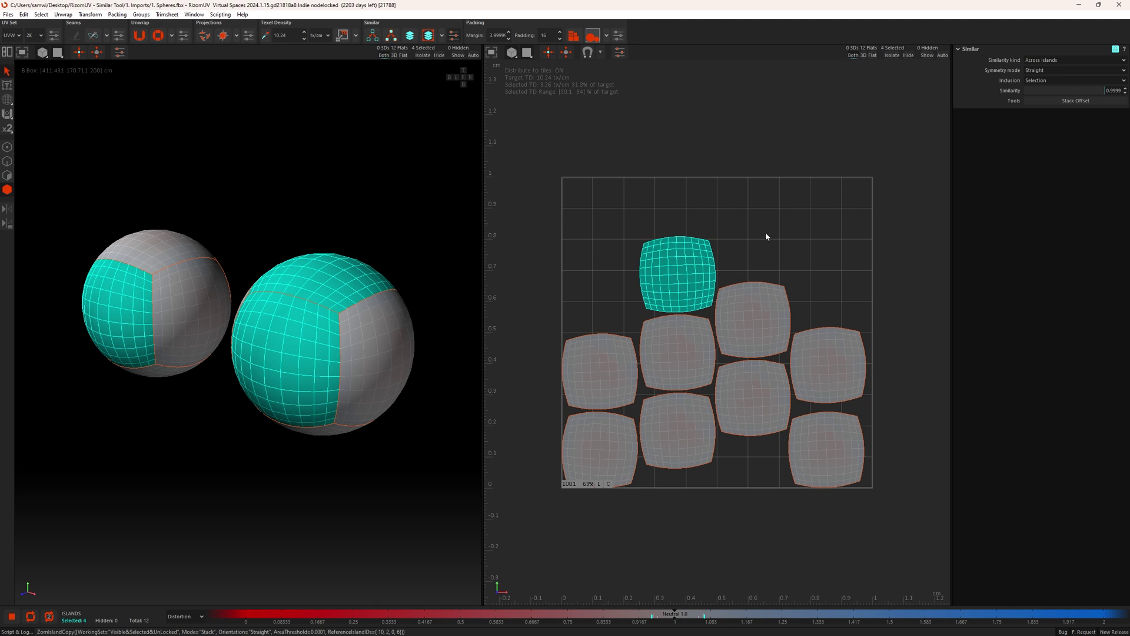
Step: Undo the four-island stack, clear the selection, and select only the first column's topmost UV island
key("ctrl+z")
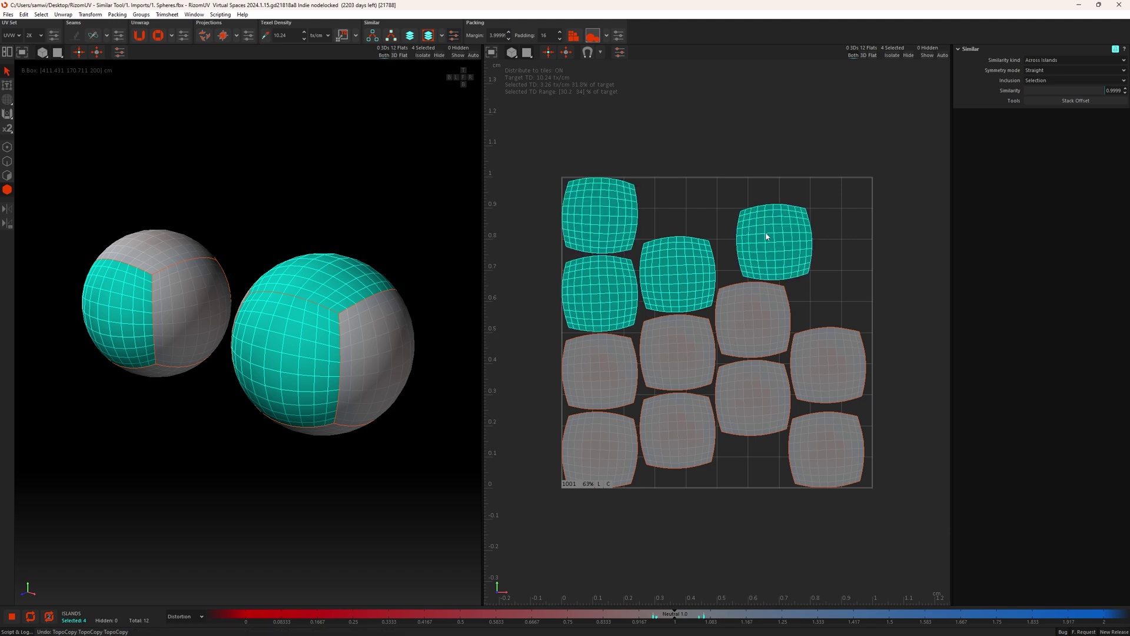
left_click(713, 156)
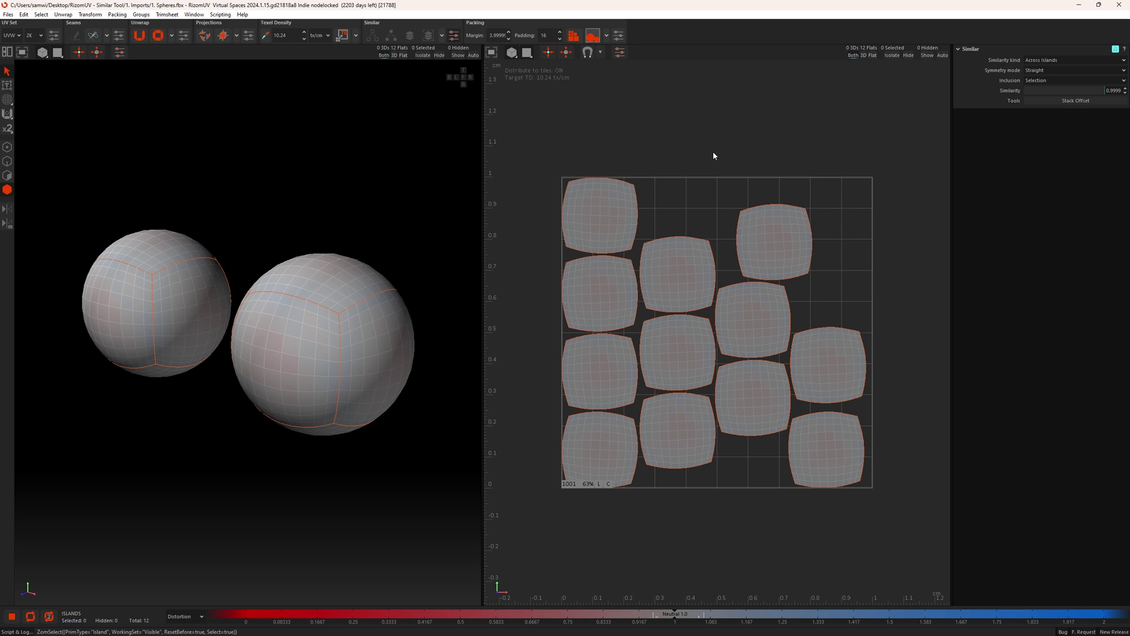
left_click(603, 220)
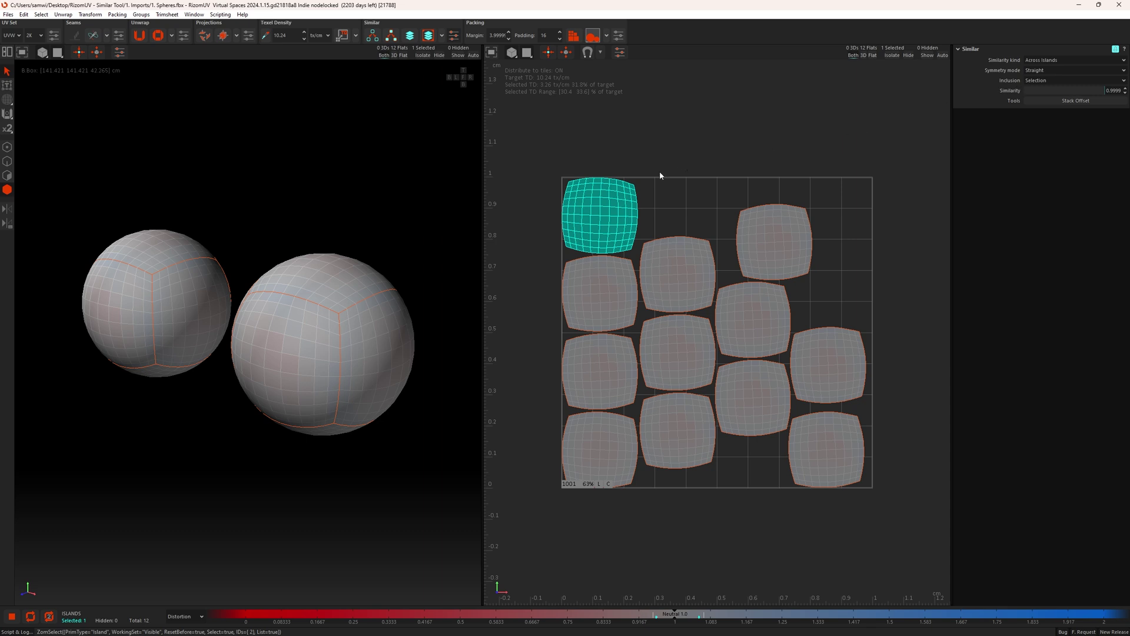
Step: Keep Inclusion set to Selection and try stacking similar islands from the single selected island
left_click(1042, 81)
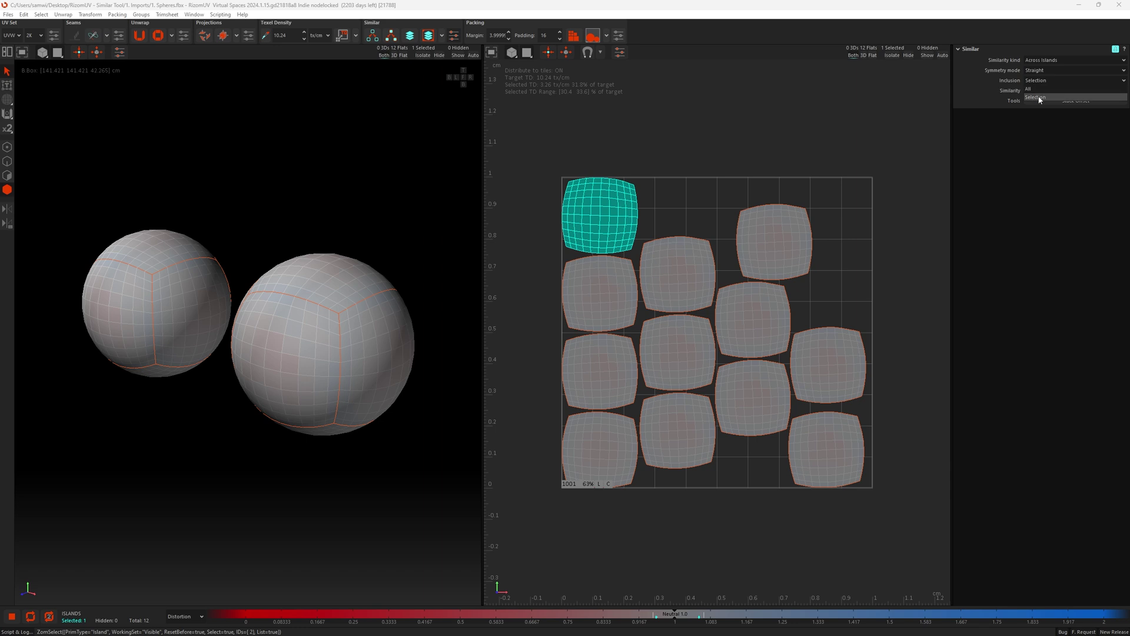
left_click(1040, 97)
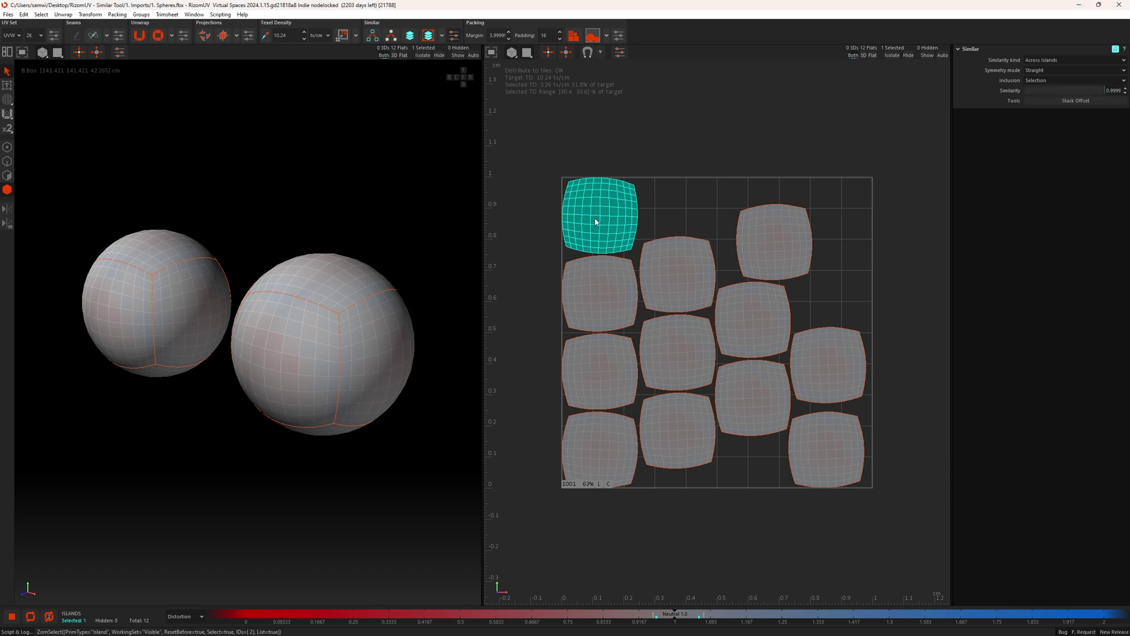
left_click(411, 37)
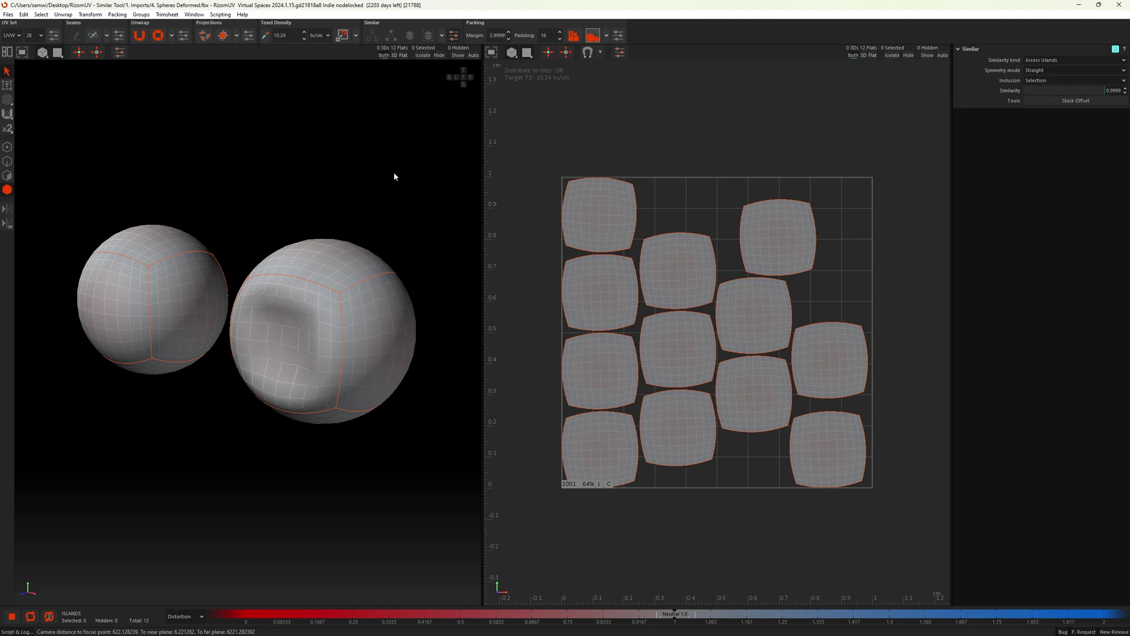
Step: Examine the dented face of the larger sphere from several angles beside the smaller sphere
mouse_move(405, 222)
left_mouse_down("alt")
mouse_move(398, 215)
mouse_move(402, 226)
left_mouse_up("alt")
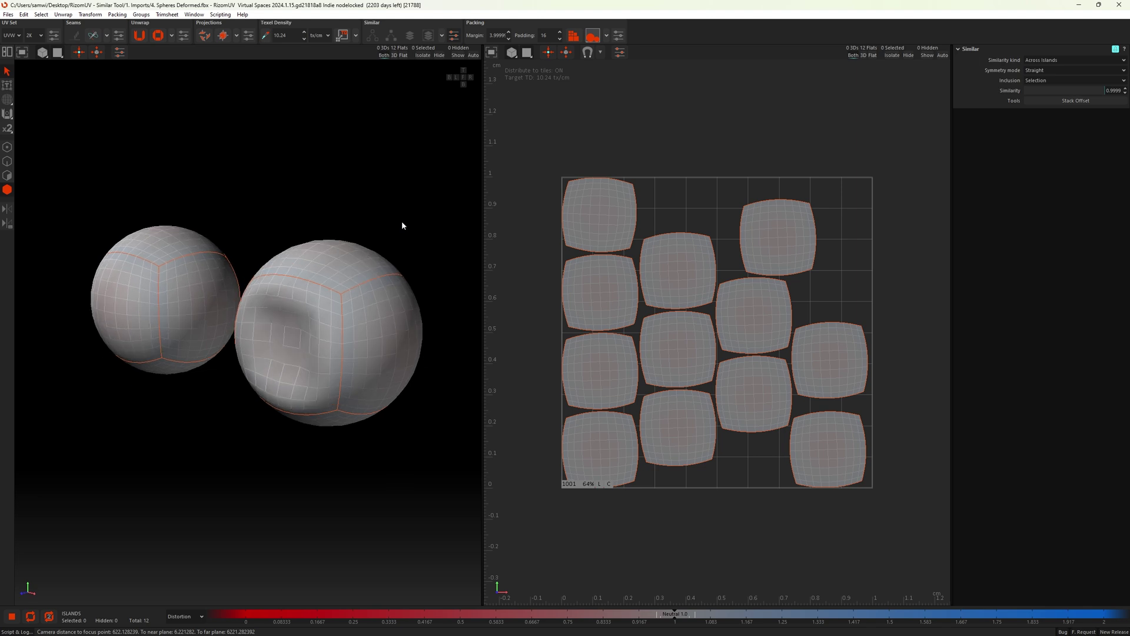
right_click_drag(402, 225, 321, 361, "alt")
left_click_drag(320, 361, 275, 354, "alt")
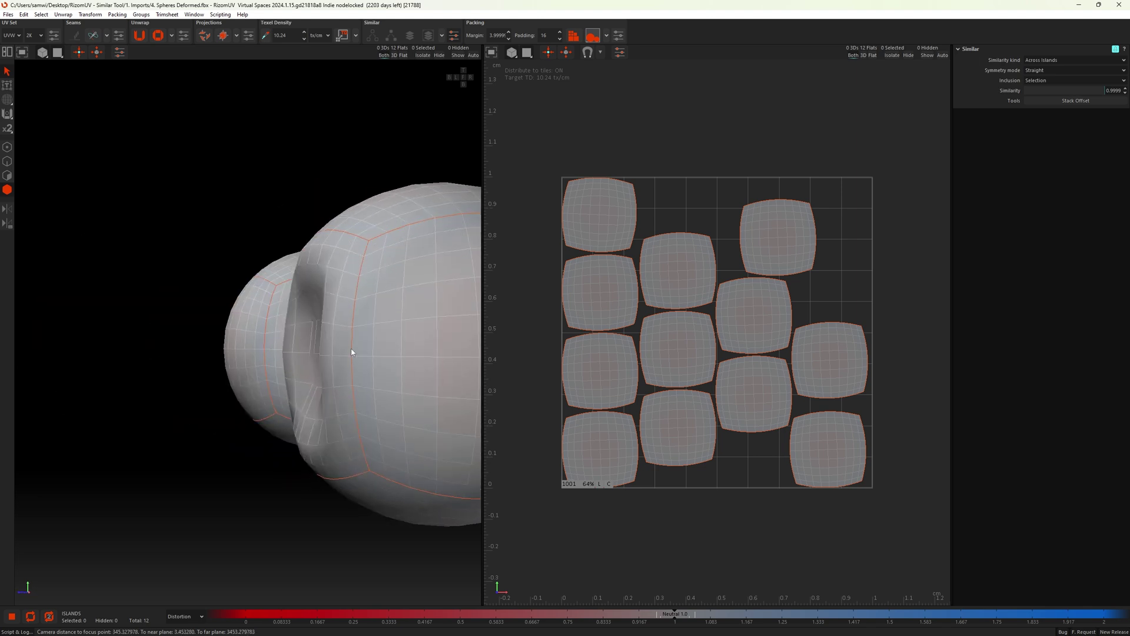
mouse_move(352, 352)
left_mouse_down("alt")
mouse_move(339, 338)
mouse_move(370, 346)
mouse_move(333, 347)
left_mouse_up("alt")
right_click_drag(332, 347, 350, 358, "alt")
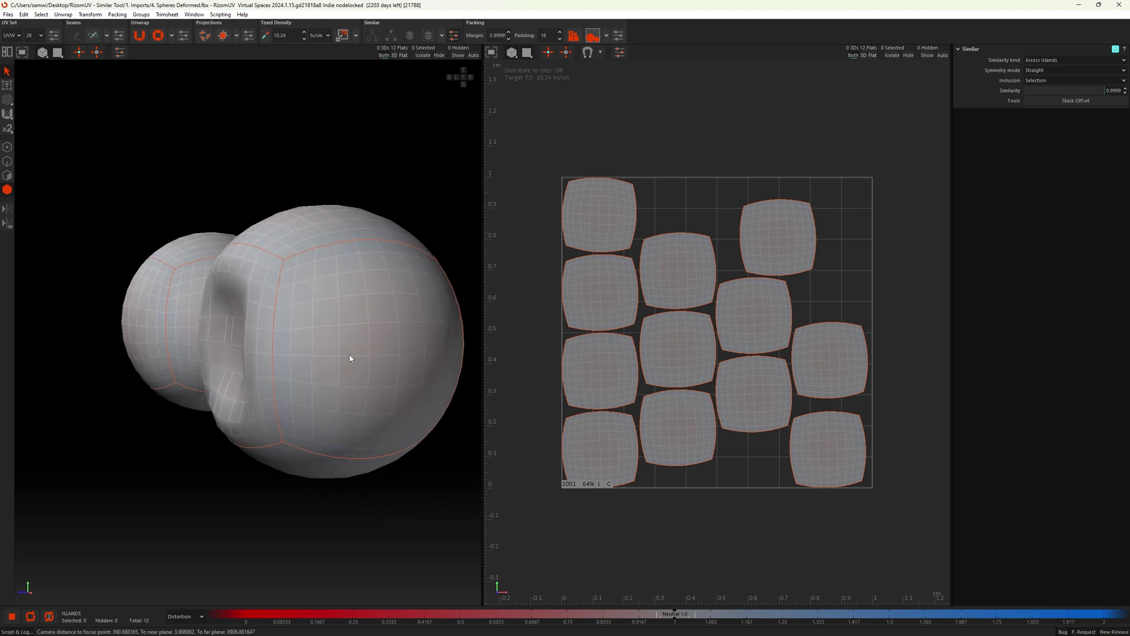
left_click_drag(350, 358, 308, 359, "alt")
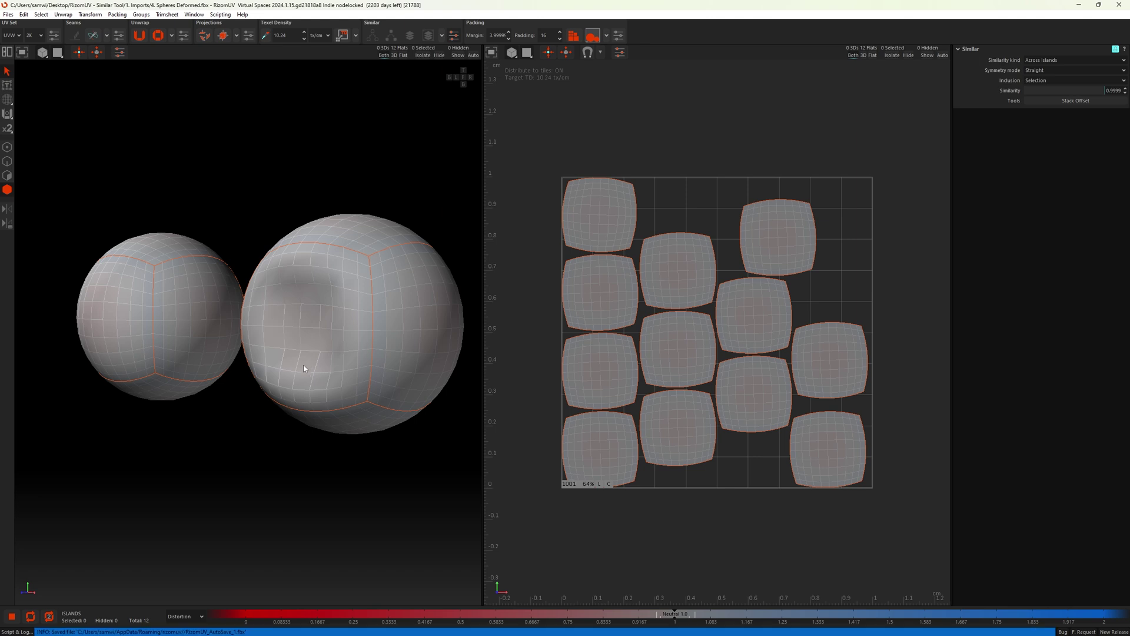
left_click(319, 329)
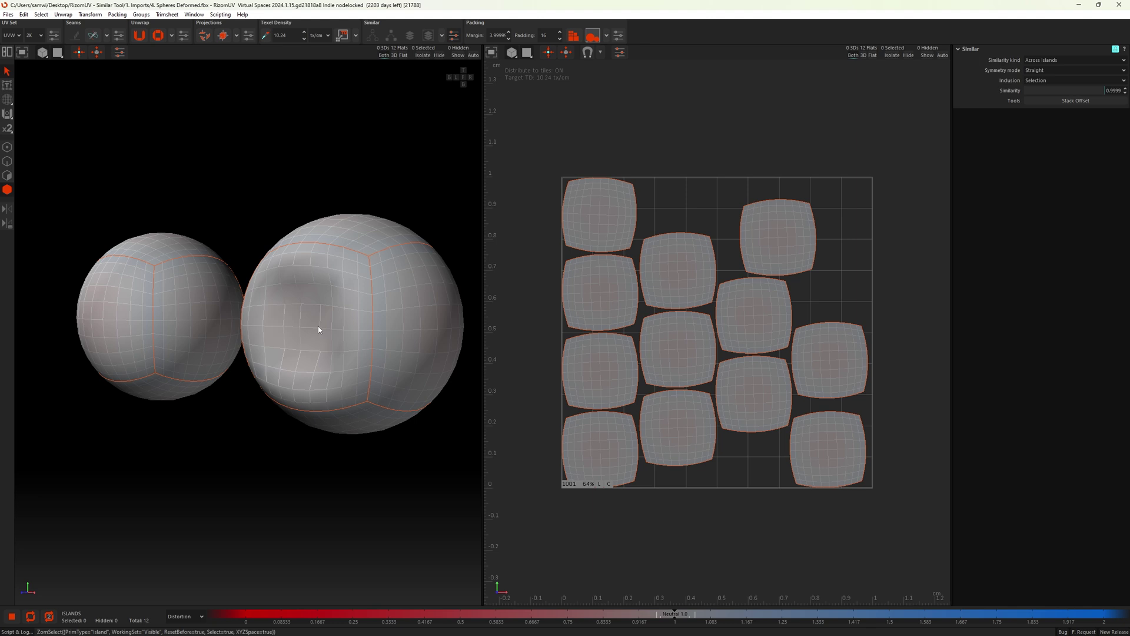
scroll(318, 330, "down", 3)
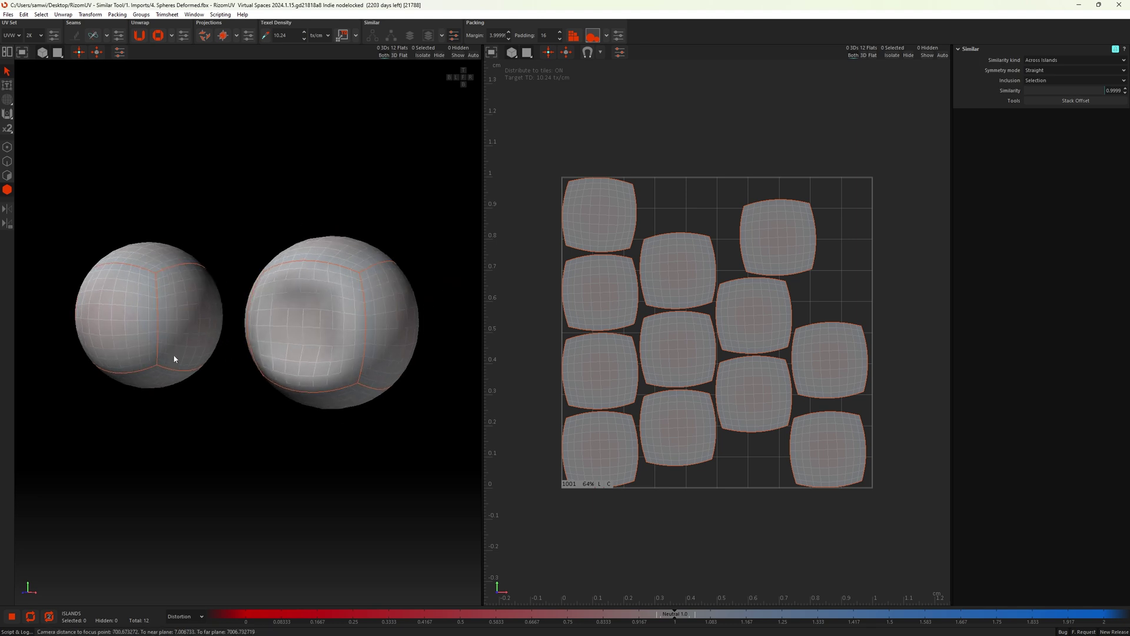
Step: Select the small sphere's front island and the large sphere's dented island, compare their shapes, and clear the selection
left_click(107, 321)
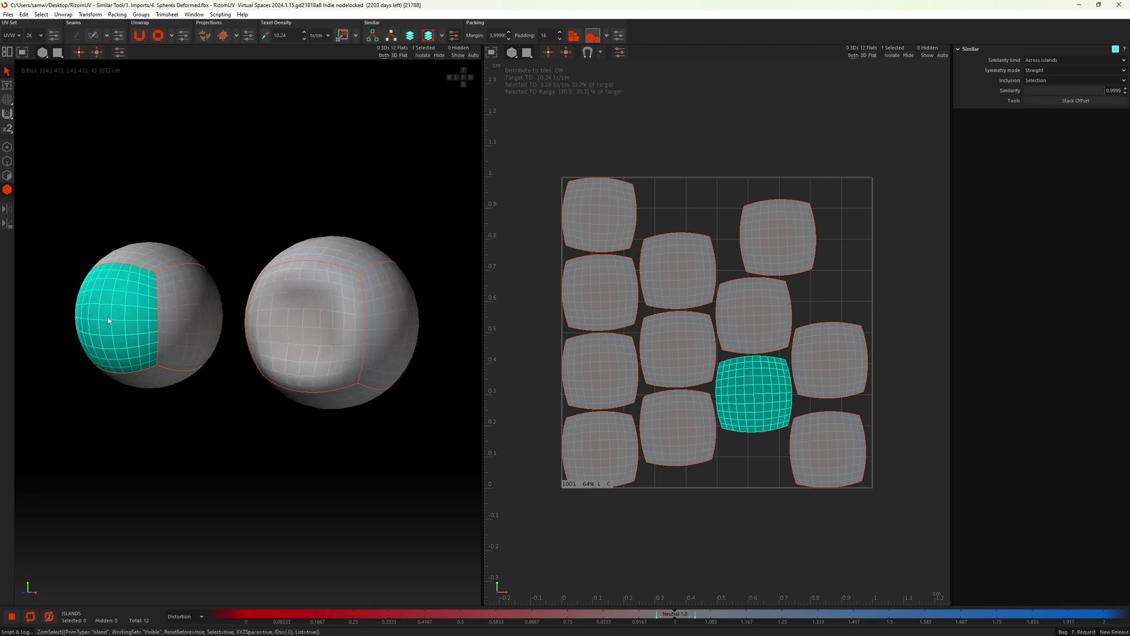
left_click(305, 342, "shift")
scroll(341, 347, "up", 2)
scroll(322, 337, "down", 2)
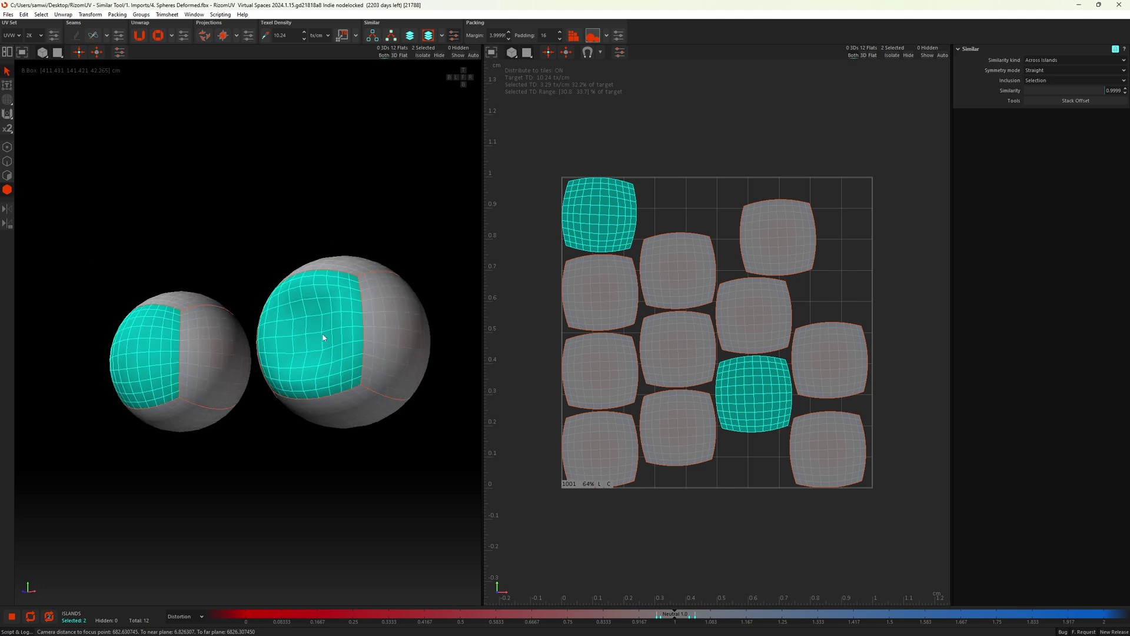
left_click_drag(322, 338, 314, 326, "alt")
scroll(314, 325, "up", 2)
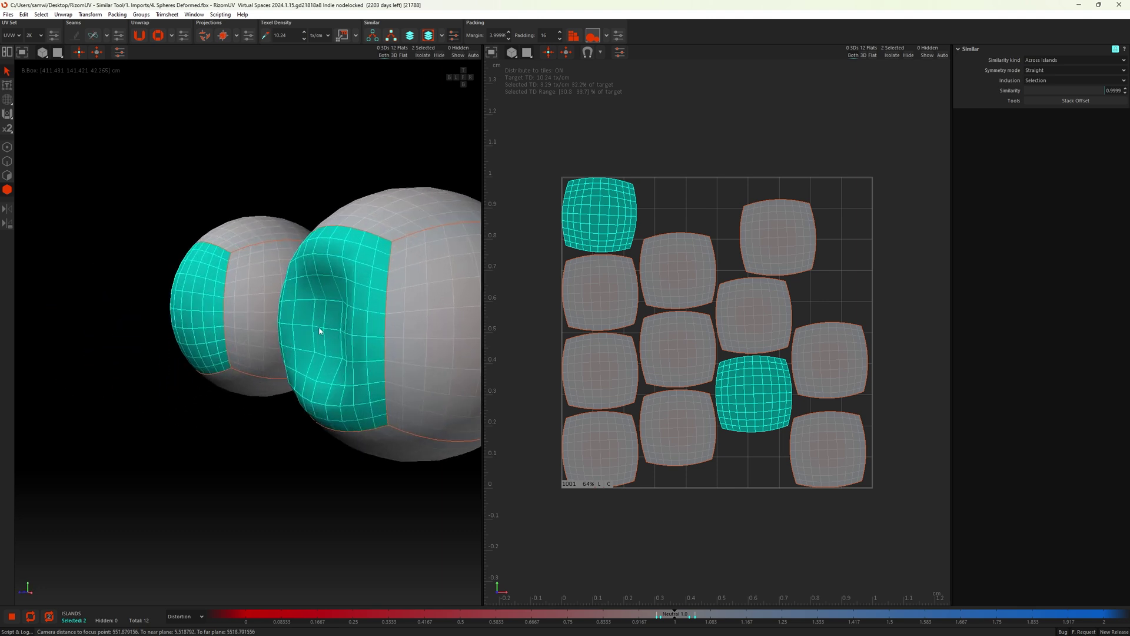
scroll(319, 332, "up", 2)
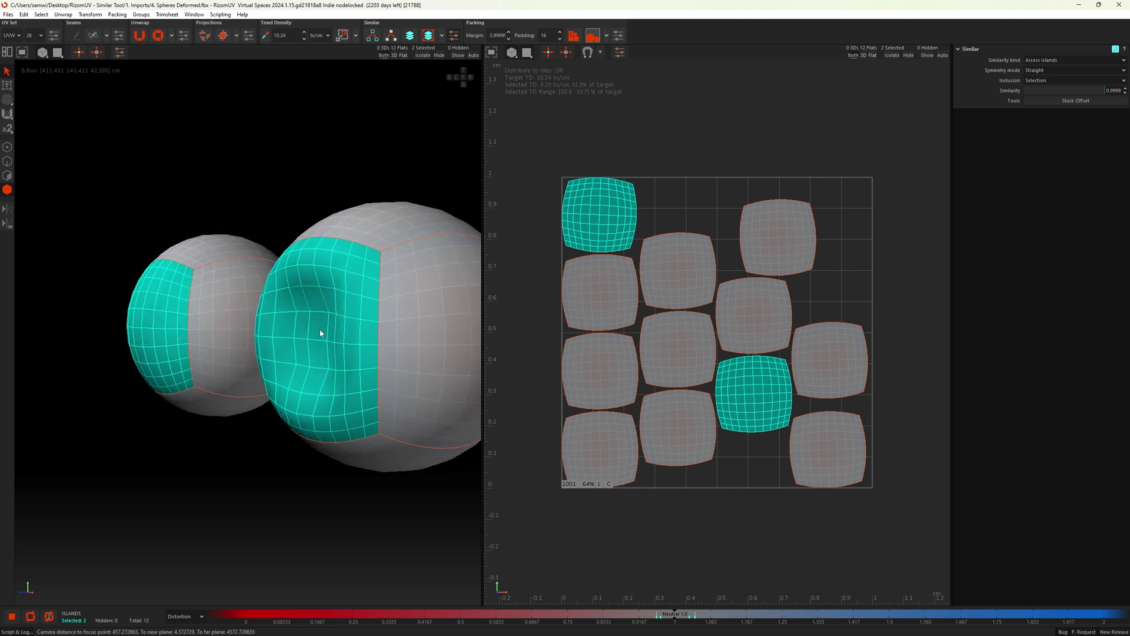
scroll(320, 334, "down", 2)
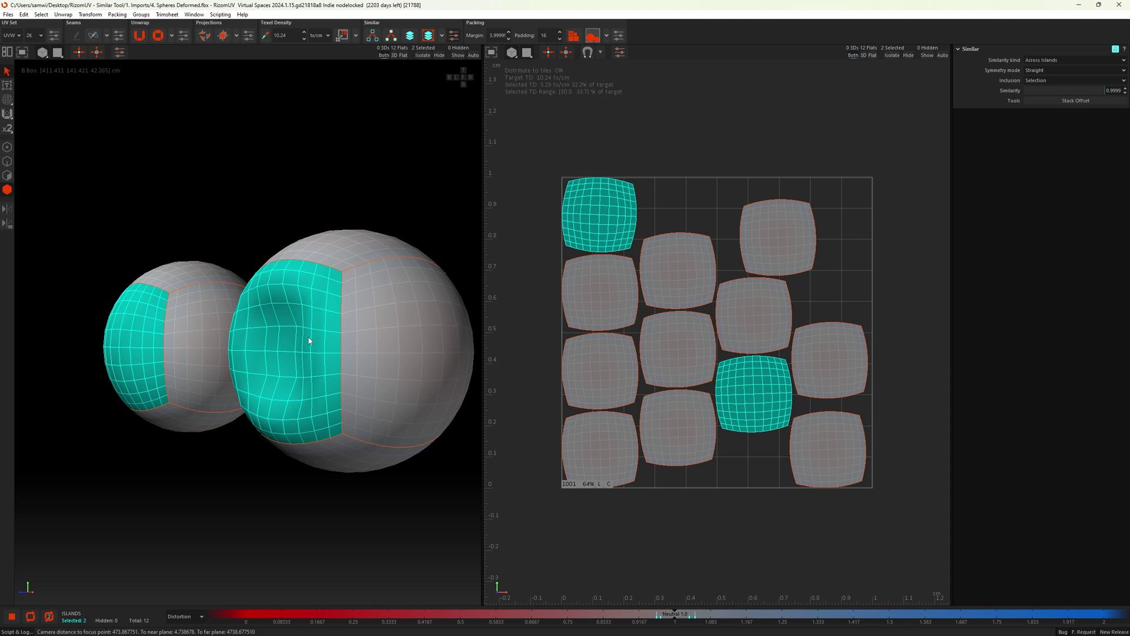
left_click(867, 136)
Step: Try the Similarity range between 0 and 0.9999, leave it at 0, and set Similarity kind to Across Elements
left_click_drag(1065, 89, 1001, 95)
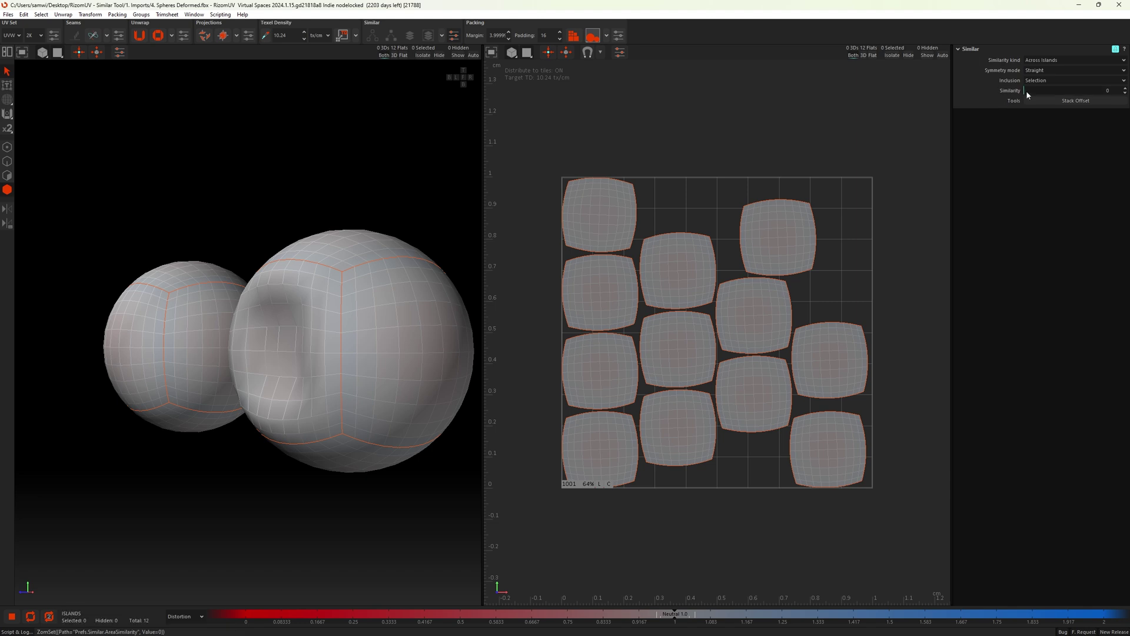
left_click_drag(1027, 91, 1112, 96)
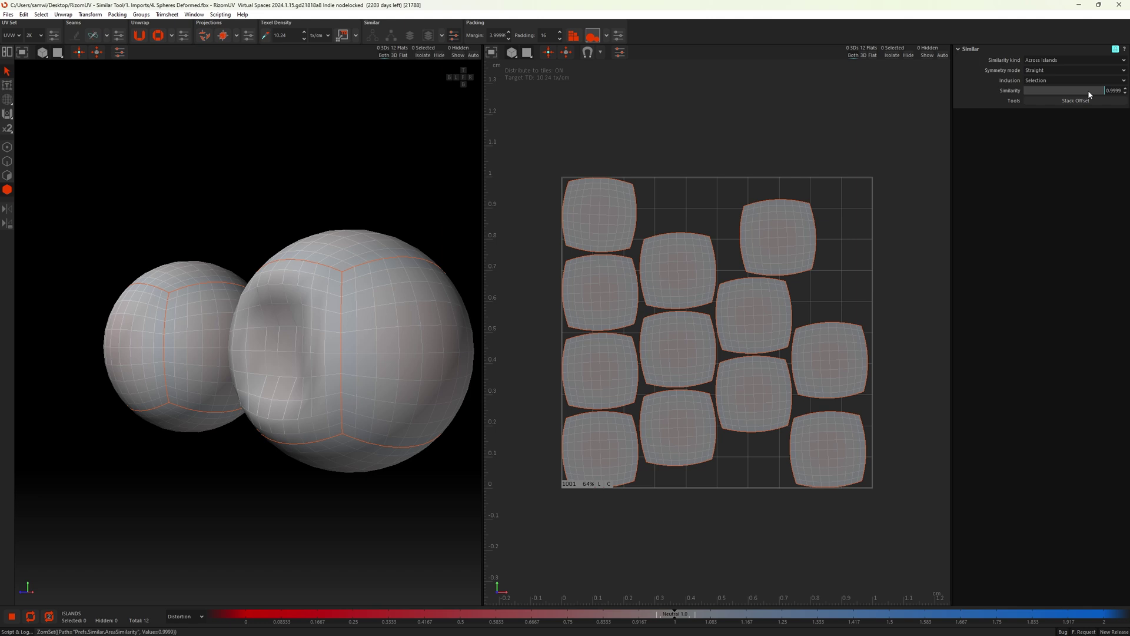
left_click_drag(1089, 94, 1022, 90)
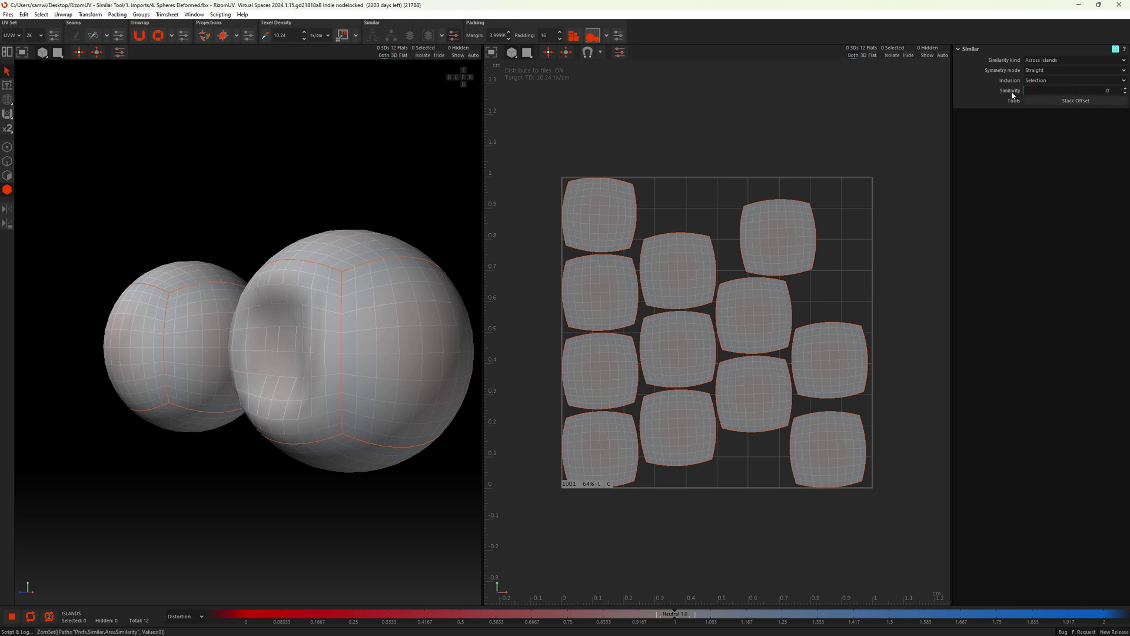
left_click(1047, 58)
left_click(1050, 70)
Step: Select the larger sphere's dented island and extend the selection to all similar islands with Similarity at 0
left_click_drag(348, 367, 297, 350, "alt")
scroll(361, 386, "down", 2)
left_click(313, 328)
left_click_drag(356, 330, 328, 340, "alt")
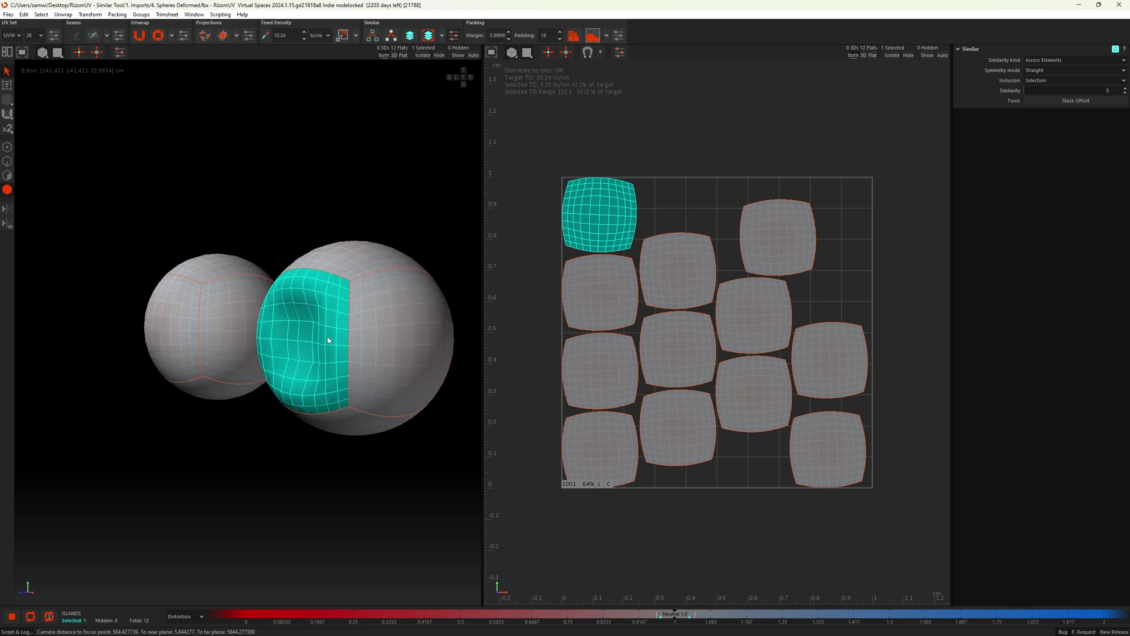
left_click(372, 35)
left_click_drag(349, 175, 251, 279, "alt")
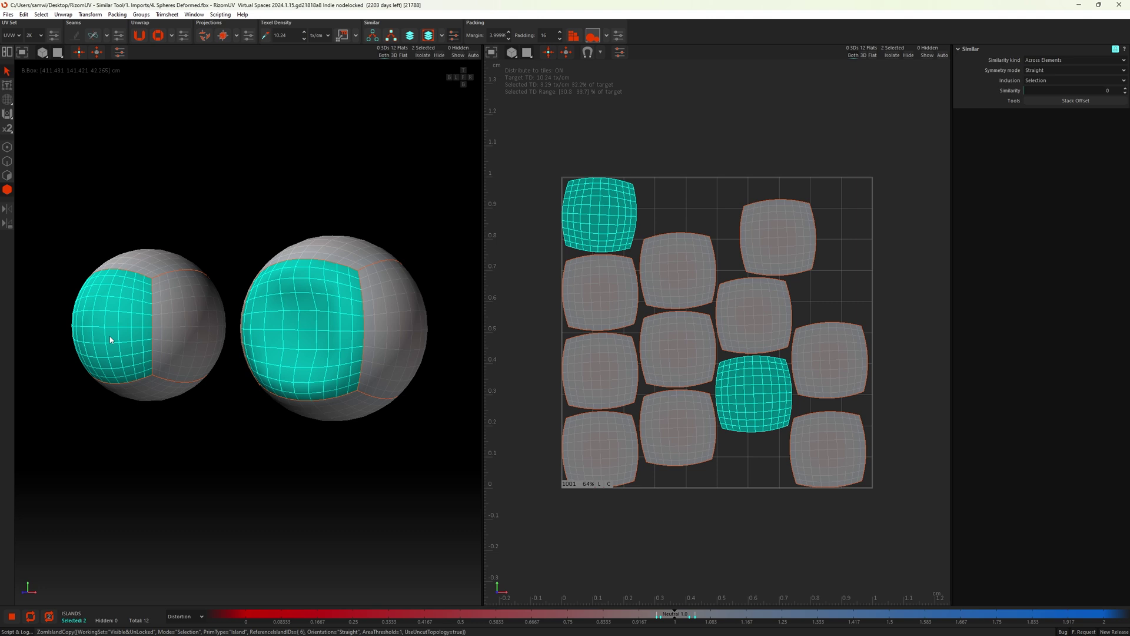
Step: Raise Similarity to 0.9999, reselect only the dented island, and run the similar-island selection again
left_click(343, 177)
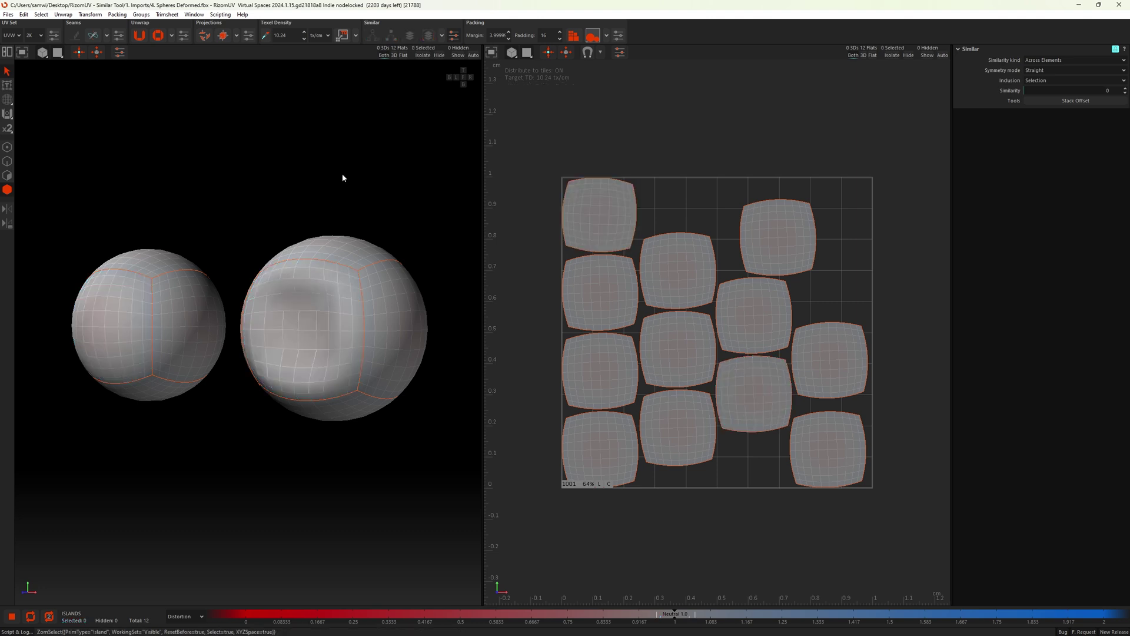
left_click_drag(1027, 92, 1116, 101)
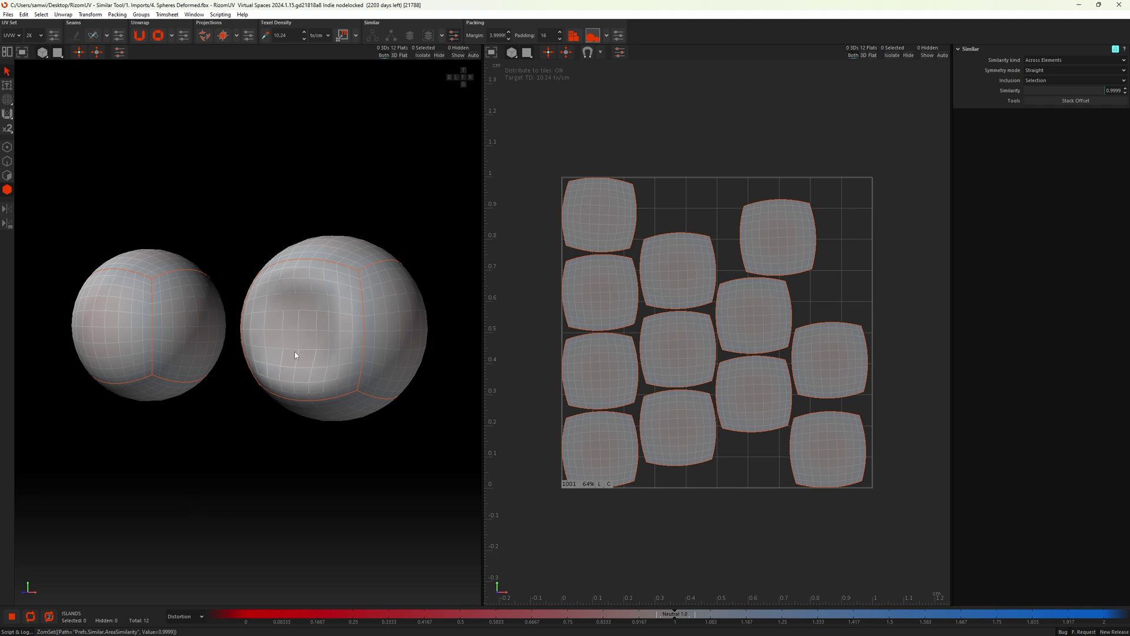
left_click(311, 334)
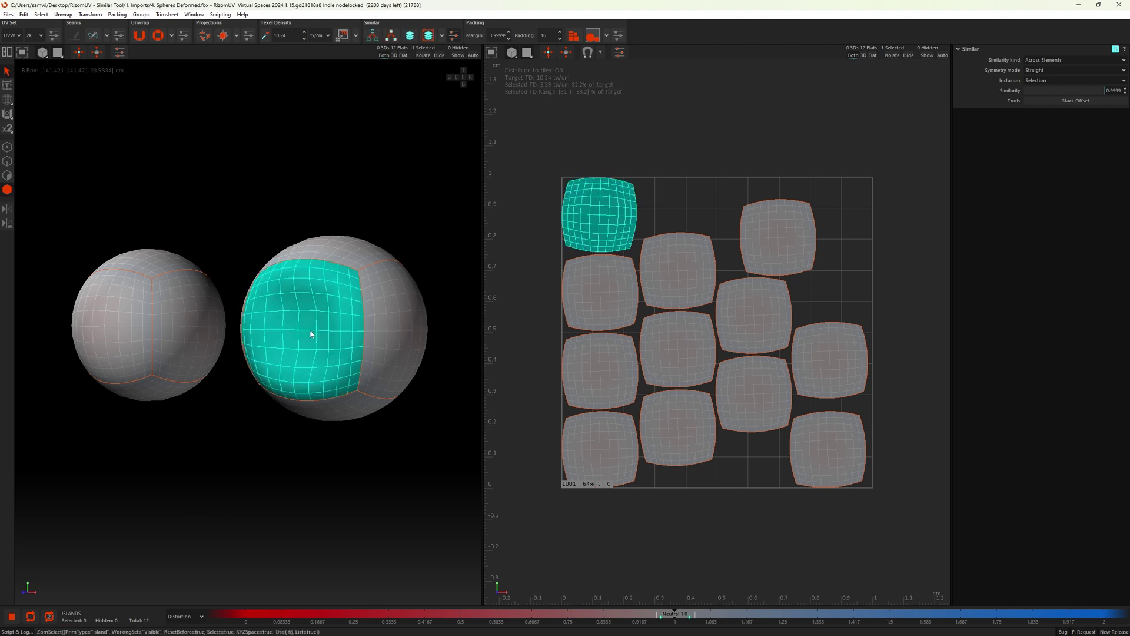
left_click(373, 37)
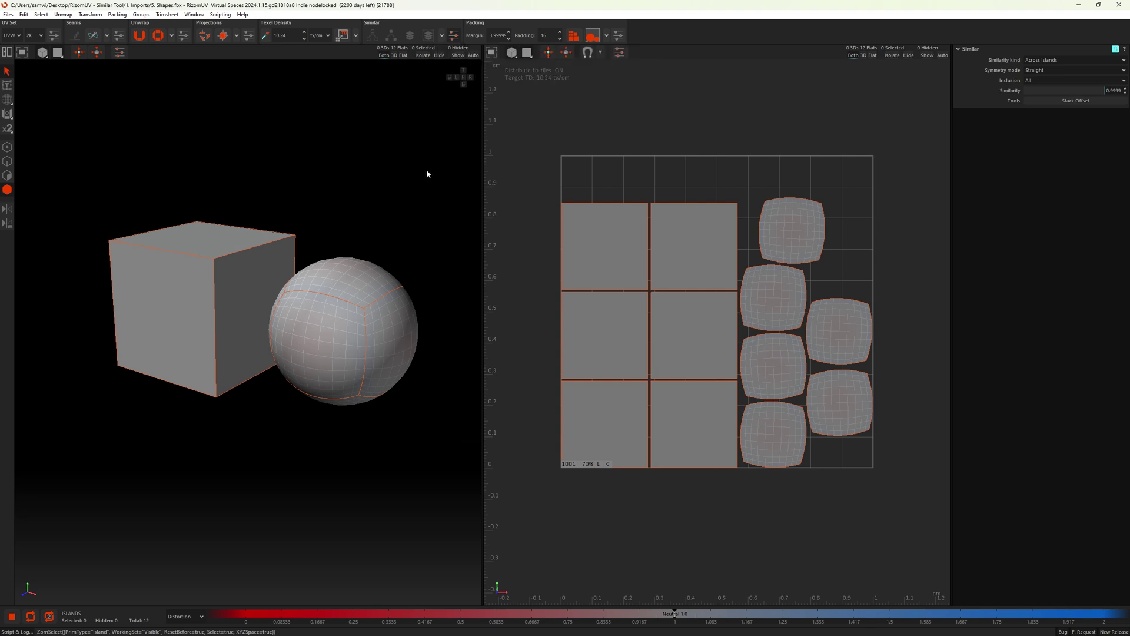
Step: Stack all similar islands onto the cube's upper-left square island, clear the selection, and pack the layout again
left_click(598, 255)
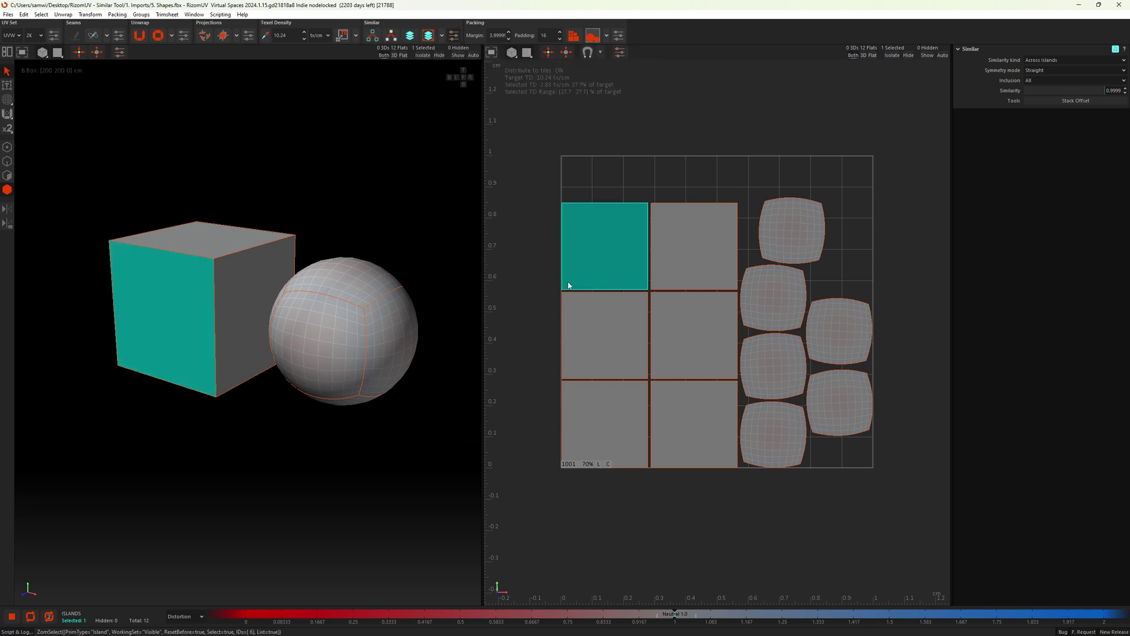
left_click(410, 36)
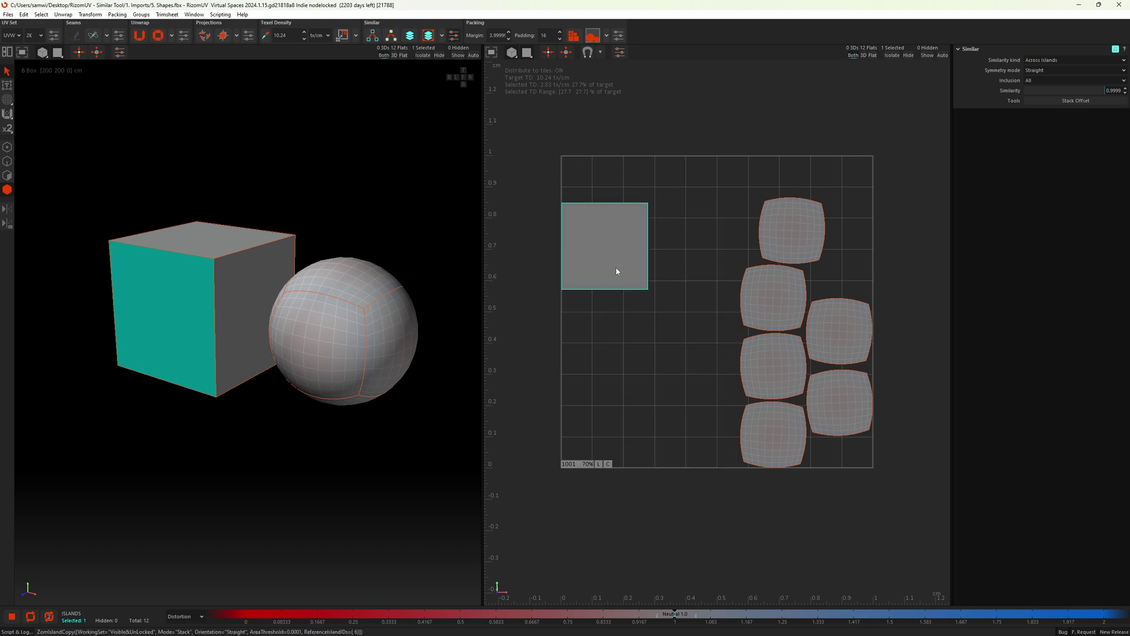
left_click(691, 308)
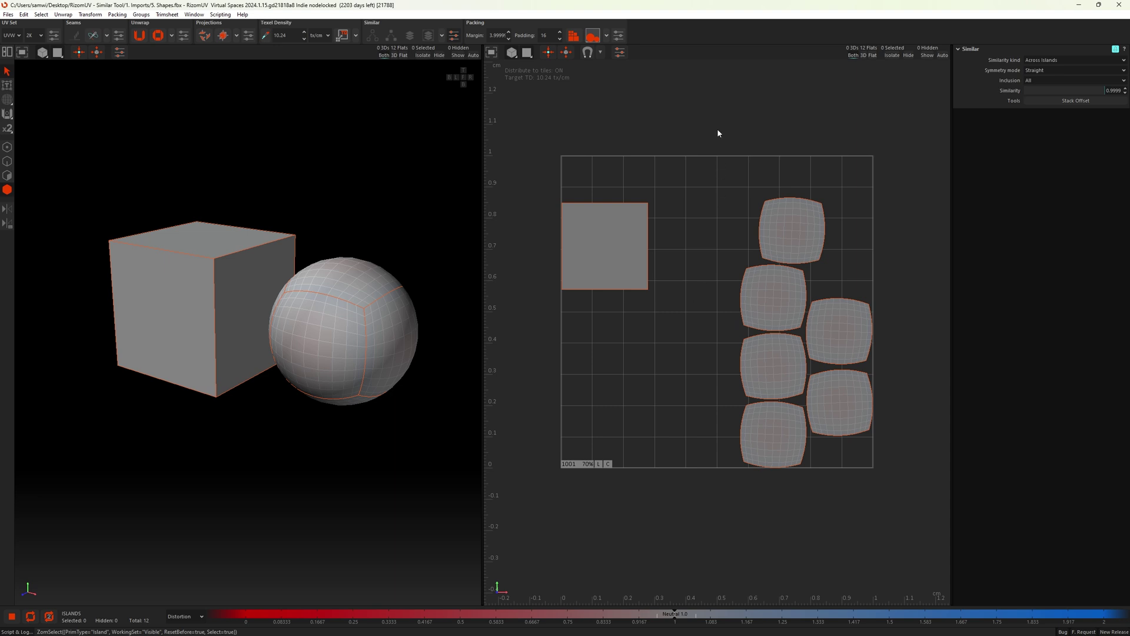
key("p")
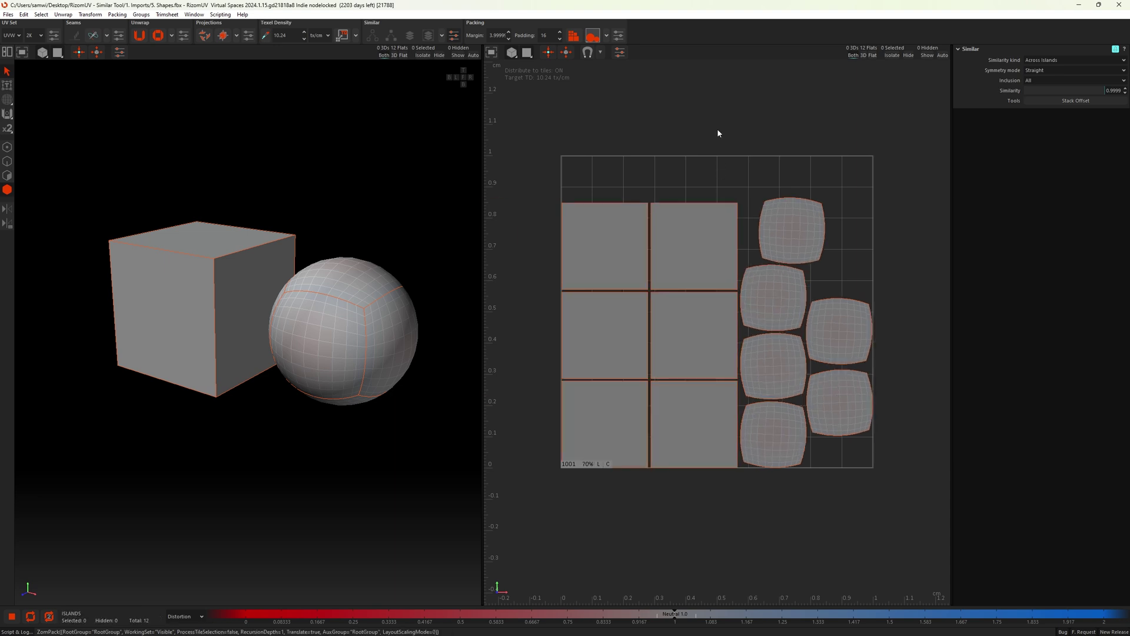
left_click(717, 133)
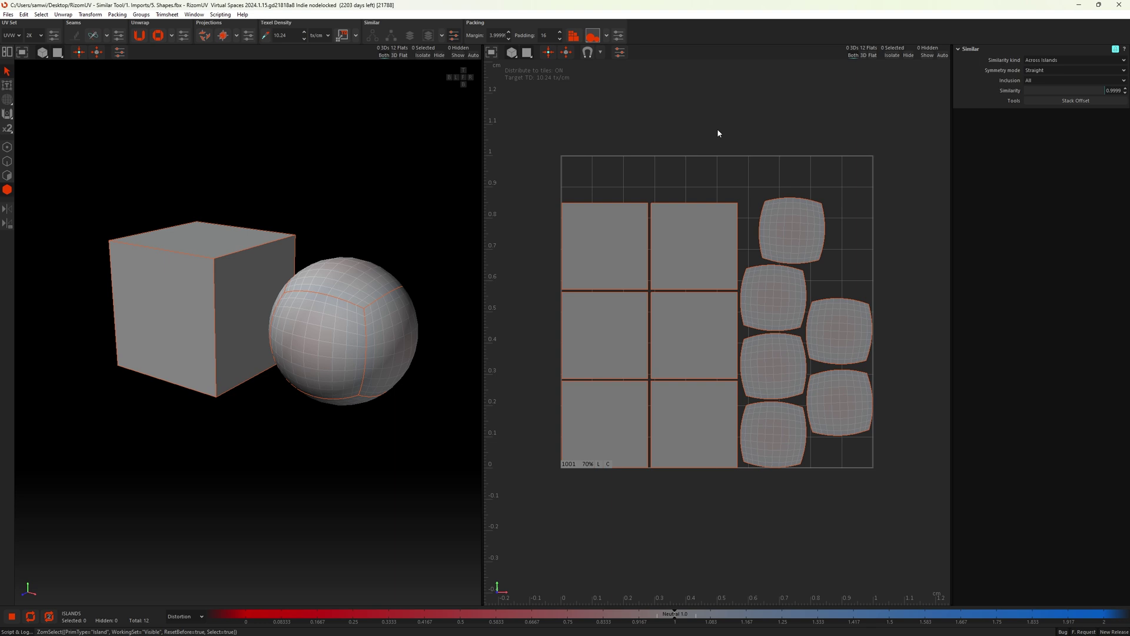
Step: Stack and group similar islands from the upper-left square and topmost sphere islands together, and clear the selection
left_click(599, 273)
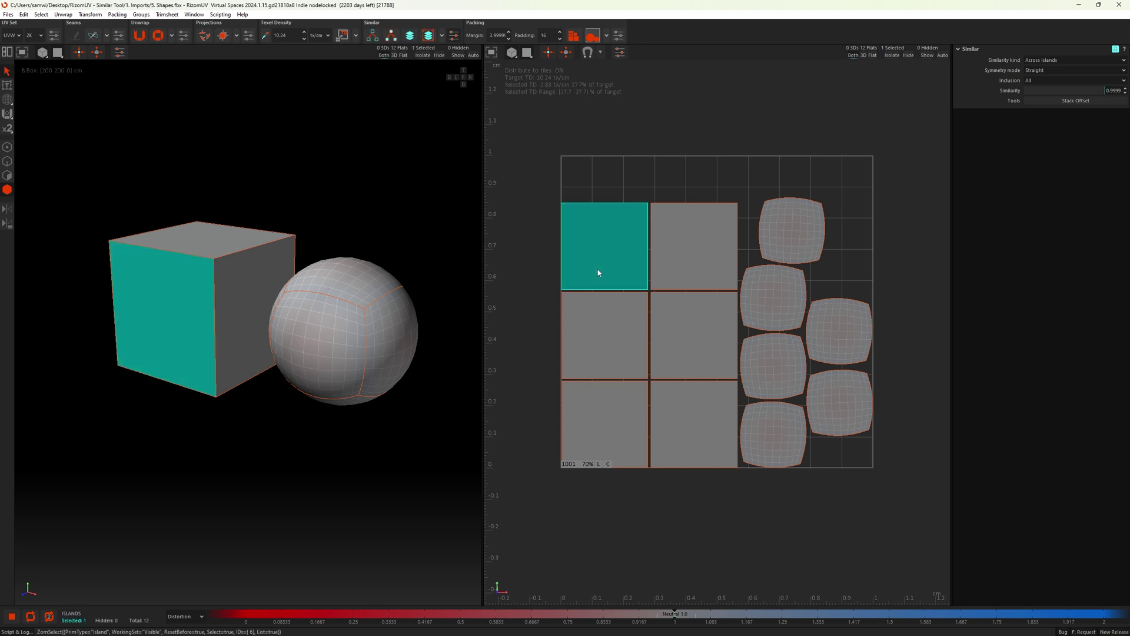
left_click(791, 238, "shift")
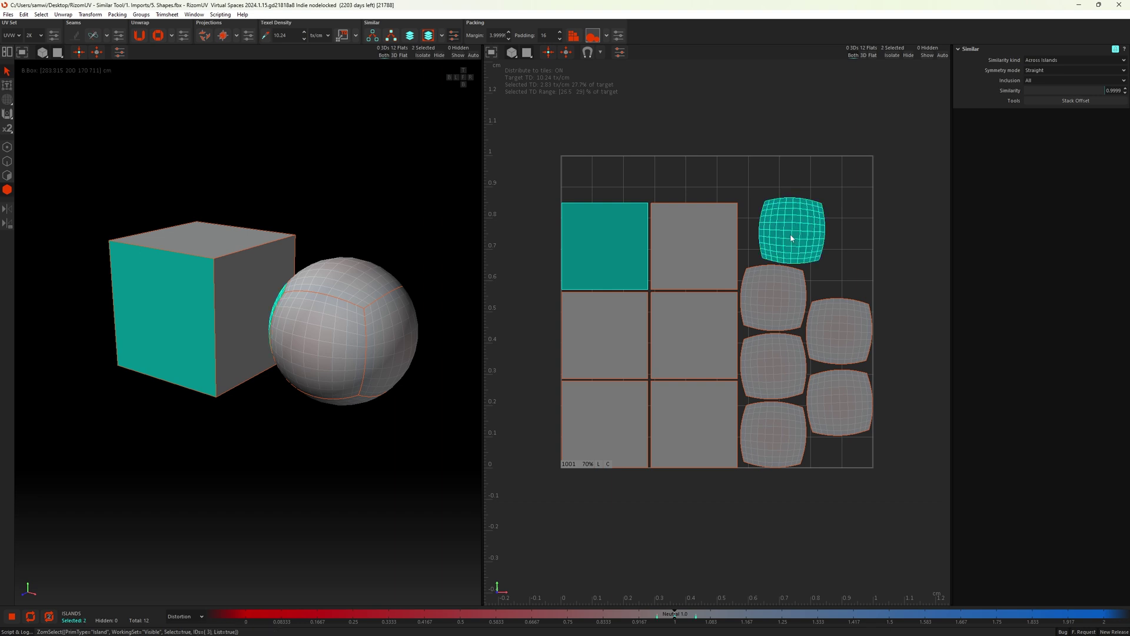
left_click(428, 37)
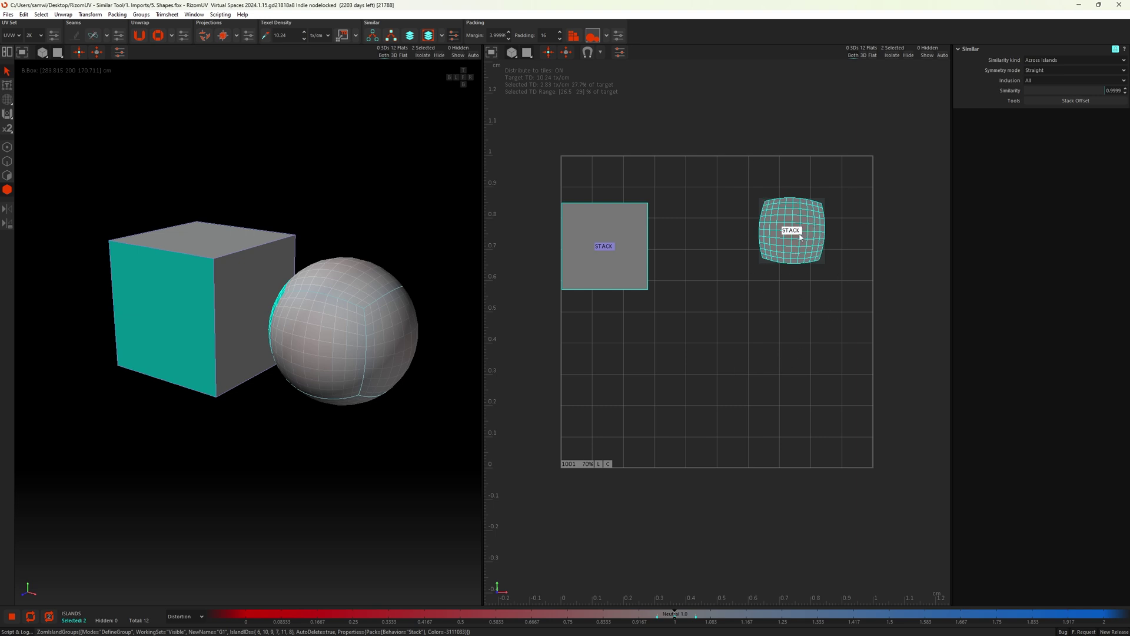
left_click(708, 333)
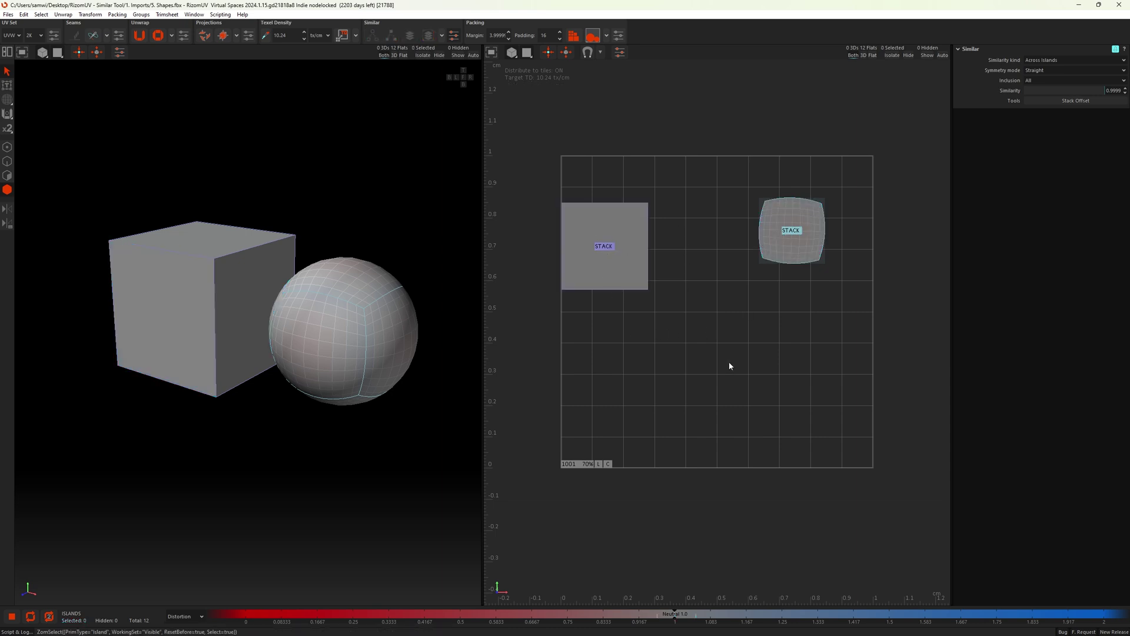
Step: Pack the stacked island groups into the tile and clear the selection
key("p")
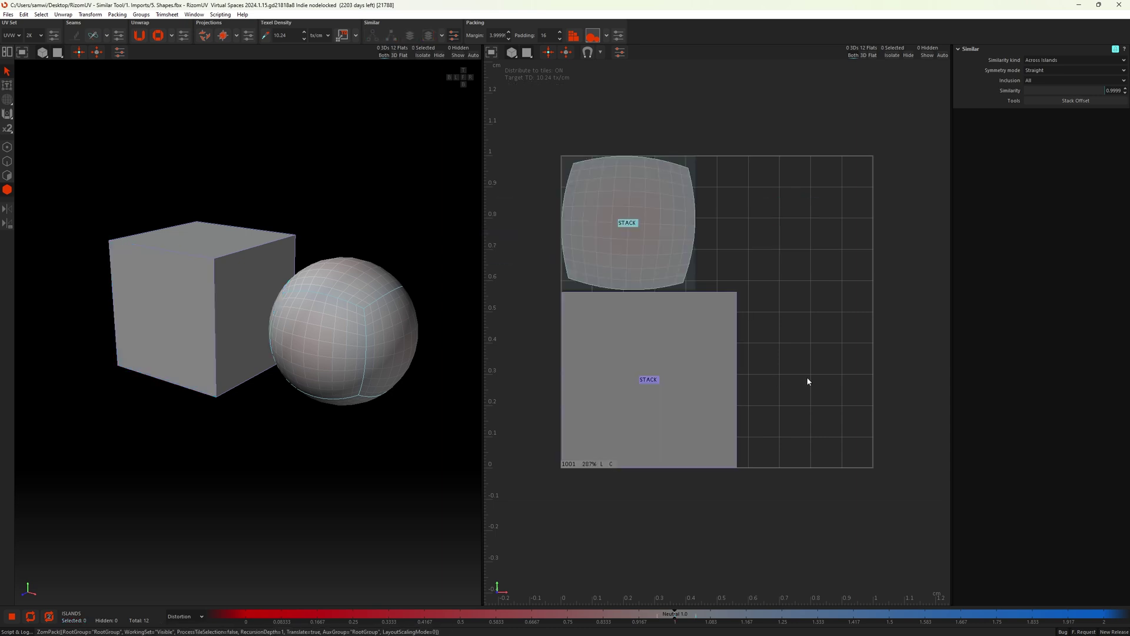
left_click(827, 323)
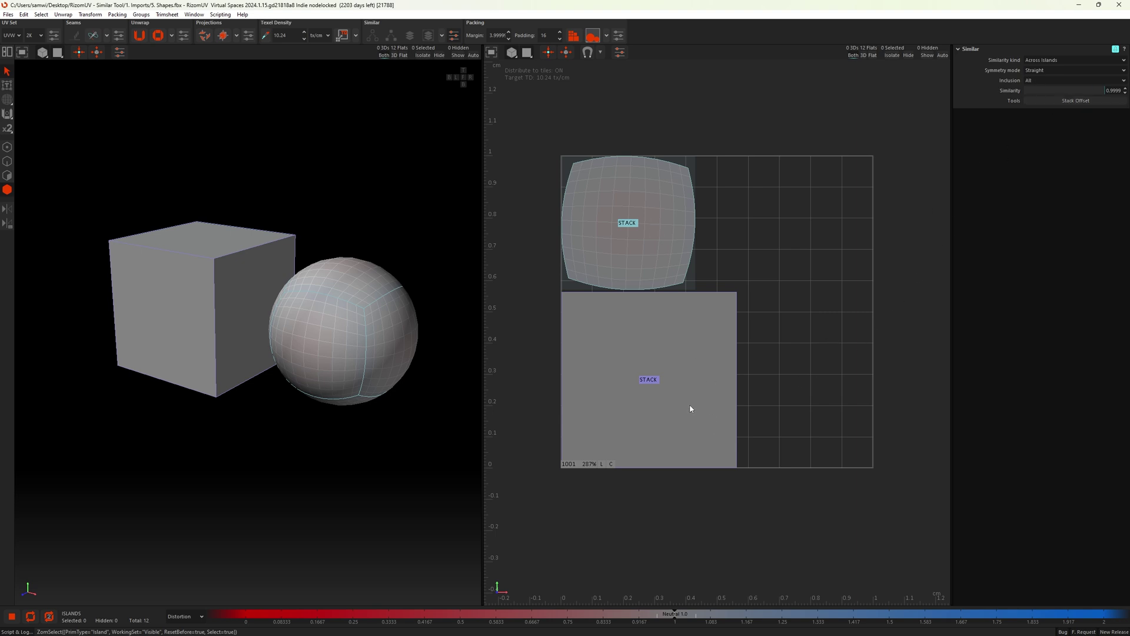
Step: Run Stack Offset on the square islands' stack group and examine the offset islands and the one kept in the tile
left_click(645, 381)
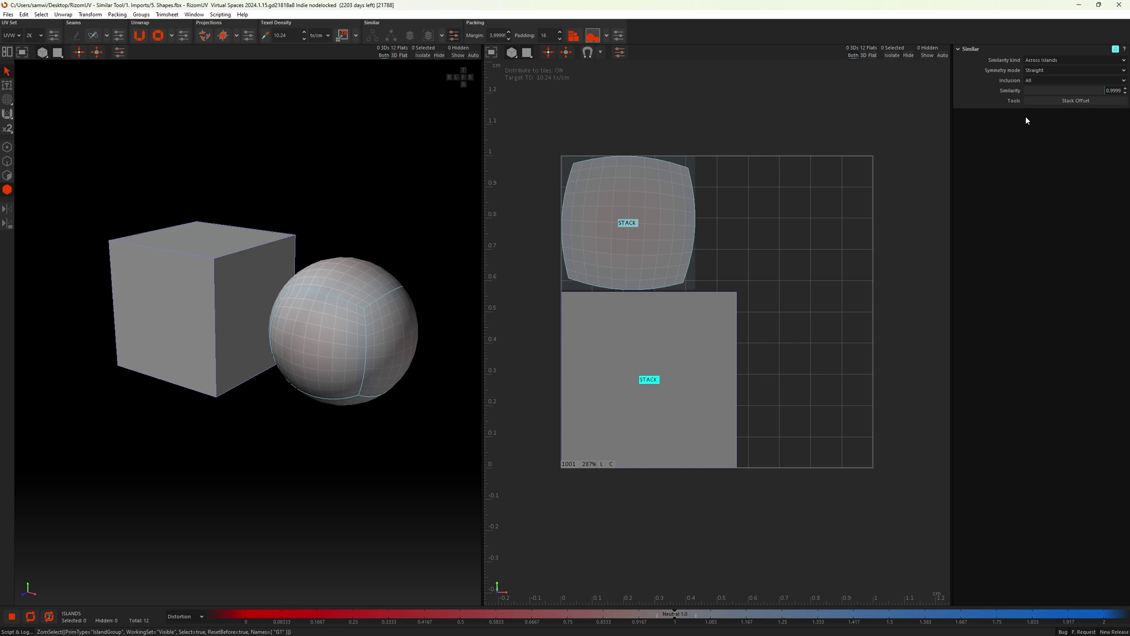
left_click(1049, 101)
scroll(811, 332, "down", 2)
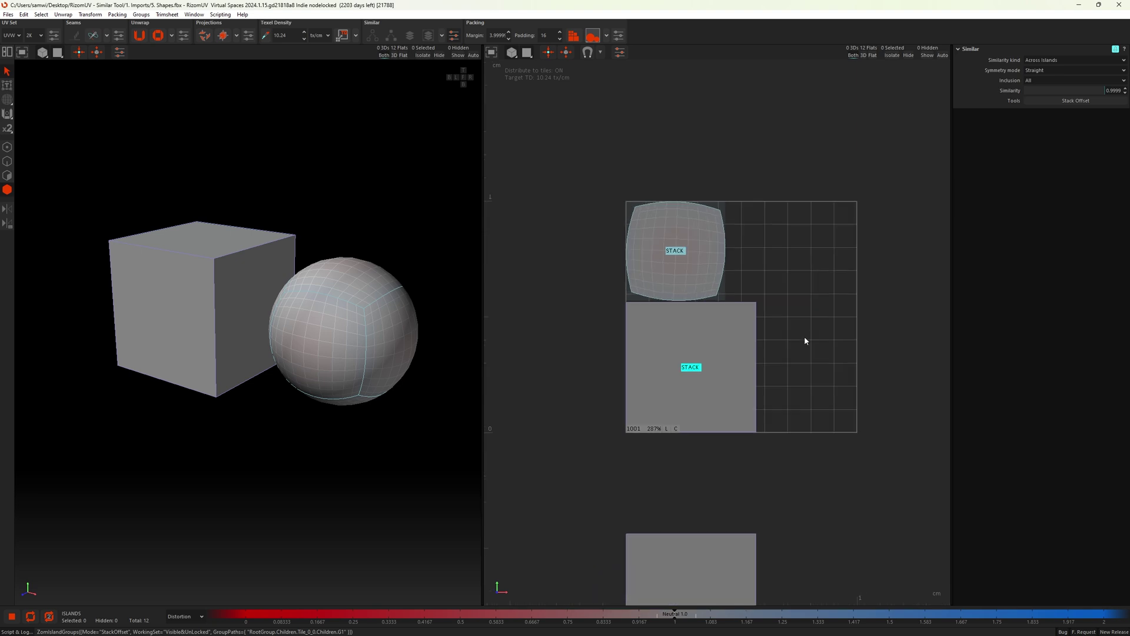
middle_click_drag(821, 454, 782, 361)
left_click_drag(814, 536, 642, 421)
left_click(684, 295)
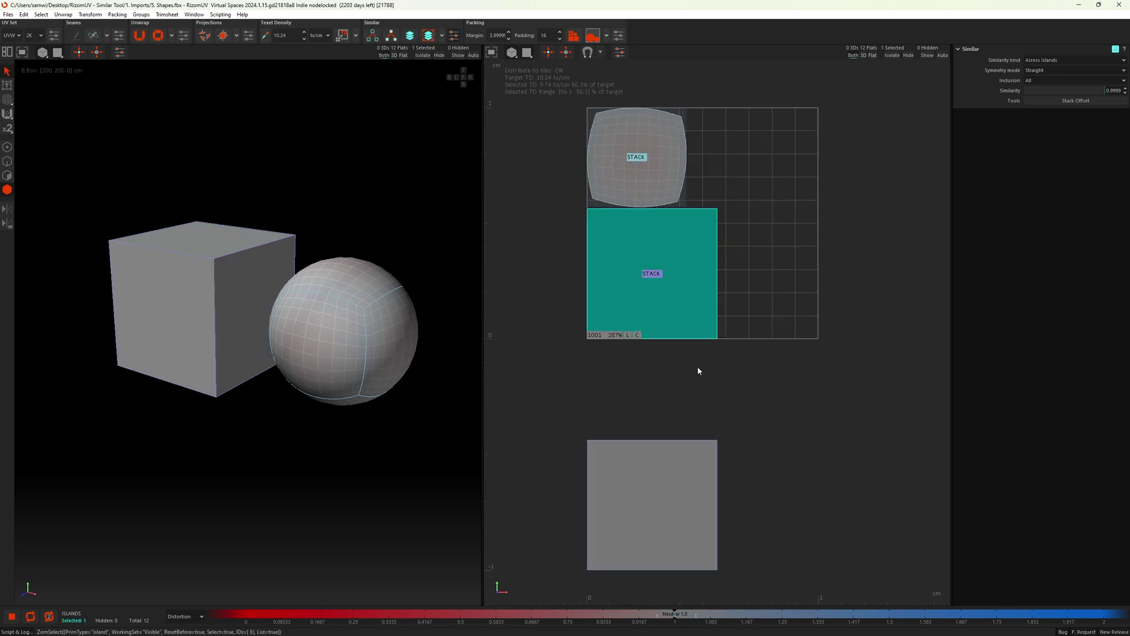
left_click(762, 487)
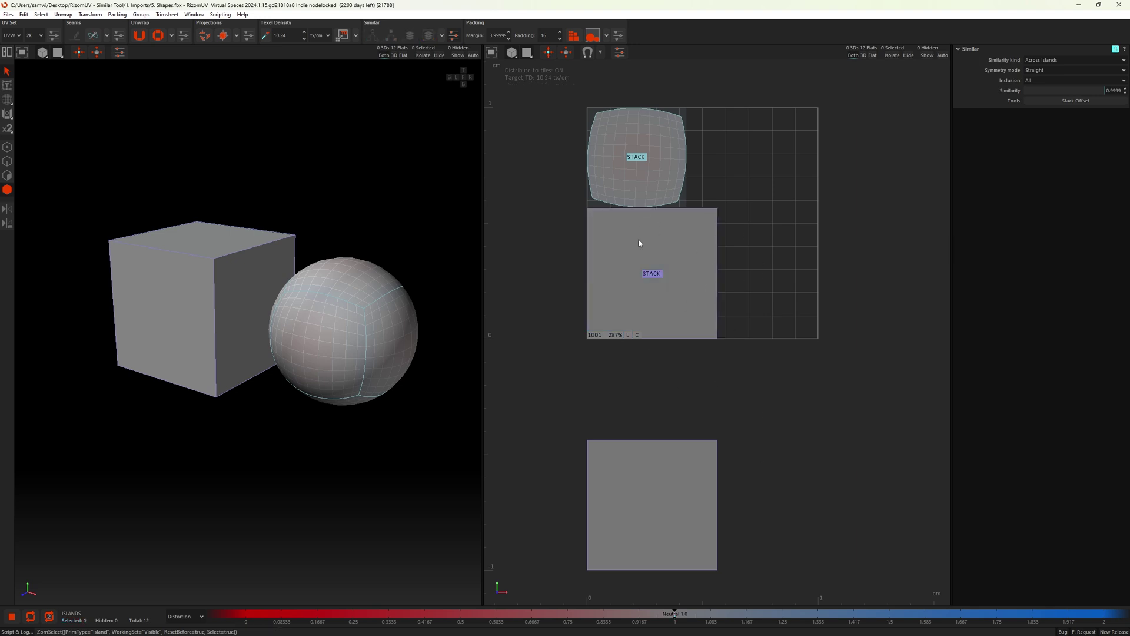
Step: Stack the offset square islands back onto the square island inside the main tile
left_click(689, 260)
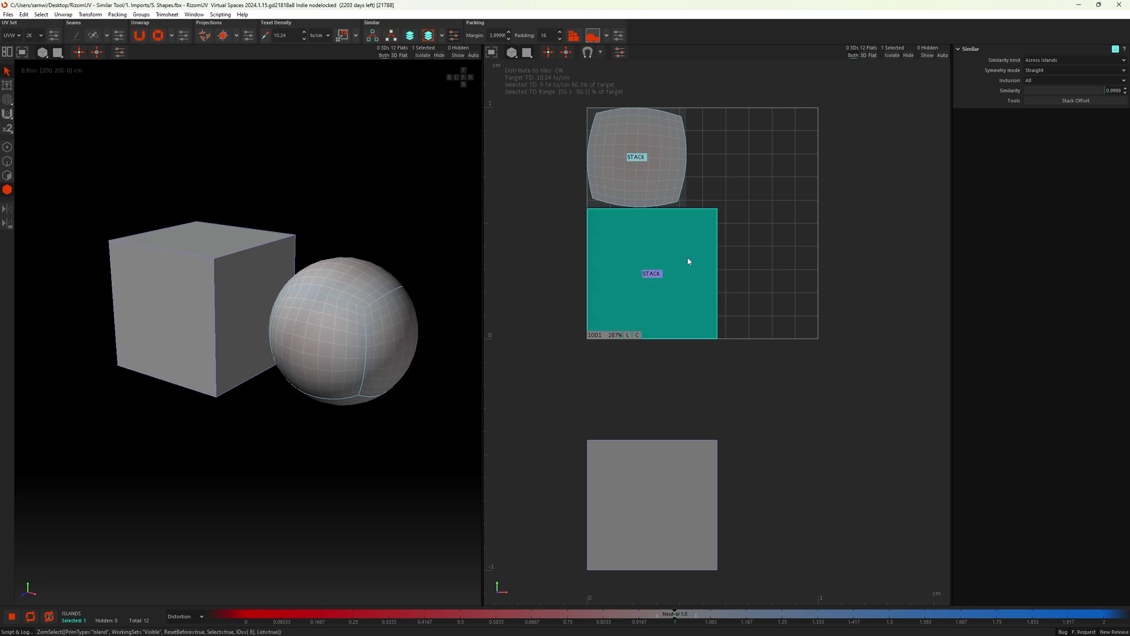
left_click(410, 35)
key("f")
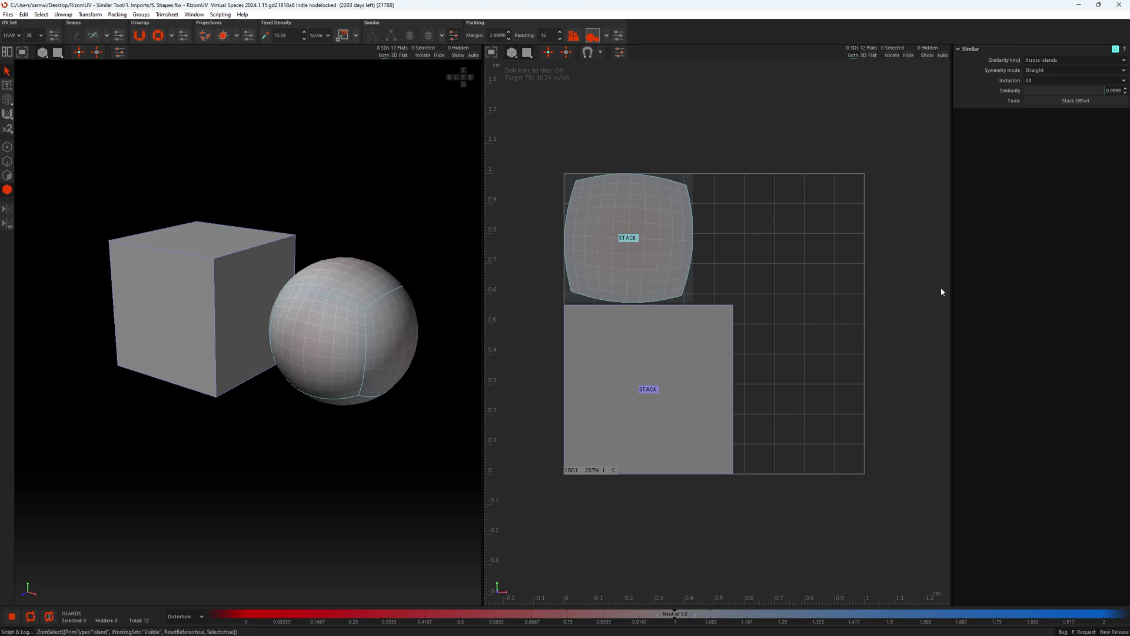
left_click(1063, 101)
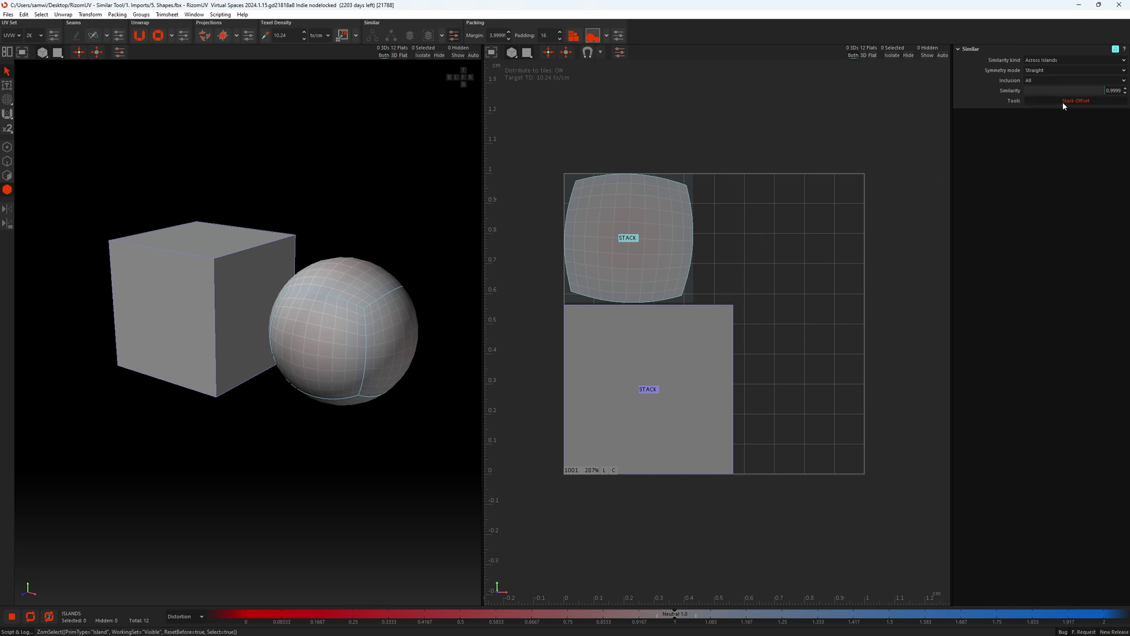
Step: Select one lengthwise edge loop and one crosswise edge loop on the chain's free end link
key("f")
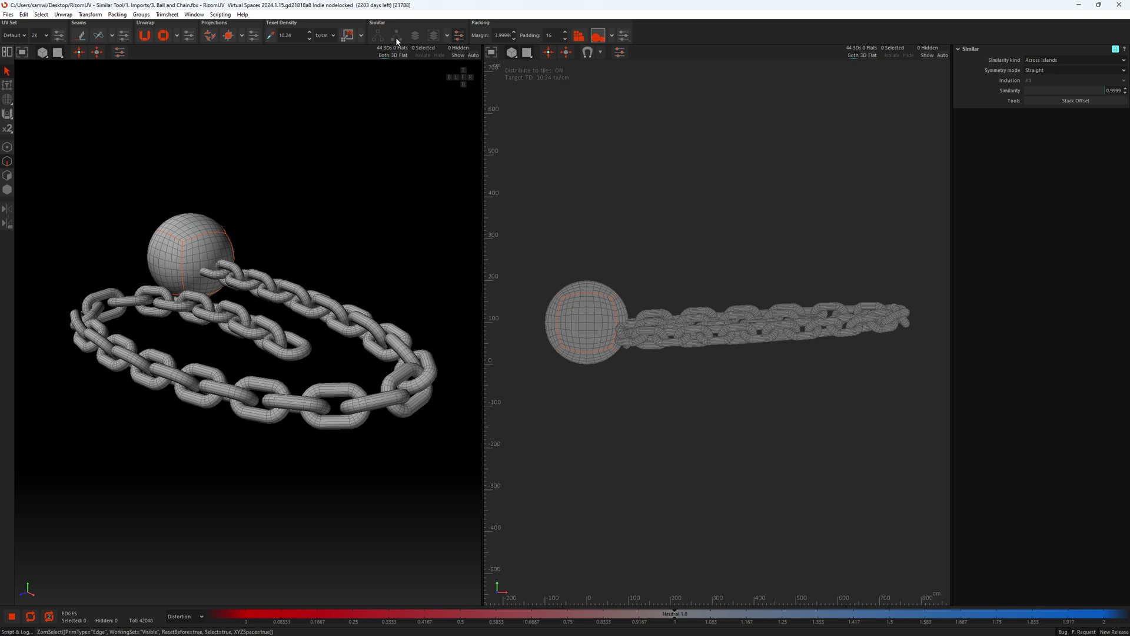
scroll(314, 330, "up", 10)
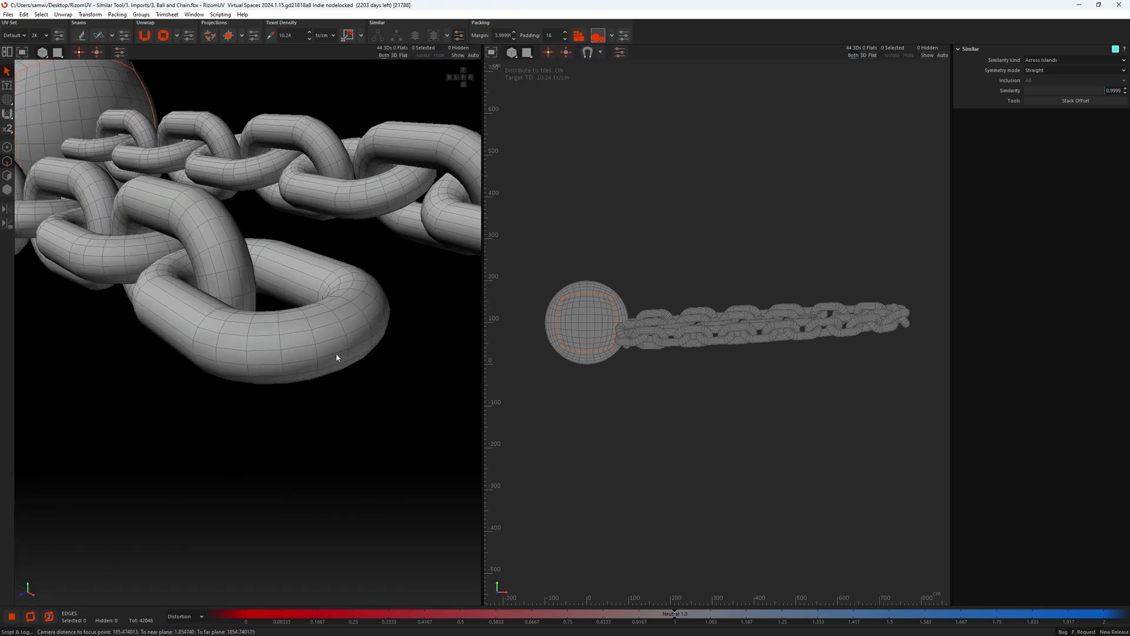
double_click(337, 358)
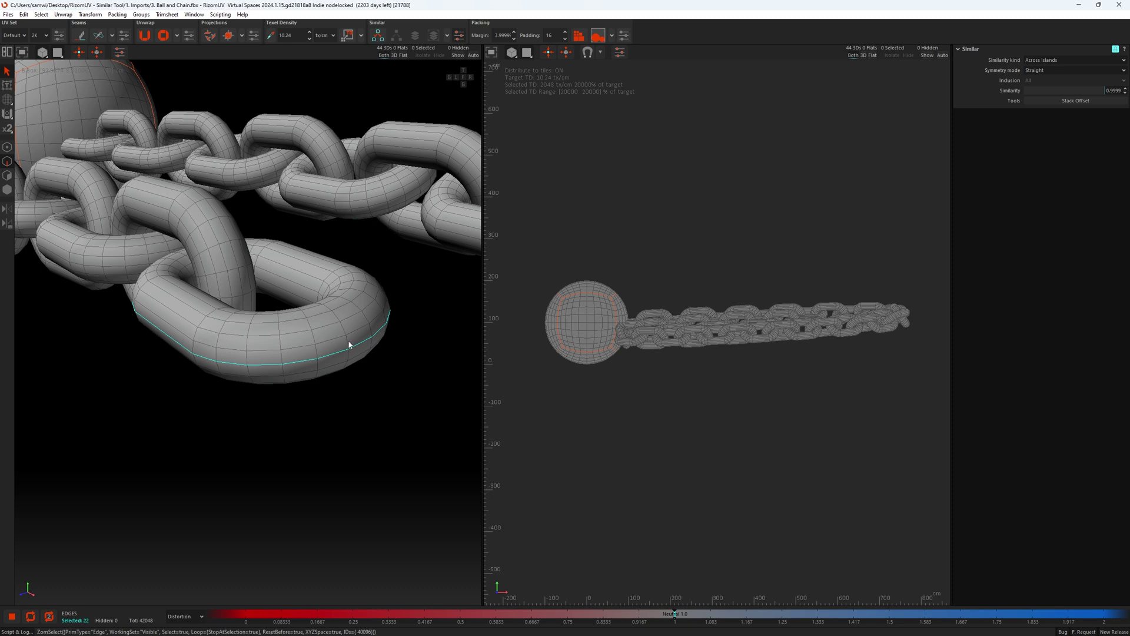
double_click(348, 345, "shift")
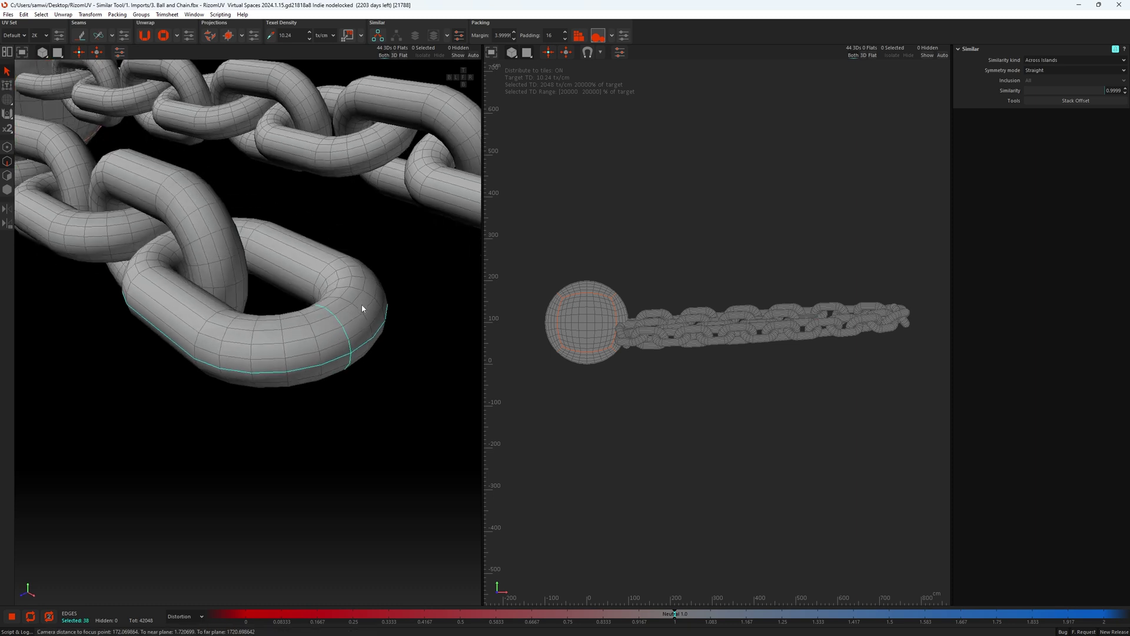
Step: Extend the end link's edge selection to the similar edges on all other chain links
scroll(361, 306, "down", 5)
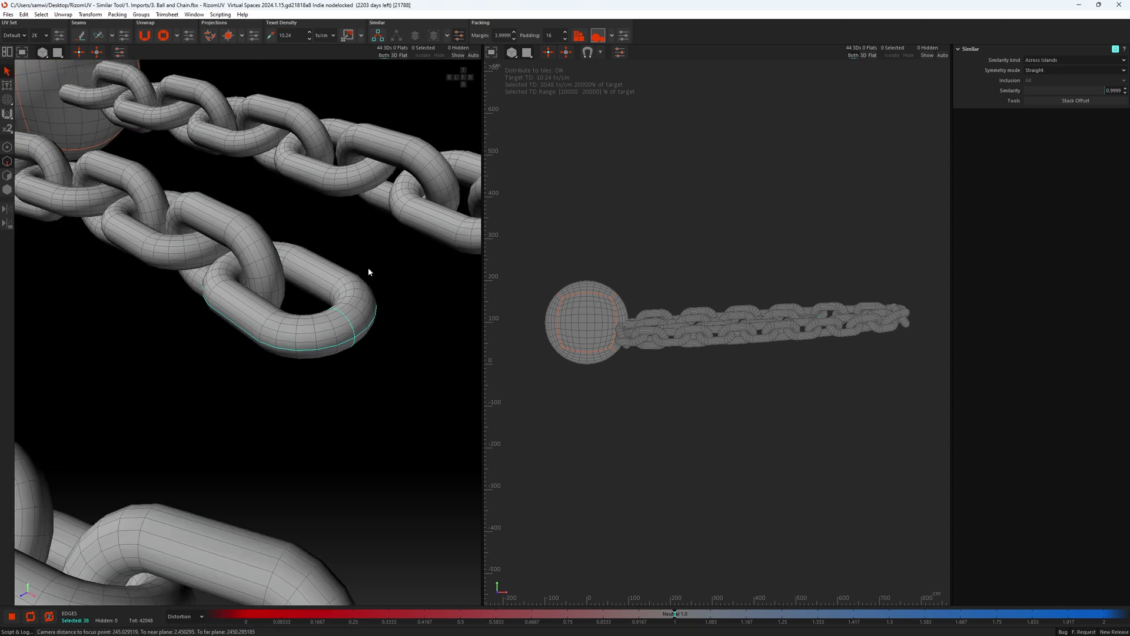
left_click(378, 36)
scroll(300, 336, "down", 4)
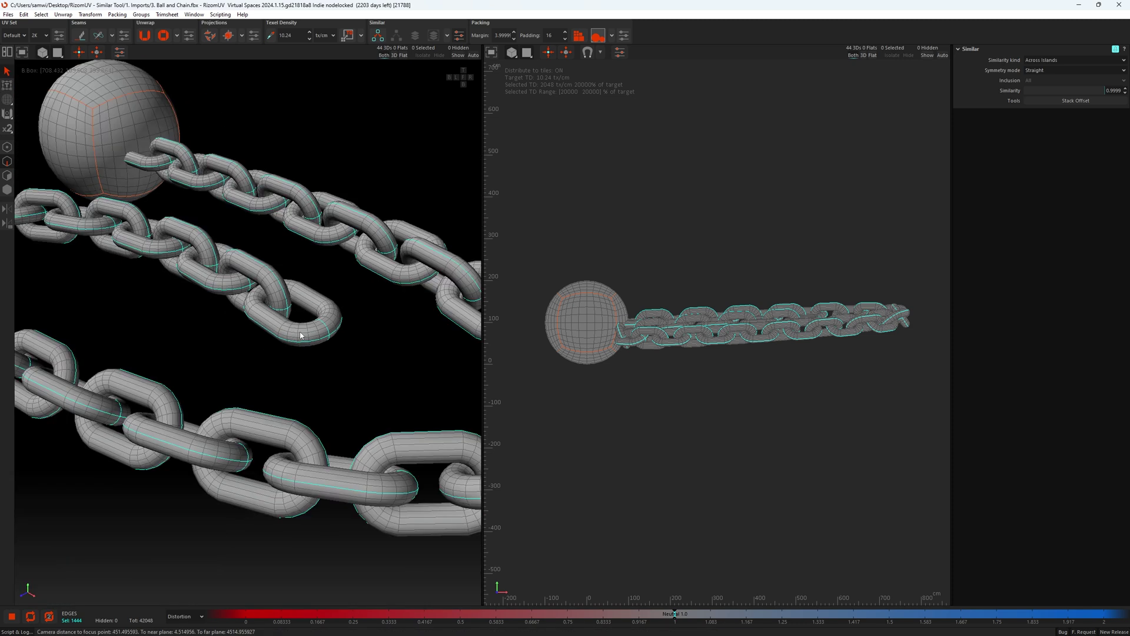
scroll(300, 336, "down", 3)
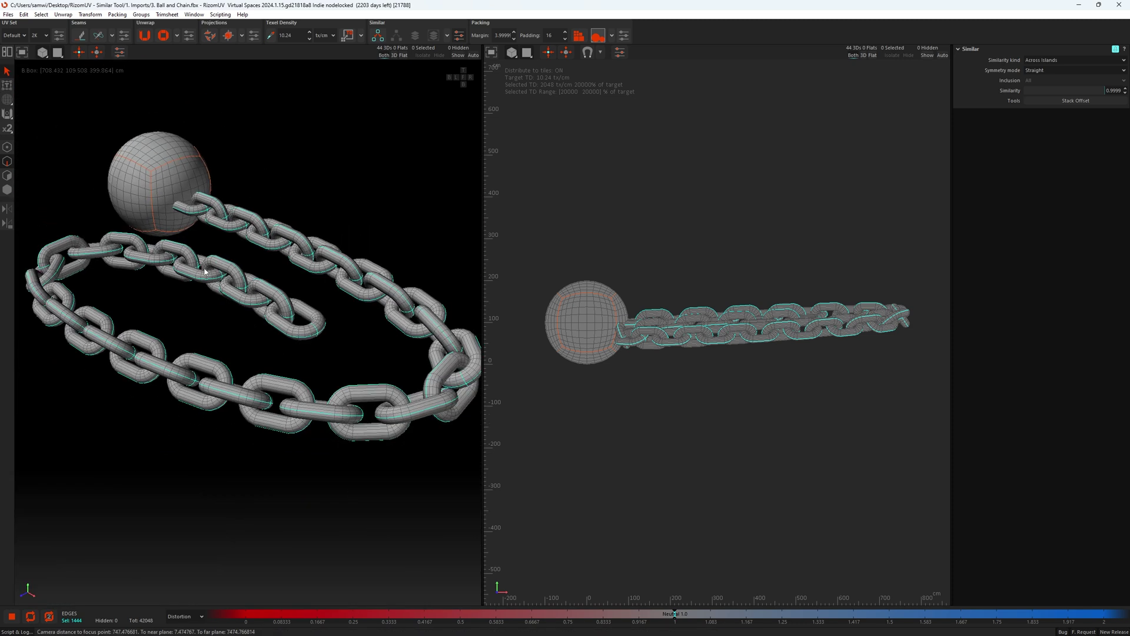
Step: Cut the selected edges on all links, unfold the whole model, and pack its islands
left_click(347, 206)
key("u")
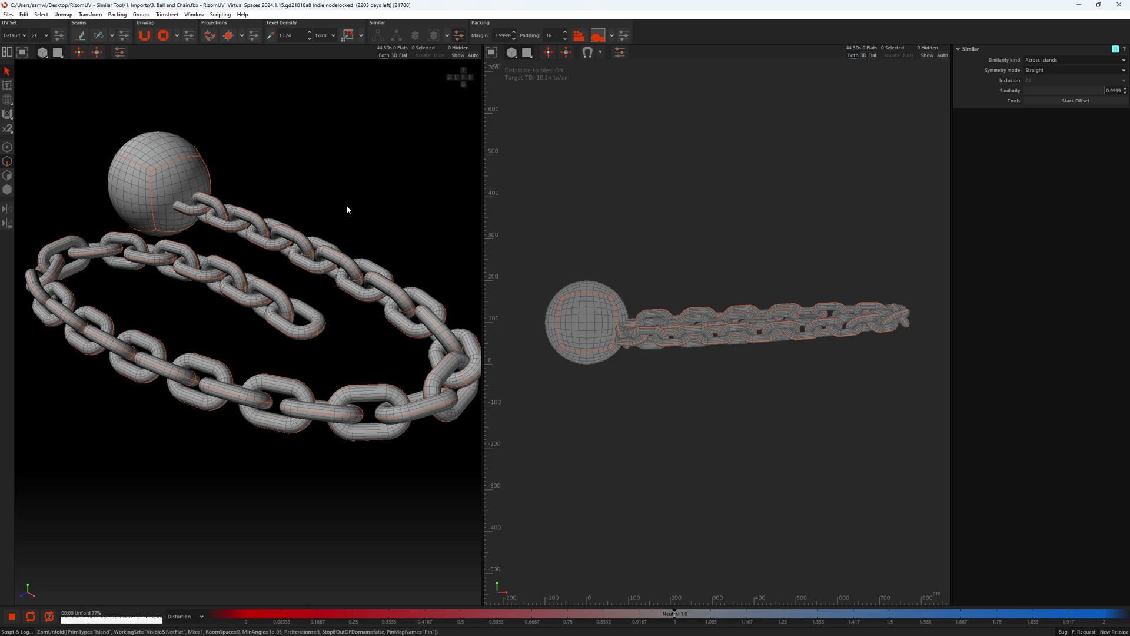
key("f")
key("f")
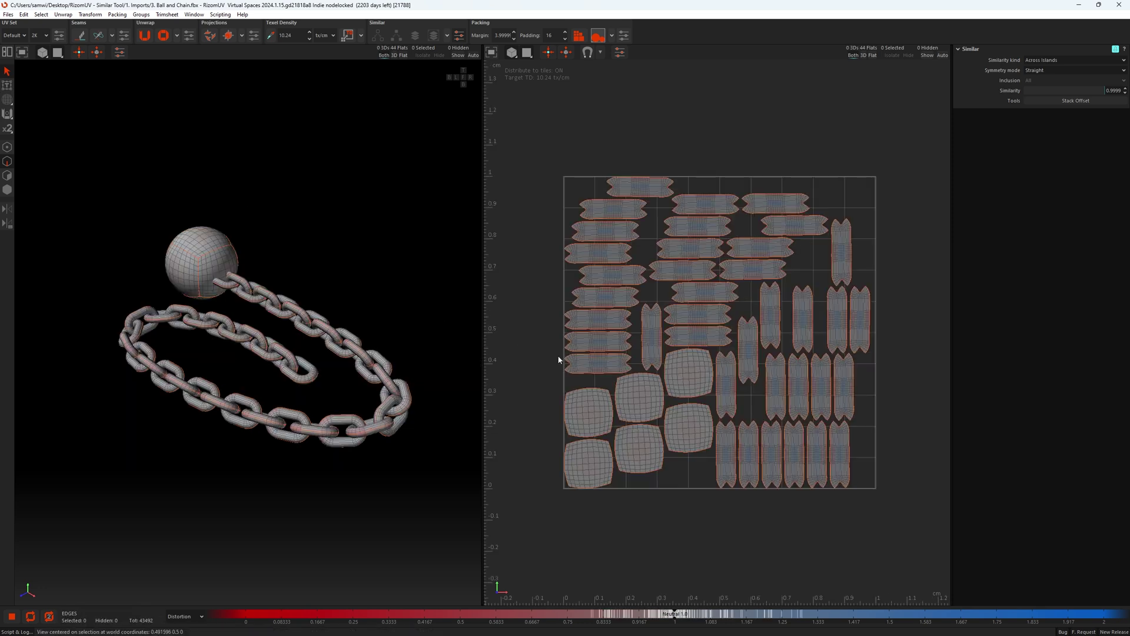
Step: Undo the unfold, the cuts and the edge selections on the chain
left_click(463, 291)
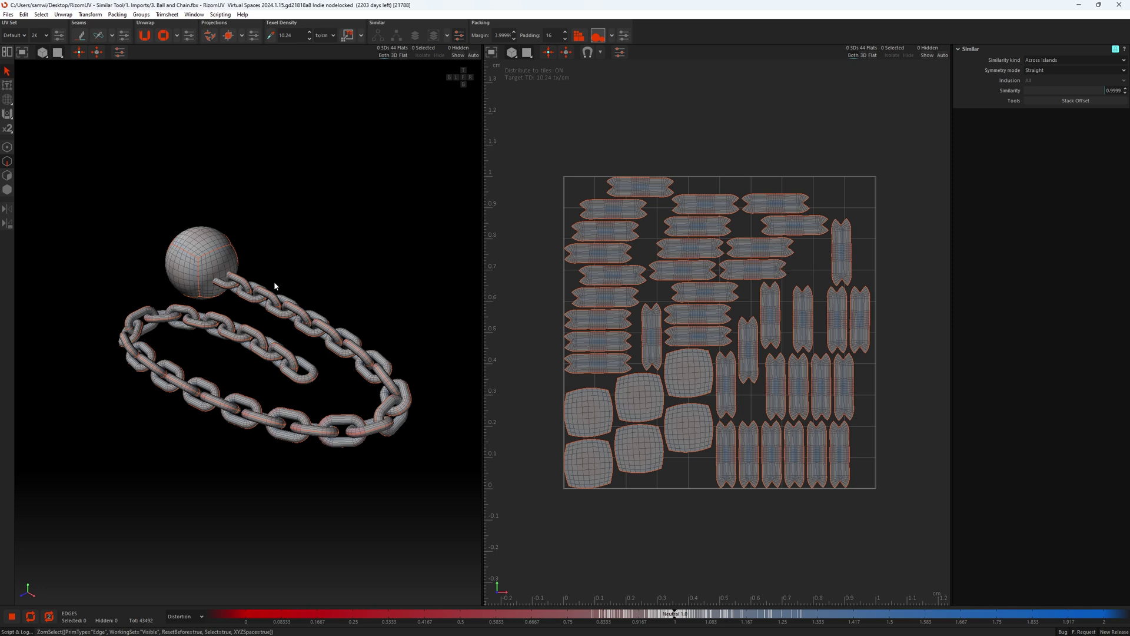
key("ctrl+z")
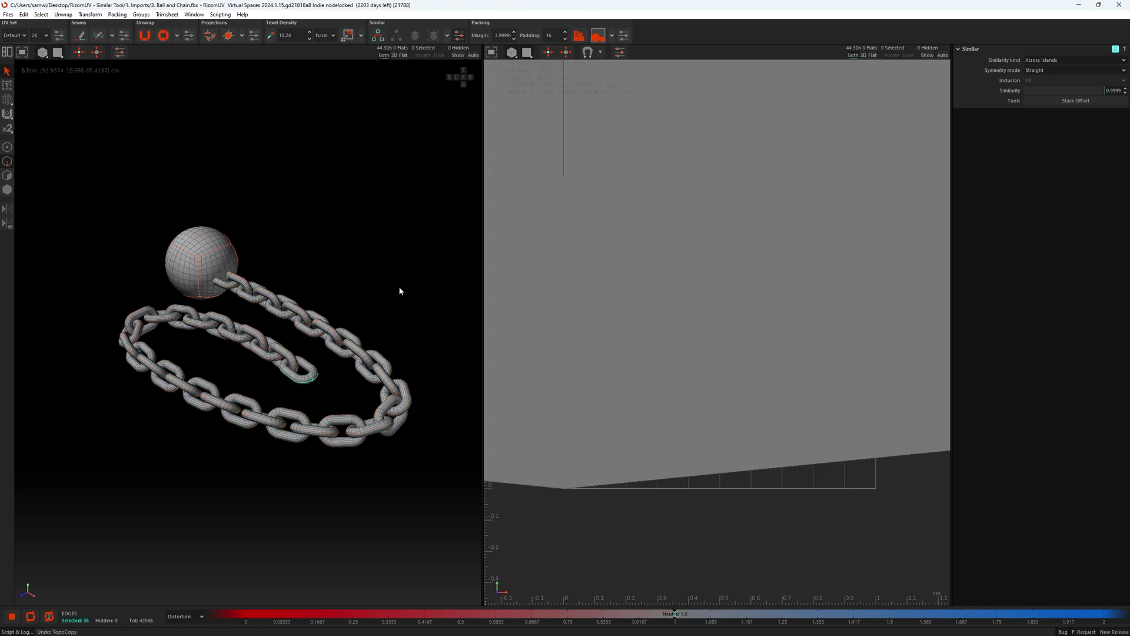
middle_click_drag(398, 290, 333, 354)
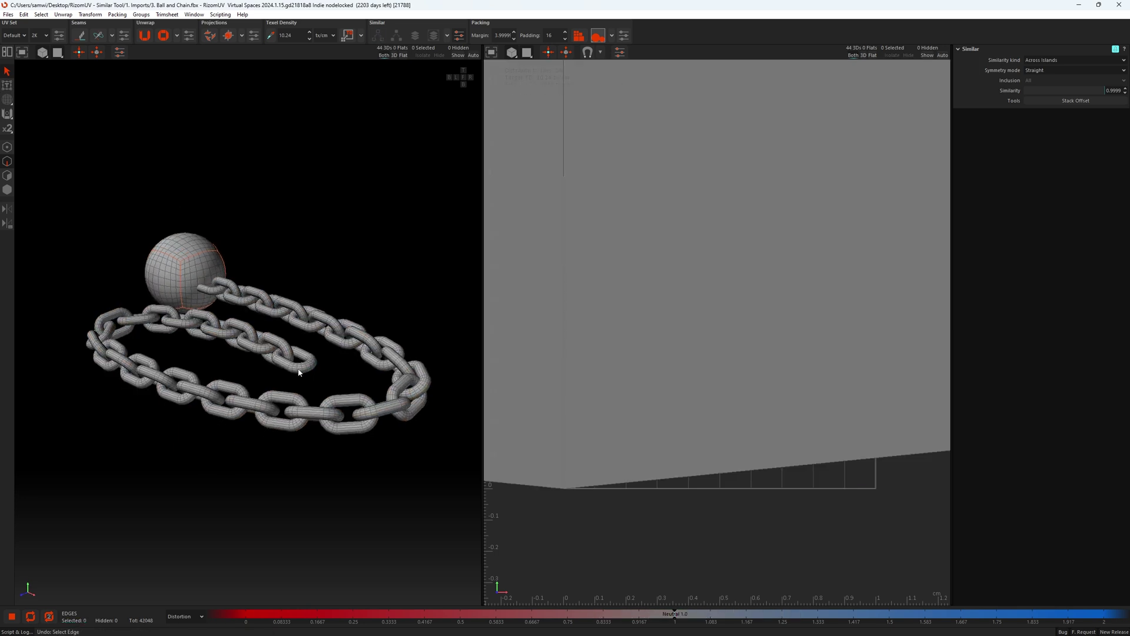
Step: Cut only the chain's end link along one crosswise and one lengthwise edge loop, and unfold it
scroll(300, 370, "up", 10)
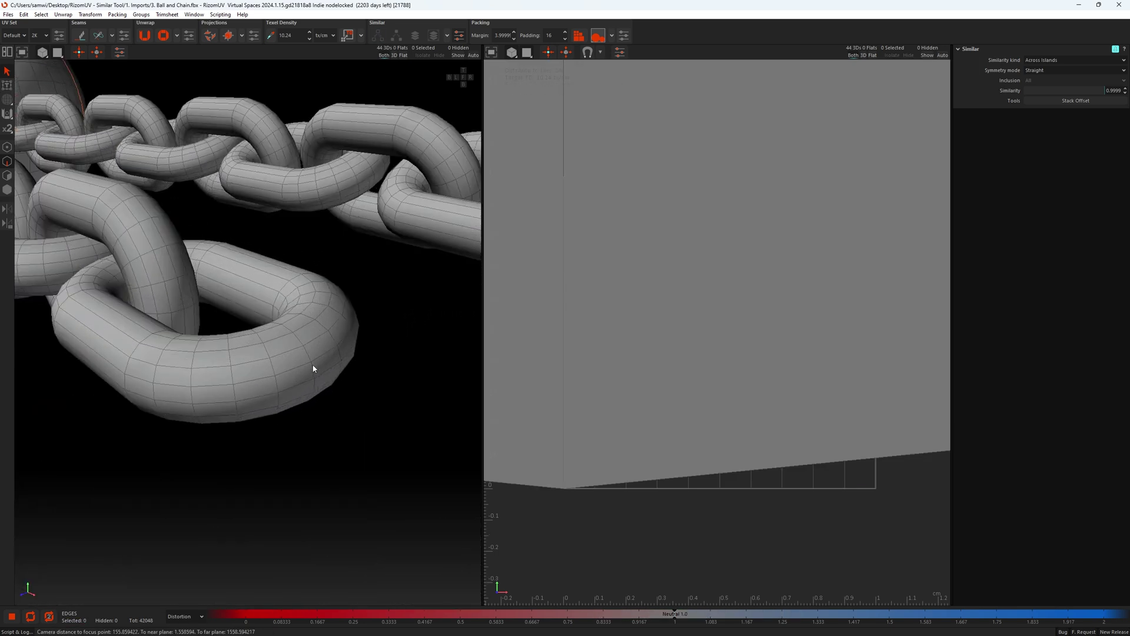
scroll(313, 369, "up", 3)
double_click(311, 380)
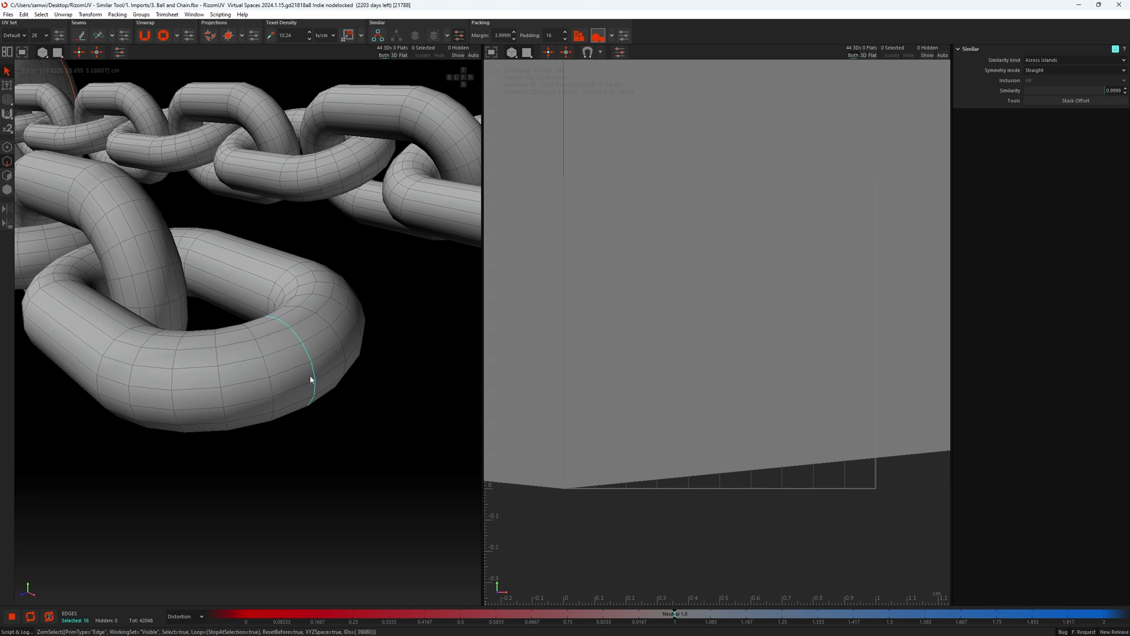
double_click(296, 390, "shift")
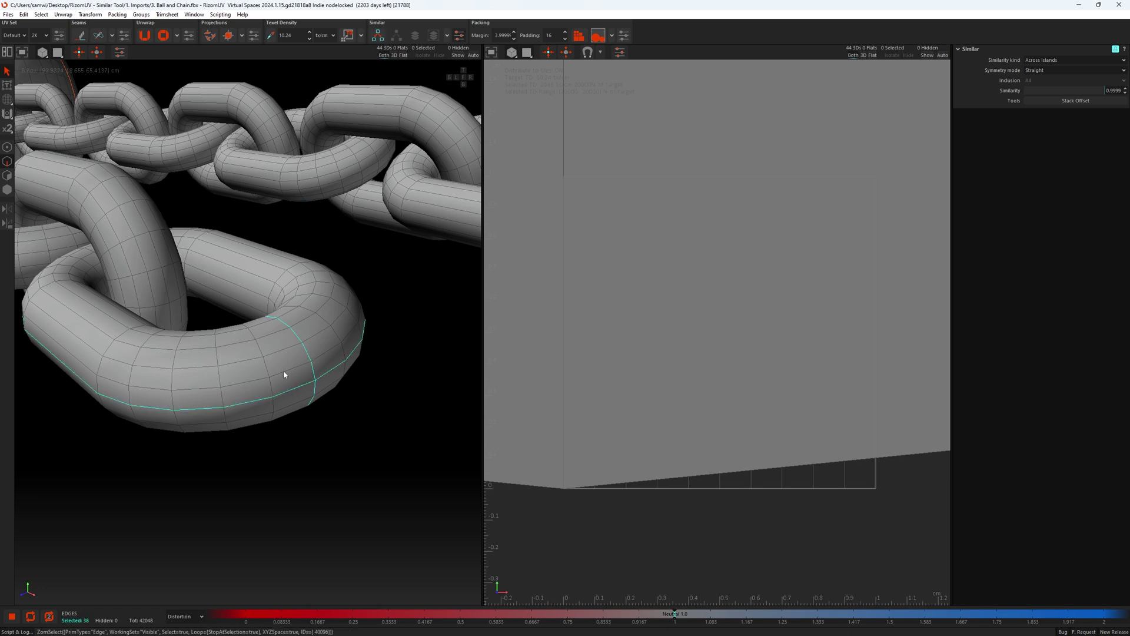
key("c")
key("u")
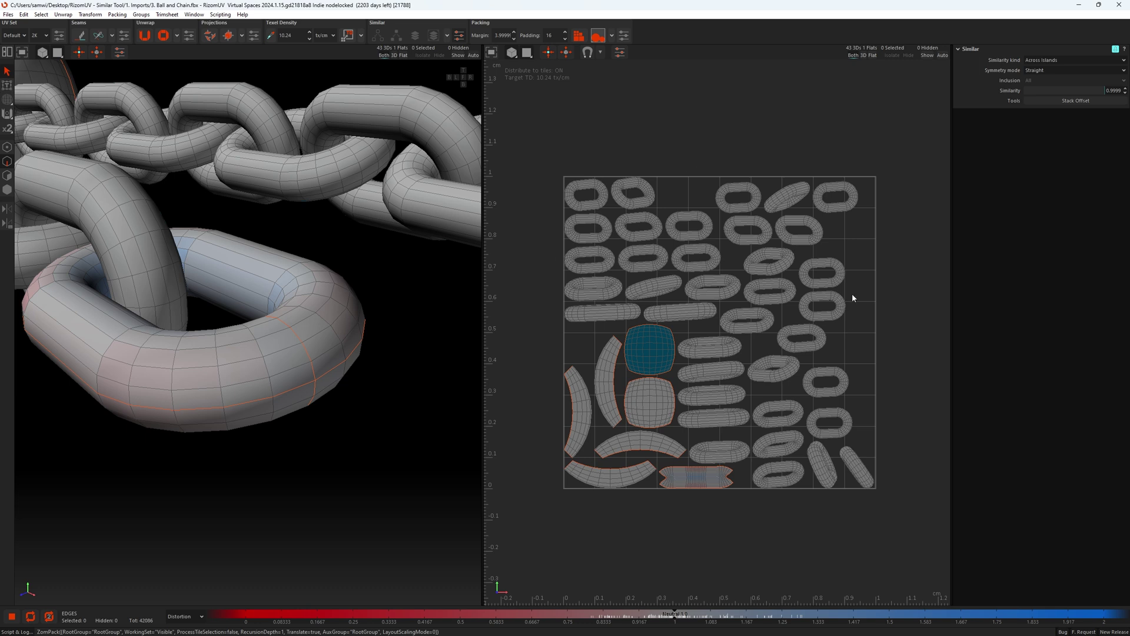
Step: Select the unwrapped end link as an island and try copying its UVs to similar islands with Across Islands
scroll(335, 294, "down", 10)
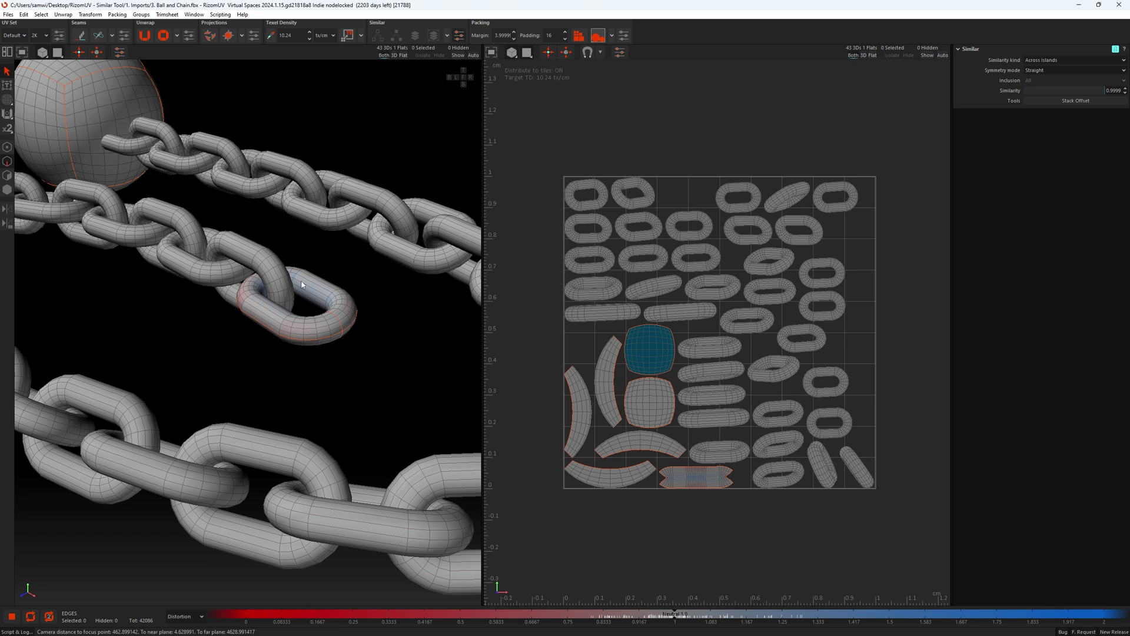
left_click(7, 189)
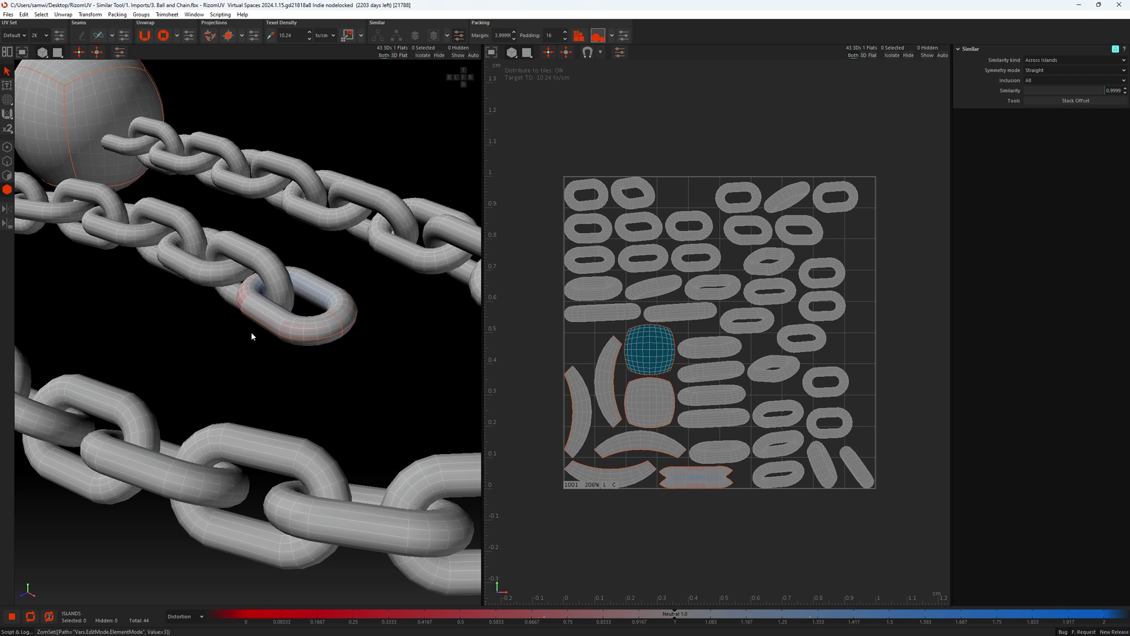
left_click(295, 320)
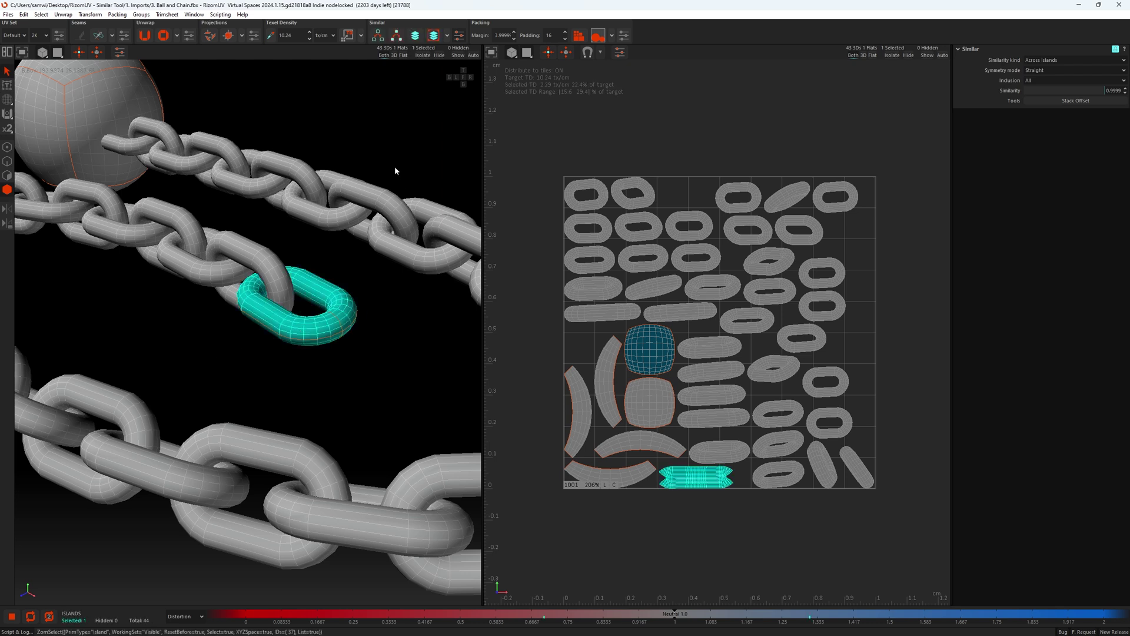
left_click(397, 37)
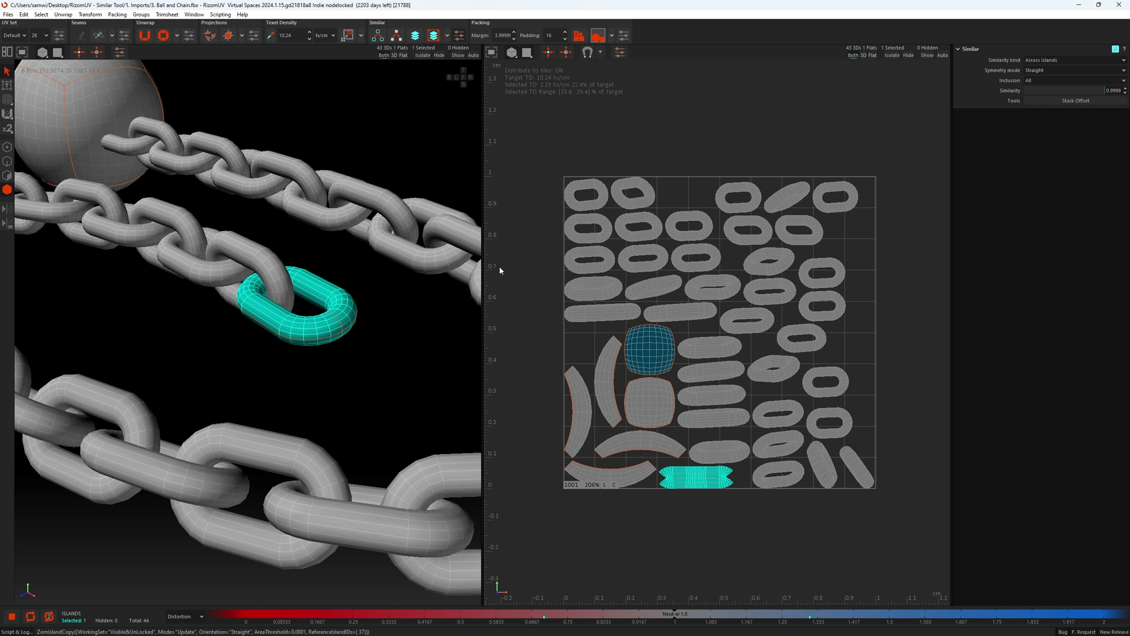
Step: Copy the end link's cuts and UVs to all similar links using Across Elements, and pack the layout
left_click(1036, 60)
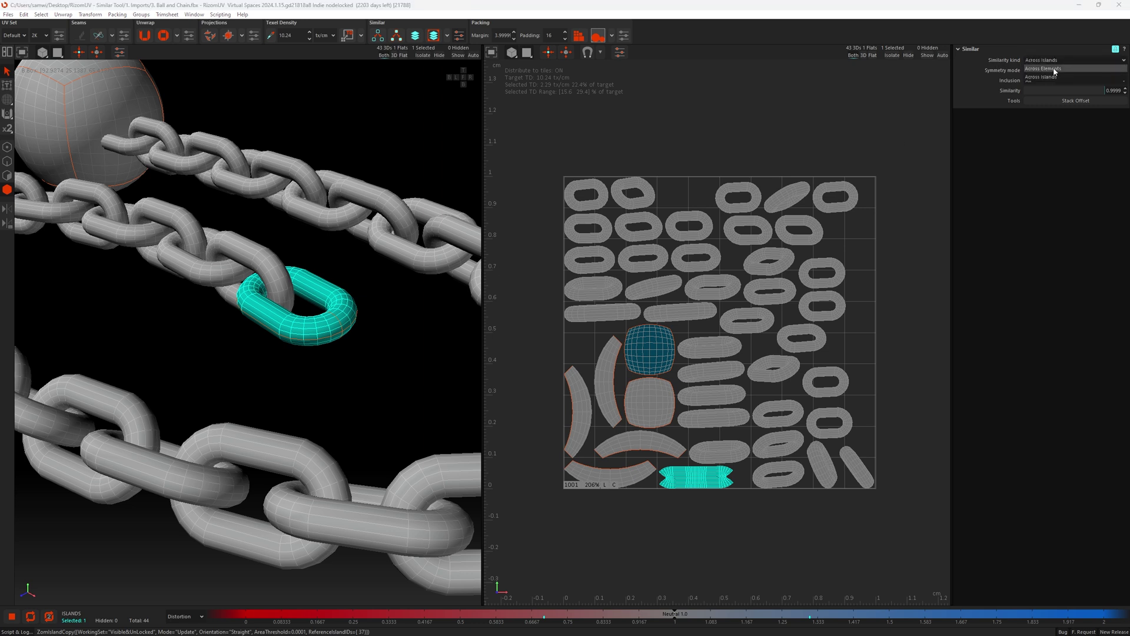
left_click(1055, 71)
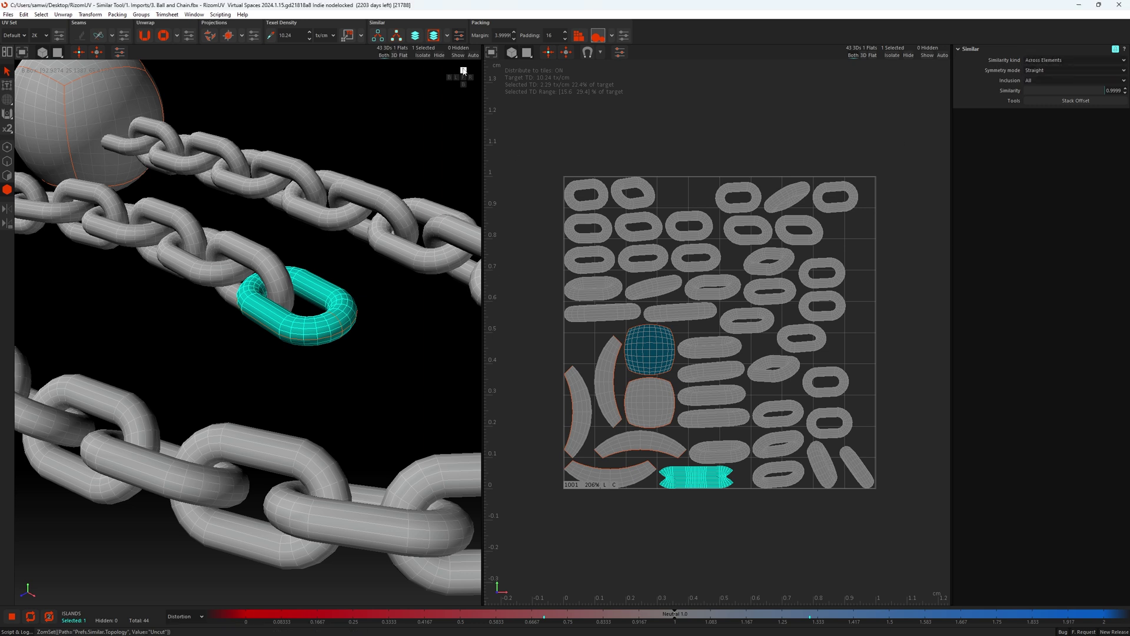
left_click(396, 37)
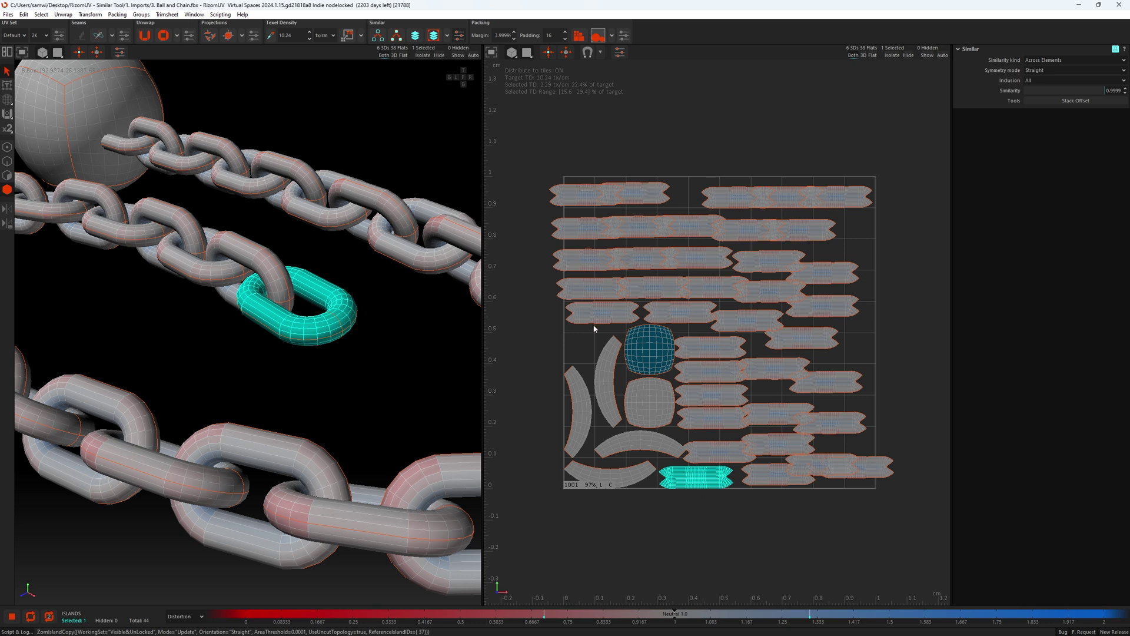
left_click(600, 143)
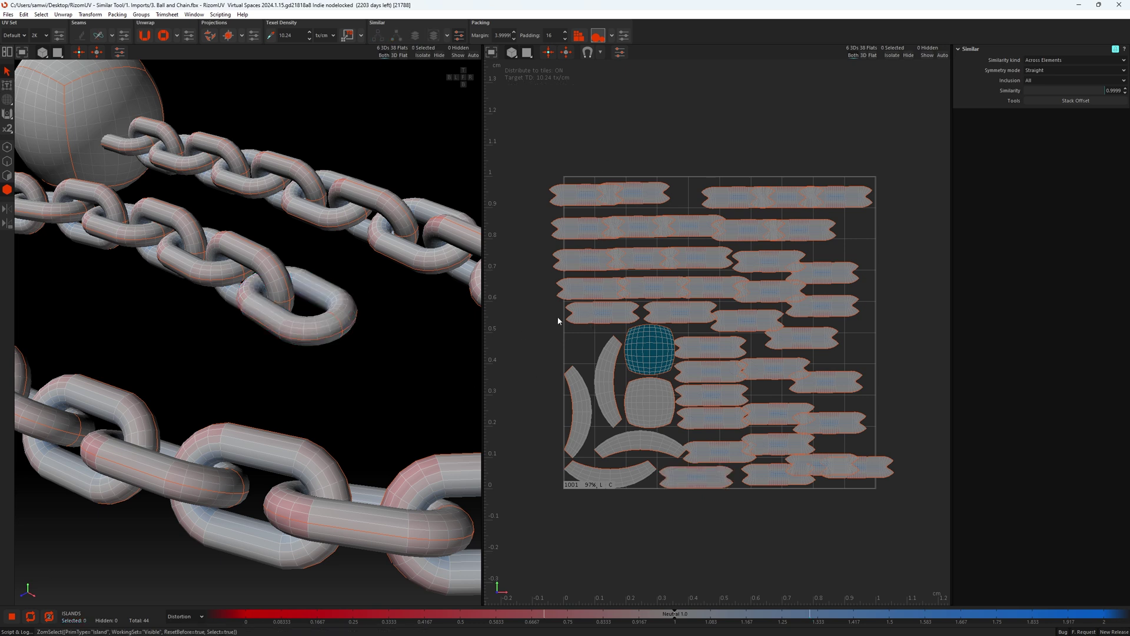
key("p")
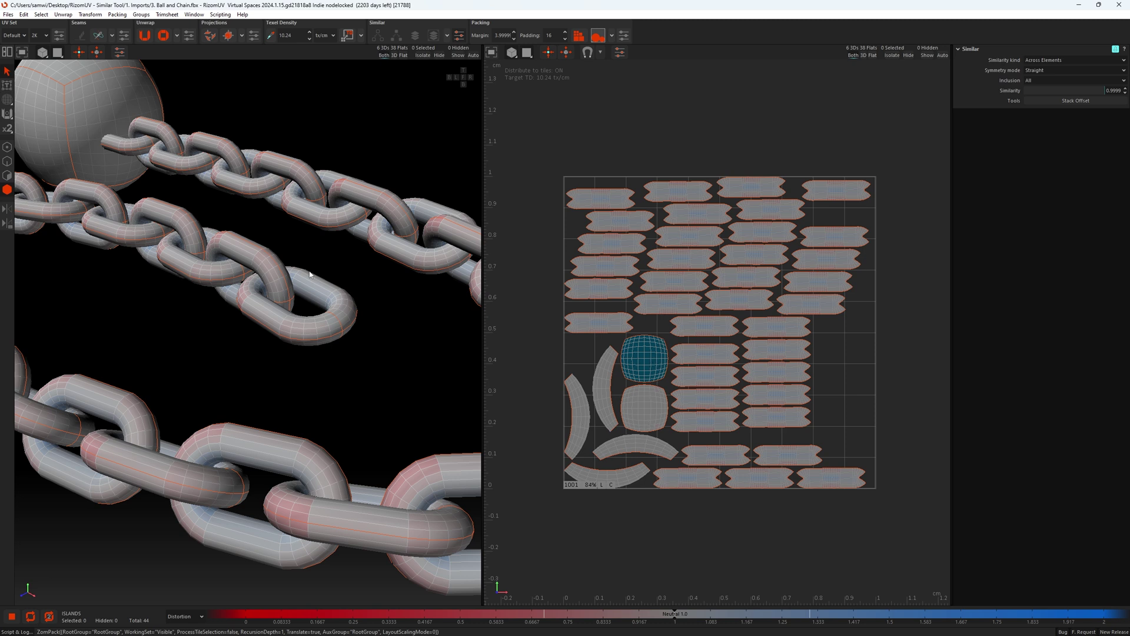
Step: Select all of the ball's islands, unfold them, and repack the full layout with the chain links
left_click(107, 113)
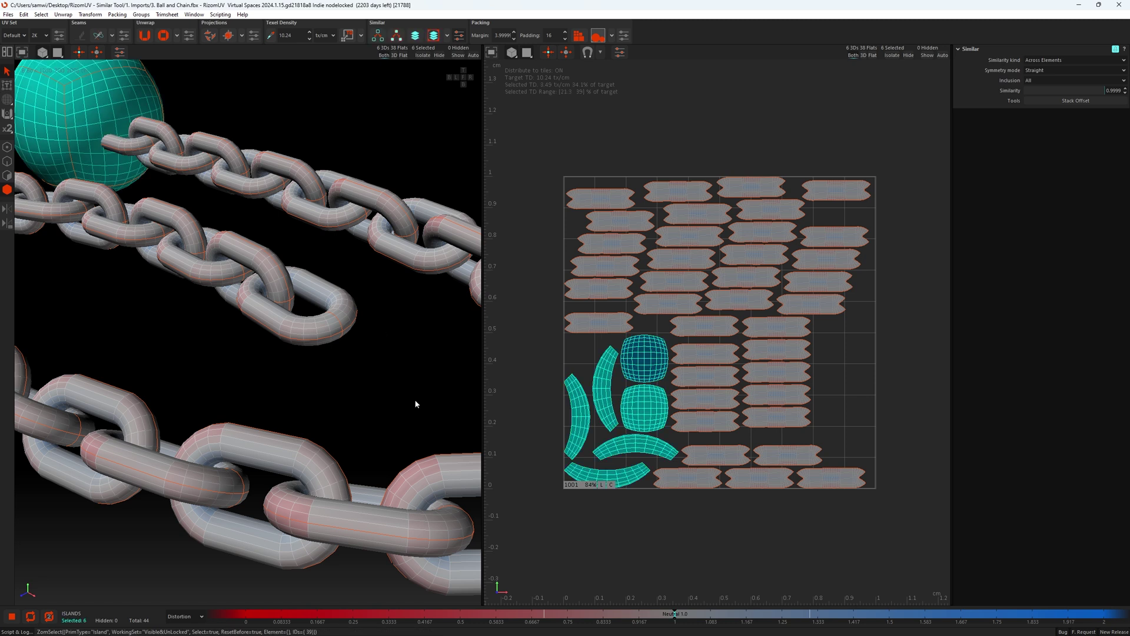
key("u")
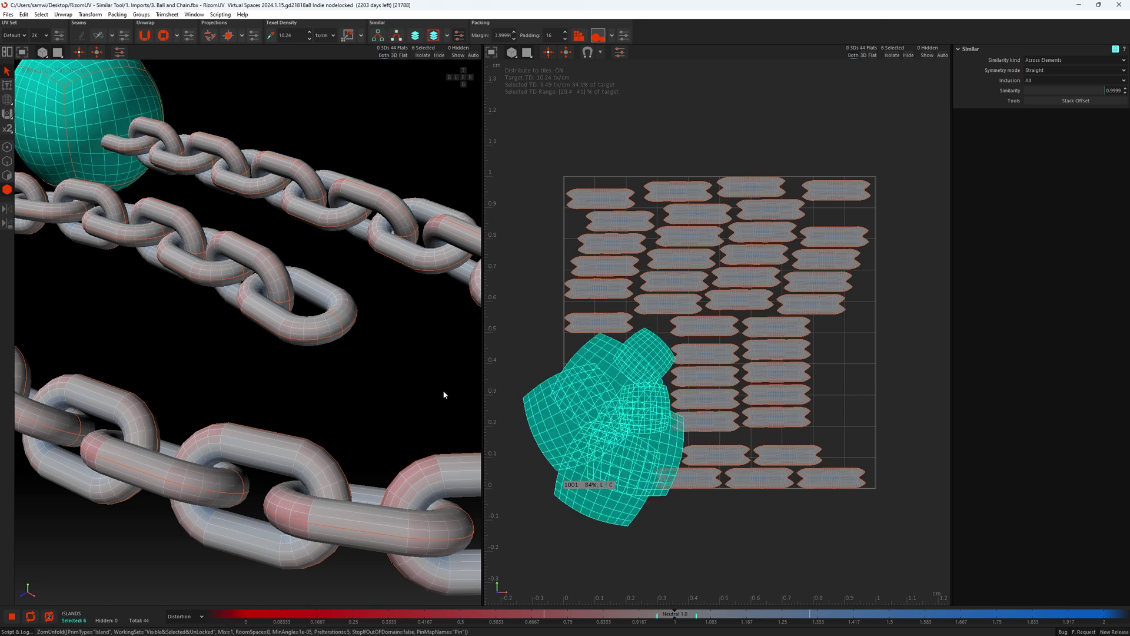
left_click(548, 321)
key("p")
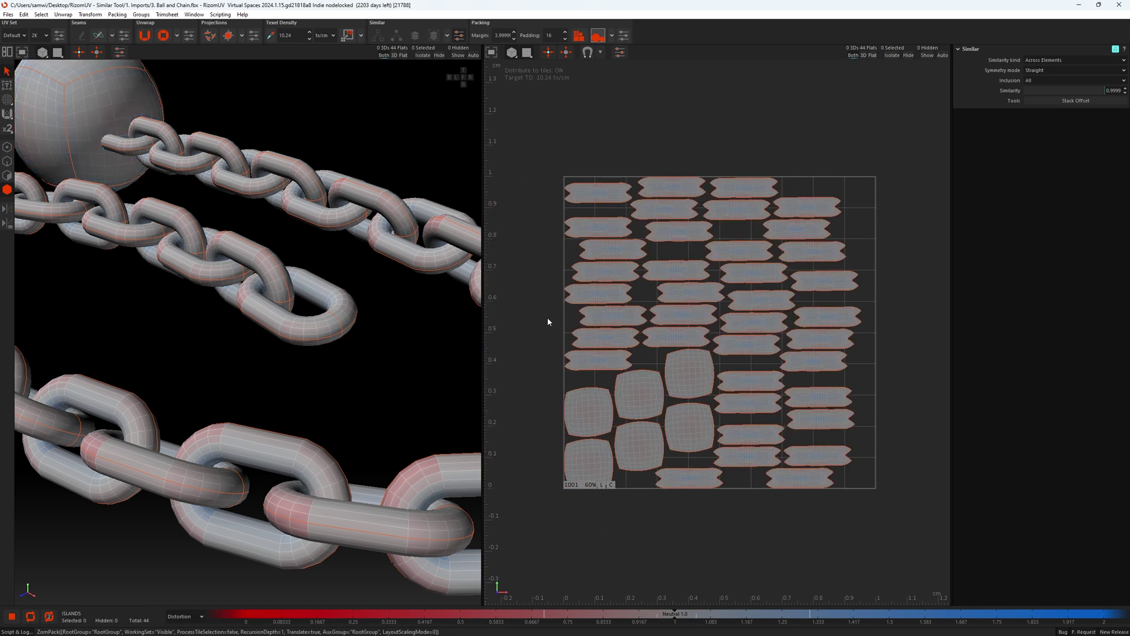
Step: Stack all similar islands onto one chain link island and one ball island, with similarity kind Across Islands
left_click(599, 193)
left_click(598, 420, "shift")
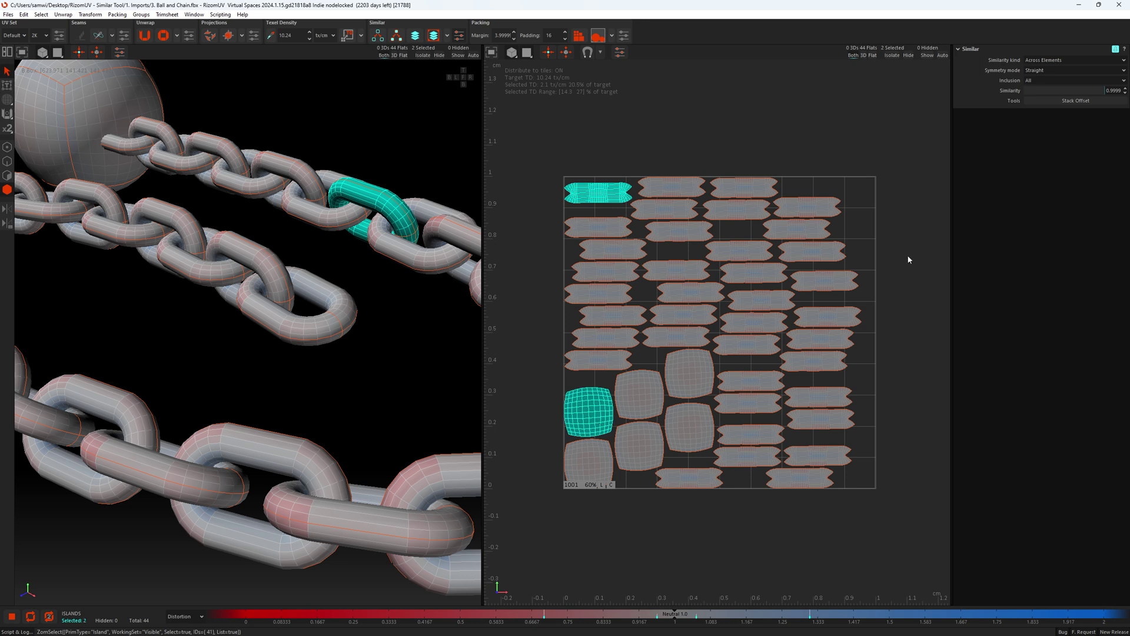
left_click(1048, 61)
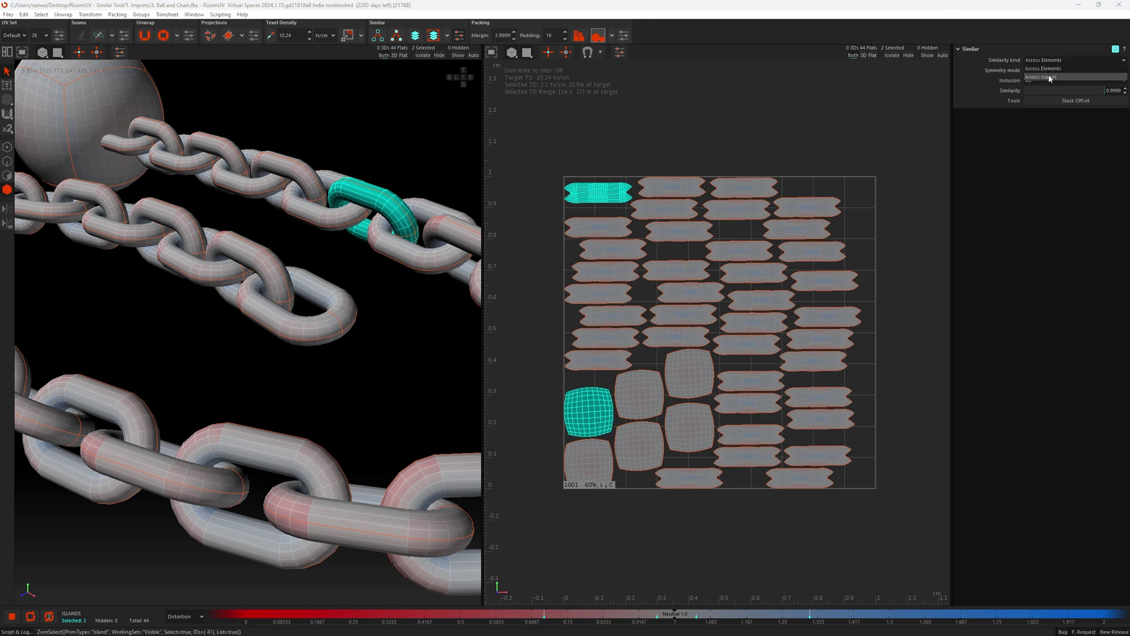
left_click(1048, 76)
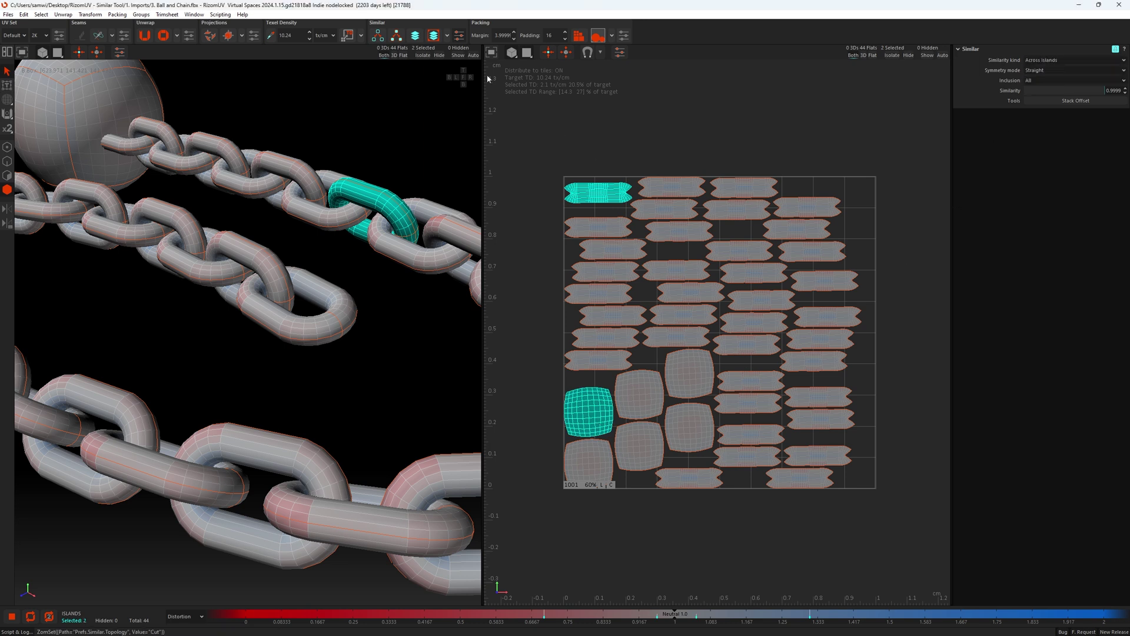
left_click(434, 36)
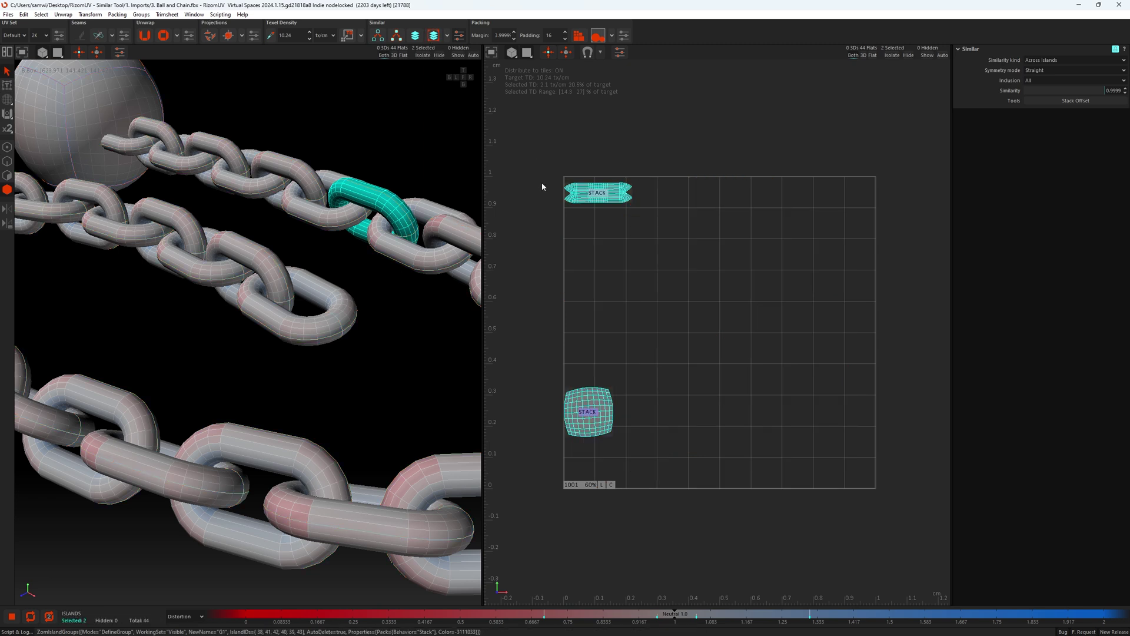
Step: Clear the island selection, pack the two stacks to fill the UV tile, and frame the whole ball and chain
left_click(677, 315)
key("p")
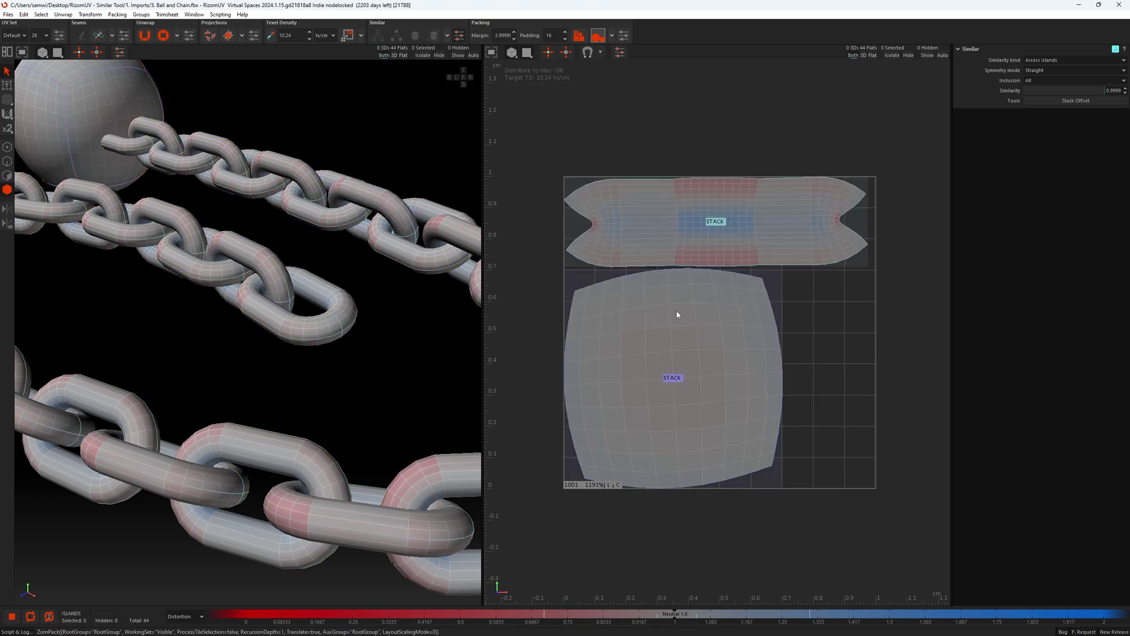
key("f")
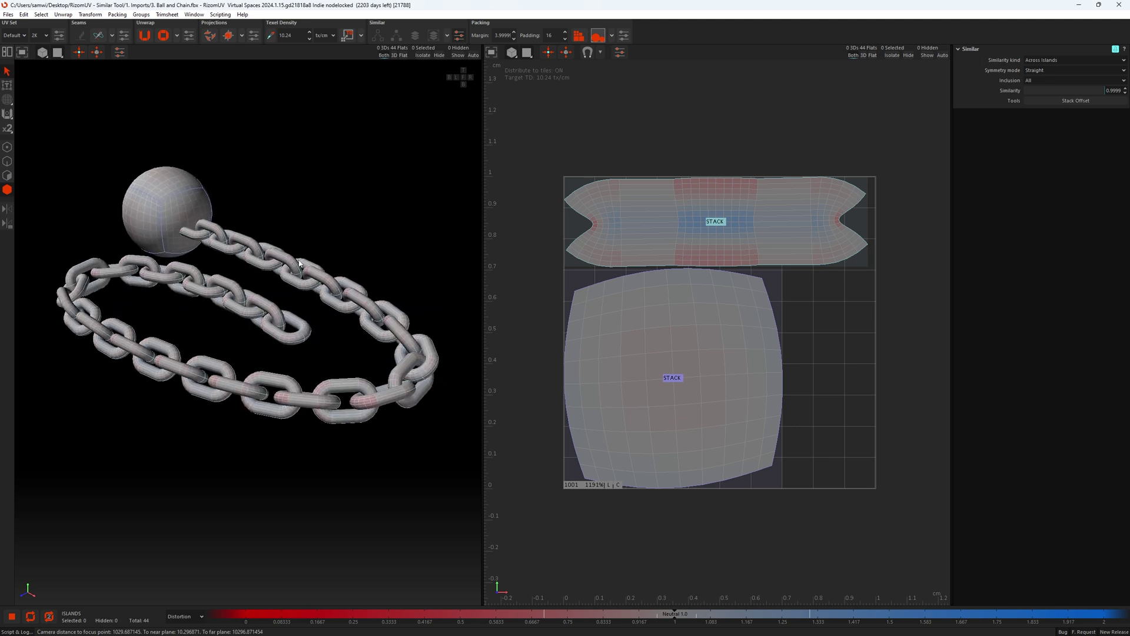